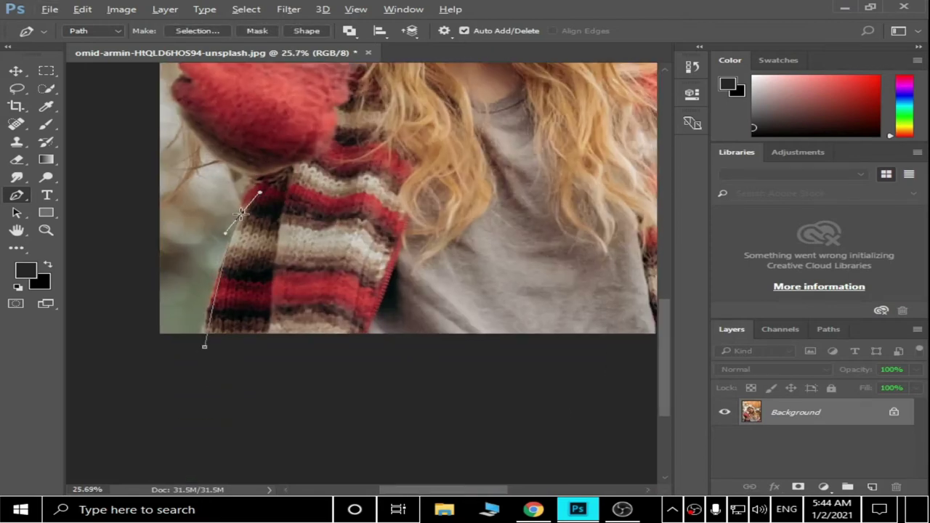
- Start the Pen path with curved anchors along the sleeve and the red mitten's edge
{"action": "scroll", "coordinate": [240, 213], "scroll_direction": "up", "scroll_amount": 5}
{"action": "mouse_move", "coordinate": [128, 110]}
{"action": "left_mouse_down"}
{"action": "mouse_move", "coordinate": [149, 62]}
{"action": "mouse_move", "coordinate": [125, 146]}
{"action": "left_mouse_up"}
{"action": "scroll", "coordinate": [120, 127], "scroll_direction": "up", "scroll_amount": 3}
{"action": "left_click_drag", "start_coordinate": [136, 183], "coordinate": [184, 160]}
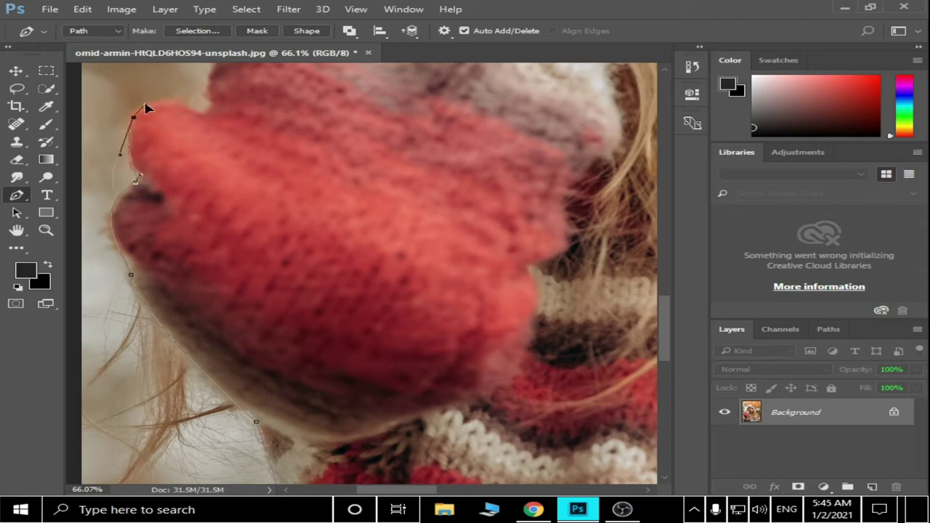
{"action": "scroll", "coordinate": [207, 113], "scroll_direction": "up", "scroll_amount": 1}
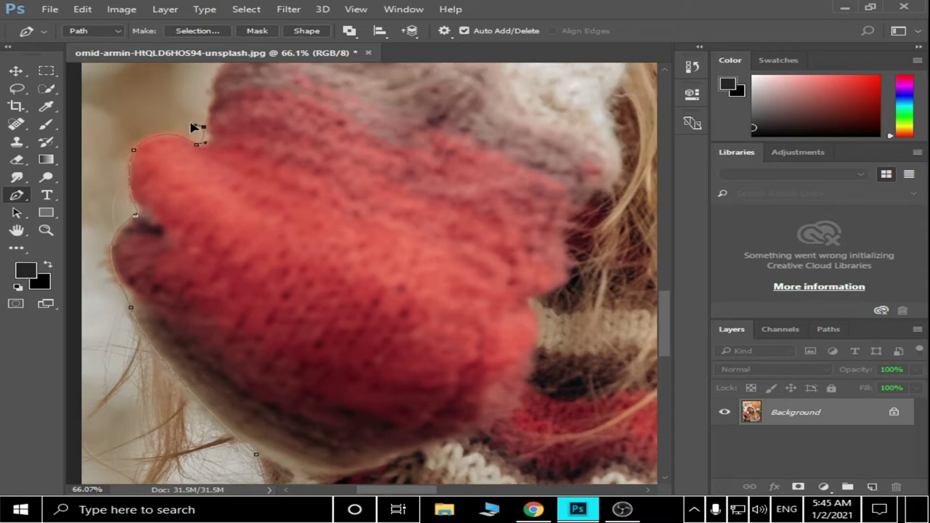
{"action": "scroll", "coordinate": [215, 114], "scroll_direction": "up", "scroll_amount": 3}
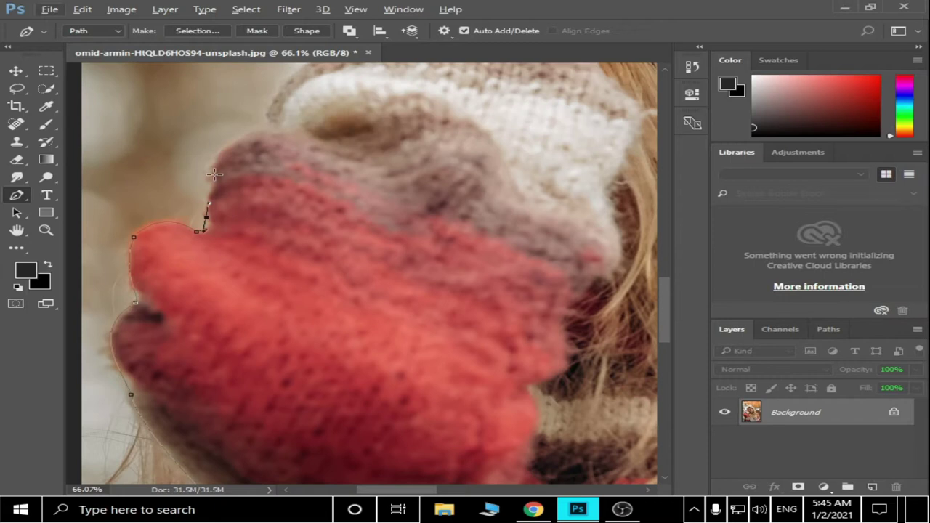
{"action": "left_click", "coordinate": [212, 165]}
{"action": "scroll", "coordinate": [218, 164], "scroll_direction": "up", "scroll_amount": 1}
{"action": "left_click_drag", "start_coordinate": [267, 161], "coordinate": [279, 162]}
{"action": "scroll", "coordinate": [291, 175], "scroll_direction": "up", "scroll_amount": 3}
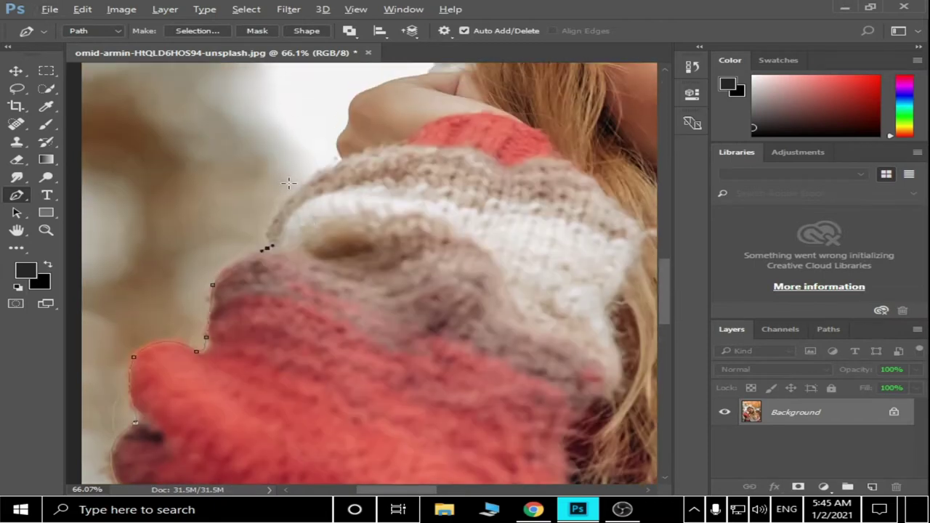
{"action": "scroll", "coordinate": [305, 189], "scroll_direction": "up", "scroll_amount": 3}
{"action": "scroll", "coordinate": [312, 196], "scroll_direction": "down", "scroll_amount": 1}
{"action": "scroll", "coordinate": [319, 197], "scroll_direction": "up", "scroll_amount": 3}
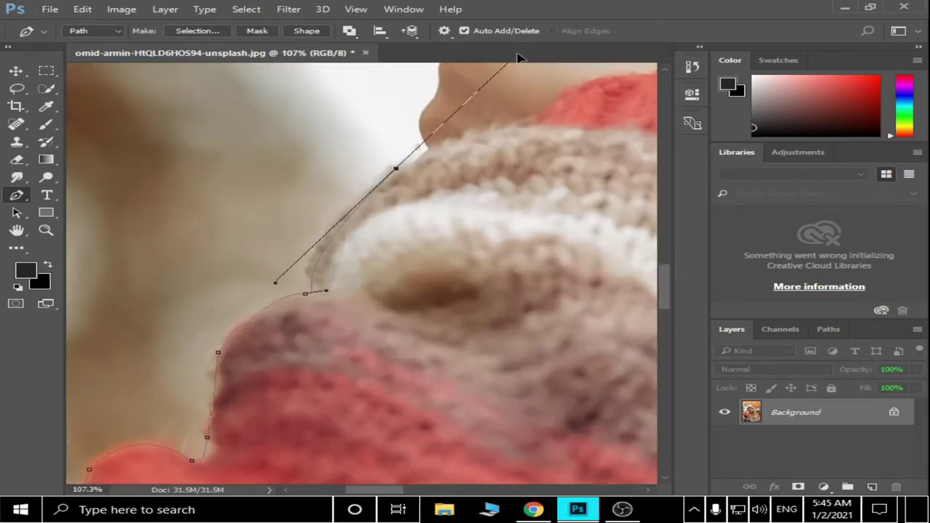
- Continue the path along the knitted edge, the nose and the skin's contour
{"action": "left_click_drag", "start_coordinate": [395, 215], "coordinate": [530, 125]}
{"action": "scroll", "coordinate": [427, 196], "scroll_direction": "up", "scroll_amount": 3}
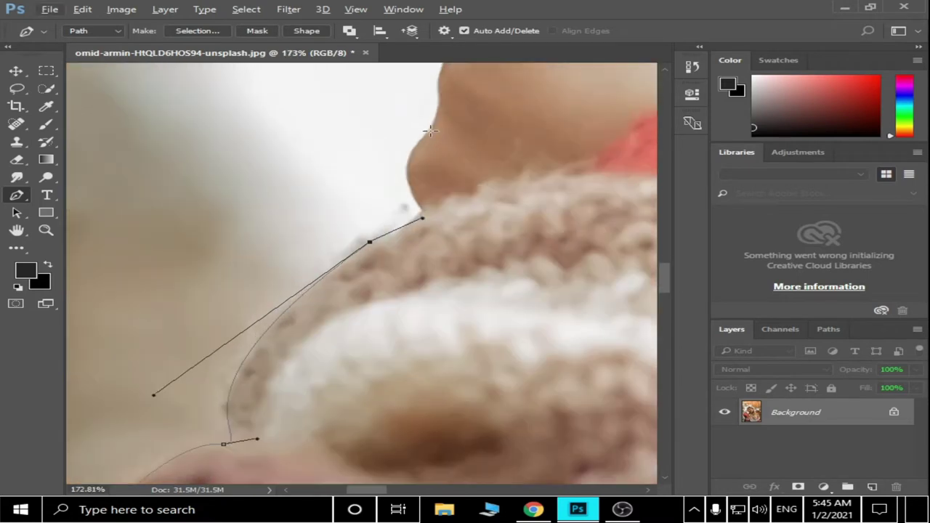
{"action": "scroll", "coordinate": [429, 175], "scroll_direction": "up", "scroll_amount": 1}
{"action": "left_click_drag", "start_coordinate": [429, 175], "coordinate": [482, 133]}
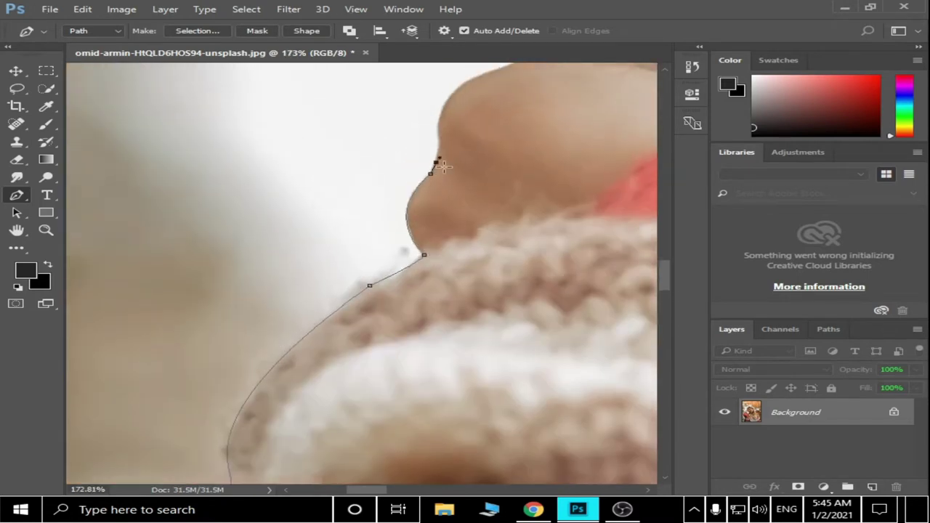
{"action": "scroll", "coordinate": [434, 169], "scroll_direction": "up", "scroll_amount": 2}
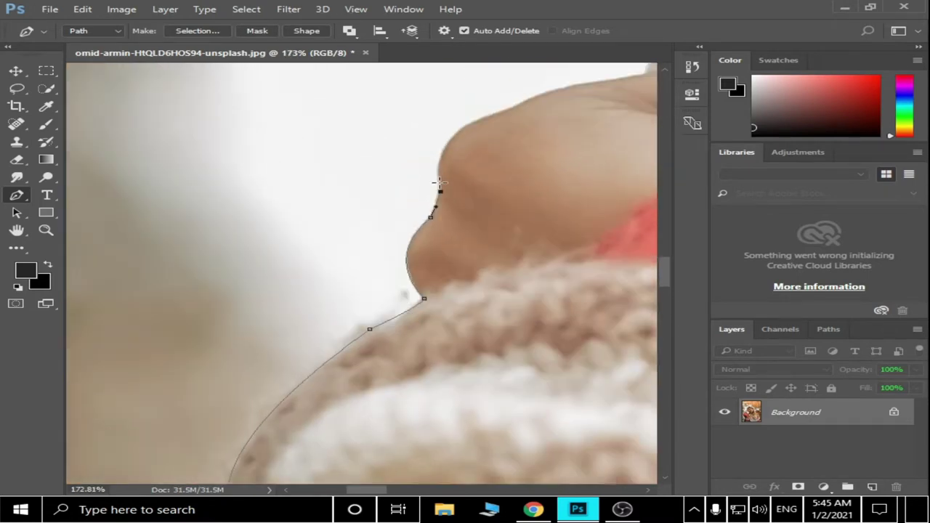
{"action": "scroll", "coordinate": [436, 189], "scroll_direction": "up", "scroll_amount": 1}
{"action": "scroll", "coordinate": [637, 135], "scroll_direction": "right", "scroll_amount": 1}
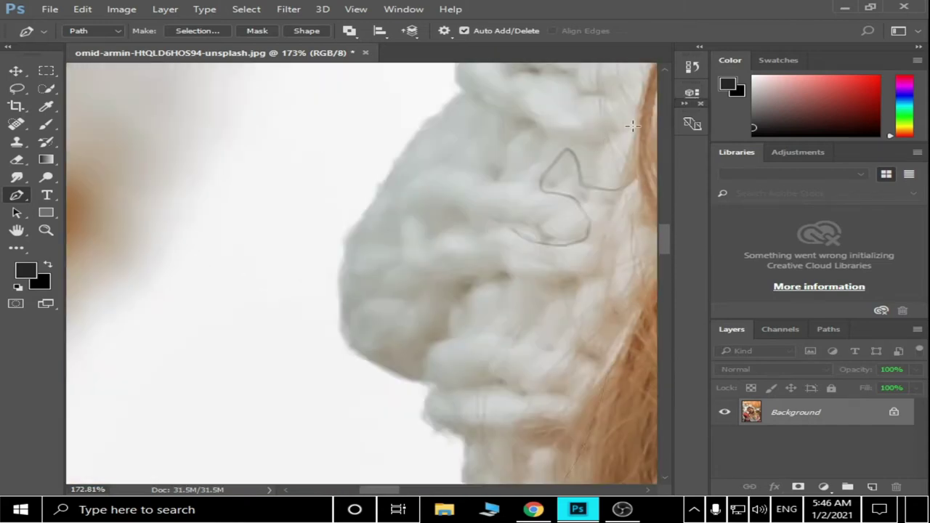
{"action": "scroll", "coordinate": [509, 218], "scroll_direction": "down", "scroll_amount": 3}
{"action": "scroll", "coordinate": [477, 336], "scroll_direction": "up", "scroll_amount": 2}
{"action": "scroll", "coordinate": [474, 295], "scroll_direction": "up", "scroll_amount": 2}
{"action": "mouse_move", "coordinate": [474, 295]}
{"action": "left_mouse_down"}
{"action": "mouse_move", "coordinate": [572, 287]}
{"action": "mouse_move", "coordinate": [526, 288]}
{"action": "mouse_move", "coordinate": [585, 266]}
{"action": "left_mouse_up"}
{"action": "scroll", "coordinate": [527, 201], "scroll_direction": "up", "scroll_amount": 1}
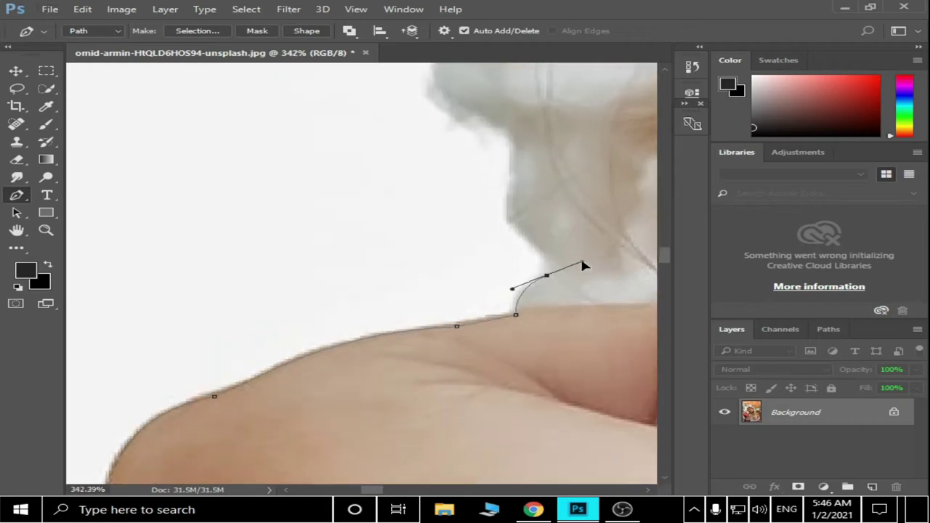
{"action": "scroll", "coordinate": [512, 203], "scroll_direction": "up", "scroll_amount": 3}
- Add a corner anchor where skin meets hat and curve the path up the hat's side
{"action": "left_click", "coordinate": [509, 262]}
{"action": "left_click_drag", "start_coordinate": [453, 150], "coordinate": [512, 102]}
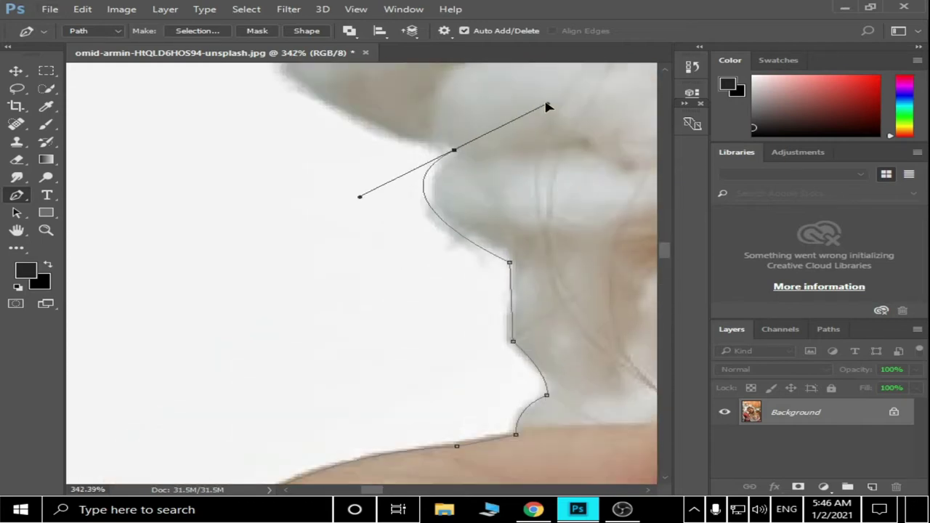
{"action": "key", "text": "ctrl+z"}
{"action": "left_click_drag", "start_coordinate": [454, 154], "coordinate": [527, 102]}
{"action": "scroll", "coordinate": [308, 106], "scroll_direction": "up", "scroll_amount": 2}
{"action": "left_click_drag", "start_coordinate": [285, 167], "coordinate": [290, 133]}
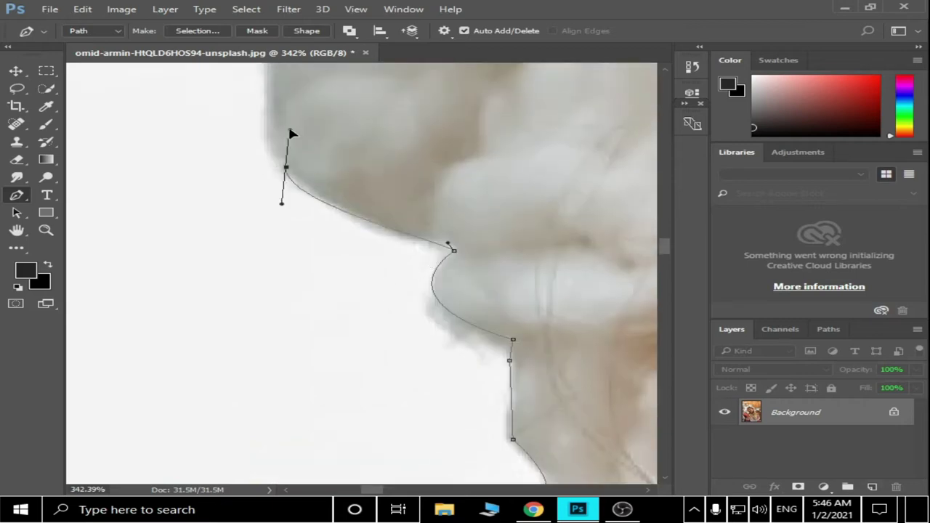
{"action": "scroll", "coordinate": [285, 133], "scroll_direction": "up", "scroll_amount": 3}
{"action": "scroll", "coordinate": [285, 291], "scroll_direction": "down", "scroll_amount": 2}
{"action": "scroll", "coordinate": [364, 181], "scroll_direction": "up", "scroll_amount": 1}
{"action": "left_click_drag", "start_coordinate": [347, 214], "coordinate": [374, 173]}
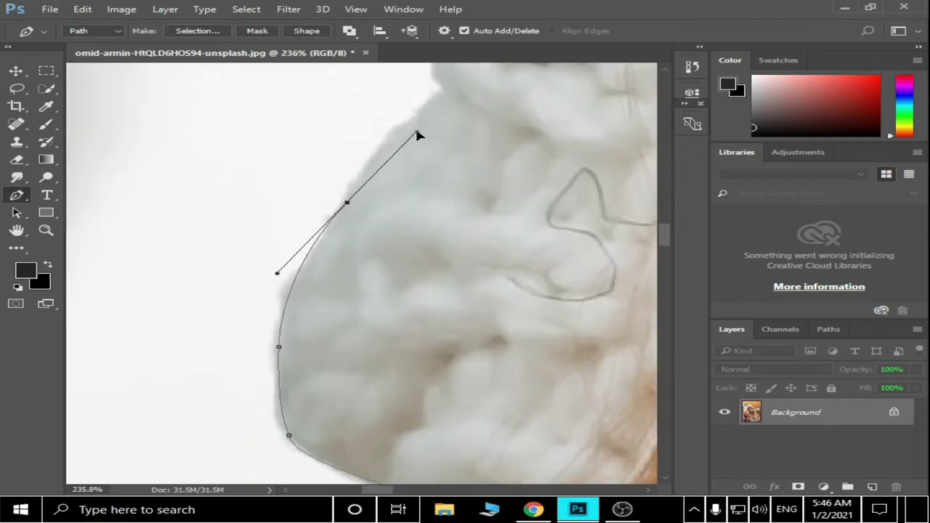
{"action": "scroll", "coordinate": [411, 124], "scroll_direction": "up", "scroll_amount": 1}
{"action": "left_click_drag", "start_coordinate": [442, 123], "coordinate": [484, 111]}
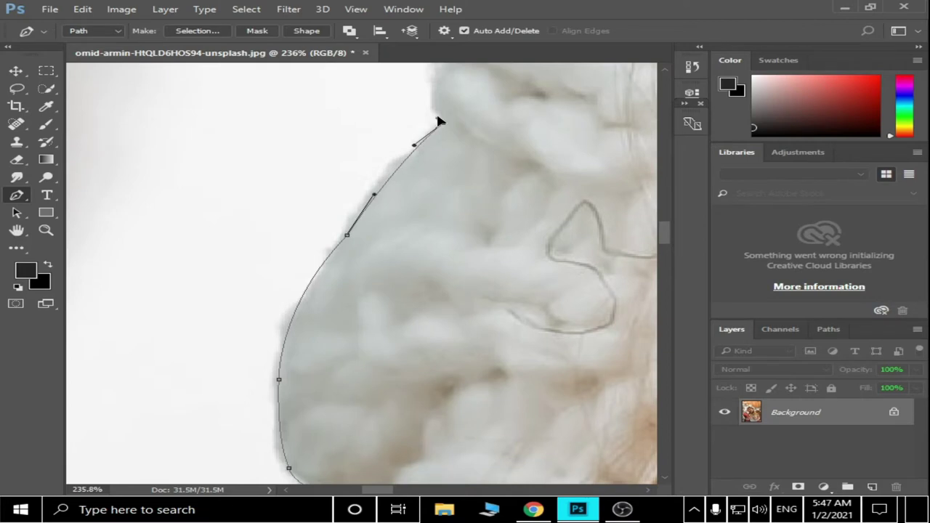
- Carry the path further up the white knit hat's edge to its top, redoing one anchor
{"action": "scroll", "coordinate": [440, 122], "scroll_direction": "up", "scroll_amount": 2}
{"action": "scroll", "coordinate": [436, 160], "scroll_direction": "up", "scroll_amount": 2}
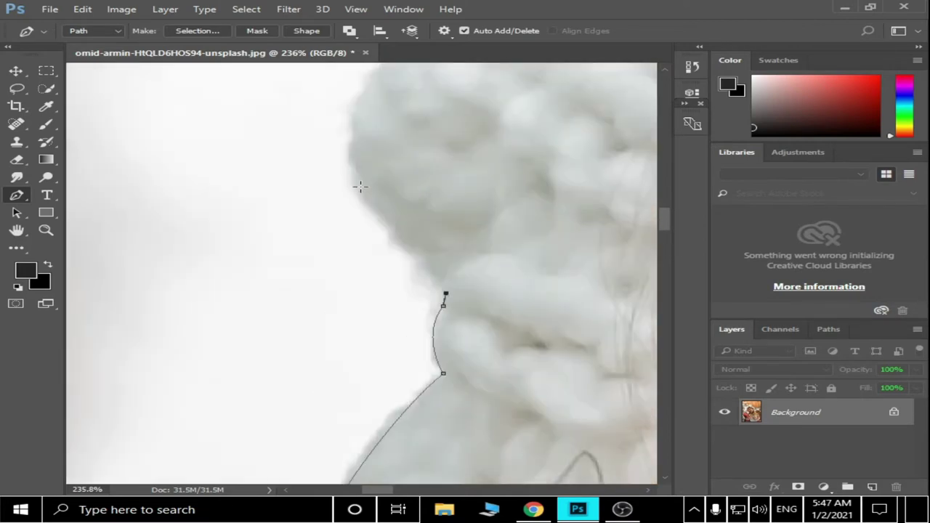
{"action": "left_click", "coordinate": [377, 210]}
{"action": "scroll", "coordinate": [385, 189], "scroll_direction": "up", "scroll_amount": 2}
{"action": "mouse_move", "coordinate": [411, 176]}
{"action": "left_mouse_down"}
{"action": "mouse_move", "coordinate": [495, 143]}
{"action": "mouse_move", "coordinate": [554, 153]}
{"action": "mouse_move", "coordinate": [556, 143]}
{"action": "left_mouse_up"}
{"action": "key", "text": "ctrl+z"}
{"action": "scroll", "coordinate": [537, 160], "scroll_direction": "up", "scroll_amount": 2}
{"action": "left_click", "coordinate": [518, 179]}
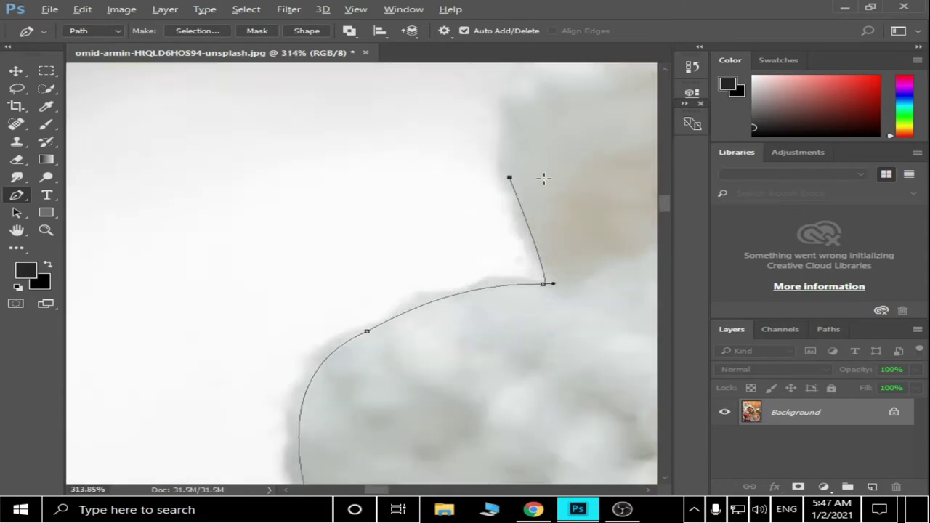
{"action": "scroll", "coordinate": [545, 178], "scroll_direction": "down", "scroll_amount": 3}
{"action": "scroll", "coordinate": [546, 182], "scroll_direction": "down", "scroll_amount": 2}
{"action": "scroll", "coordinate": [436, 145], "scroll_direction": "up", "scroll_amount": 3}
{"action": "left_click_drag", "start_coordinate": [449, 177], "coordinate": [480, 174]}
- Curve the path across the hat's top edge and down its right side
{"action": "scroll", "coordinate": [472, 175], "scroll_direction": "up", "scroll_amount": 1}
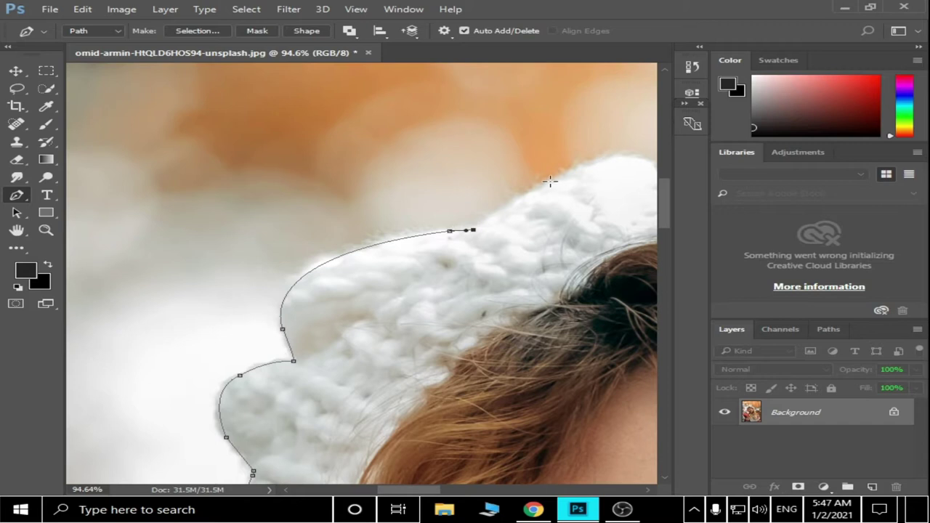
{"action": "scroll", "coordinate": [473, 175], "scroll_direction": "right", "scroll_amount": 2}
{"action": "scroll", "coordinate": [472, 175], "scroll_direction": "right", "scroll_amount": 3}
{"action": "left_click_drag", "start_coordinate": [351, 175], "coordinate": [377, 221]}
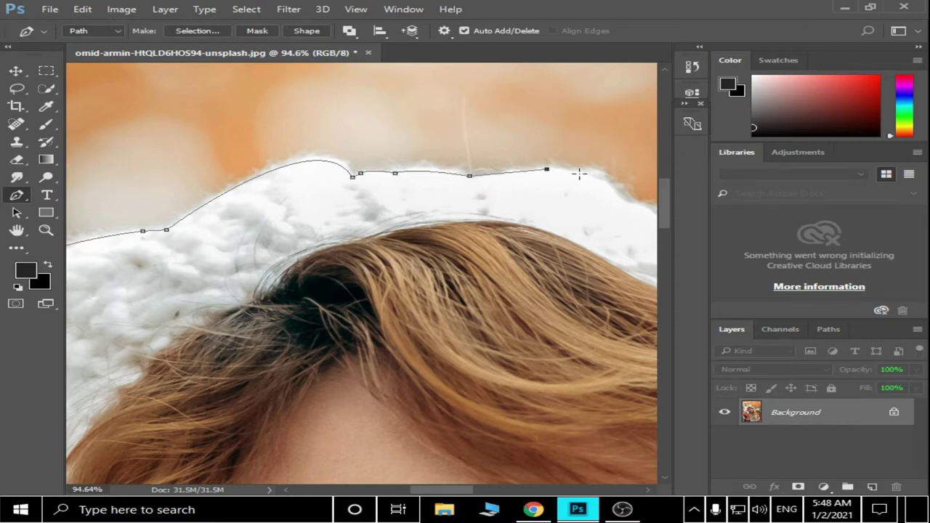
{"action": "left_click", "coordinate": [639, 221]}
{"action": "scroll", "coordinate": [509, 225], "scroll_direction": "right", "scroll_amount": 3}
{"action": "scroll", "coordinate": [444, 231], "scroll_direction": "right", "scroll_amount": 1}
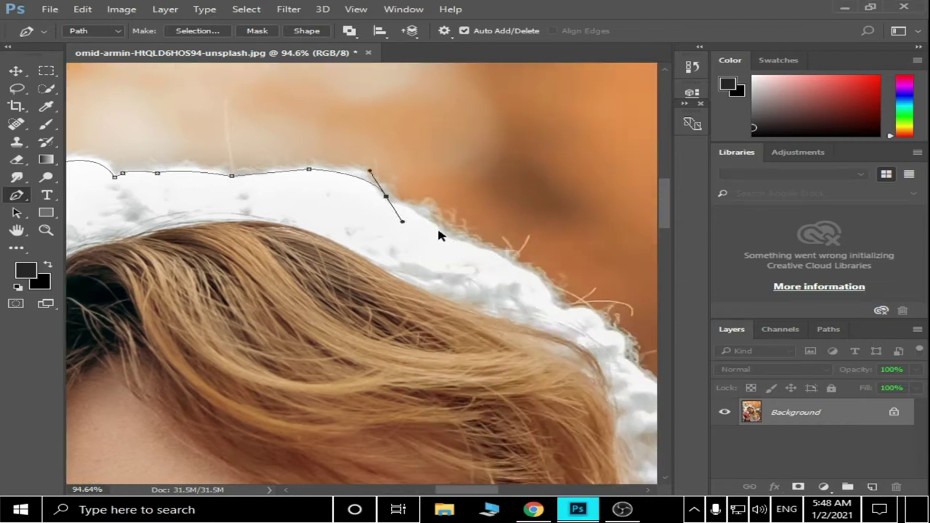
{"action": "left_click_drag", "start_coordinate": [555, 300], "coordinate": [571, 344]}
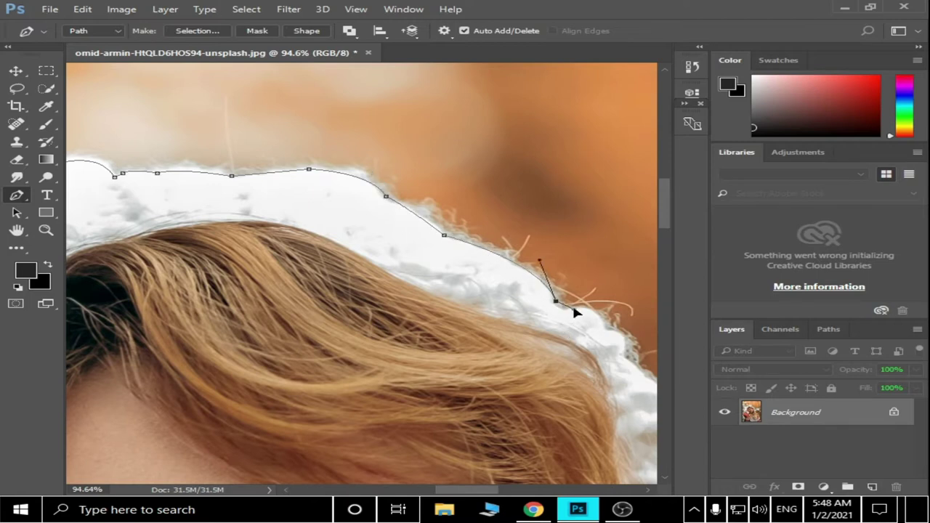
{"action": "left_click", "coordinate": [629, 376]}
- Add anchors down the hat's side and reshape the curve where the hat meets the hair
{"action": "scroll", "coordinate": [630, 375], "scroll_direction": "down", "scroll_amount": 5}
{"action": "scroll", "coordinate": [145, 301], "scroll_direction": "up", "scroll_amount": 5}
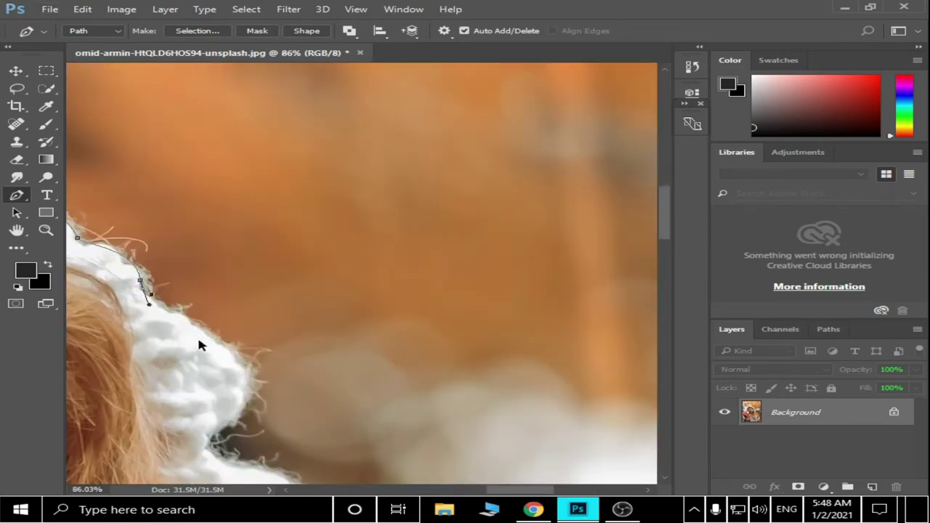
{"action": "left_click", "coordinate": [237, 419]}
{"action": "left_click", "coordinate": [206, 439]}
{"action": "scroll", "coordinate": [247, 364], "scroll_direction": "down", "scroll_amount": 4}
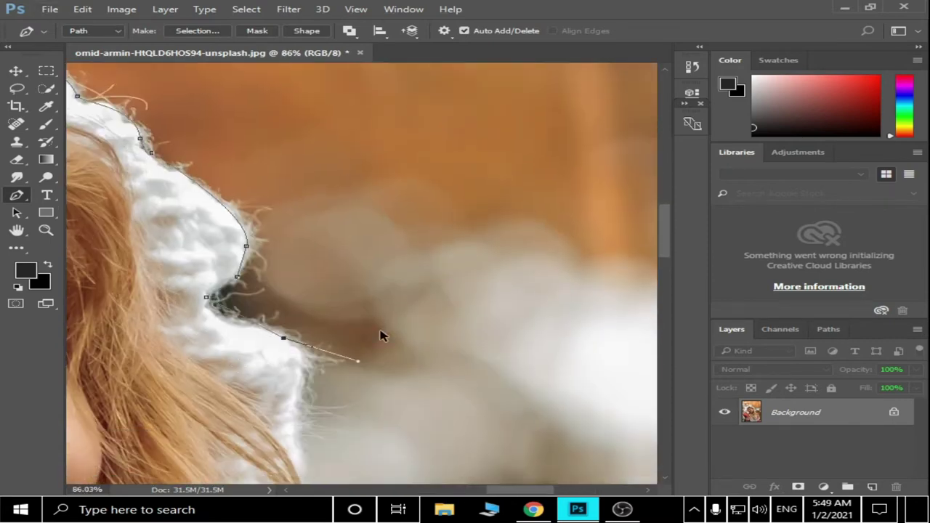
{"action": "left_click_drag", "start_coordinate": [305, 333], "coordinate": [283, 335]}
{"action": "scroll", "coordinate": [283, 334], "scroll_direction": "down", "scroll_amount": 2}
{"action": "scroll", "coordinate": [283, 334], "scroll_direction": "down", "scroll_amount": 2}
{"action": "left_click_drag", "start_coordinate": [294, 276], "coordinate": [274, 339]}
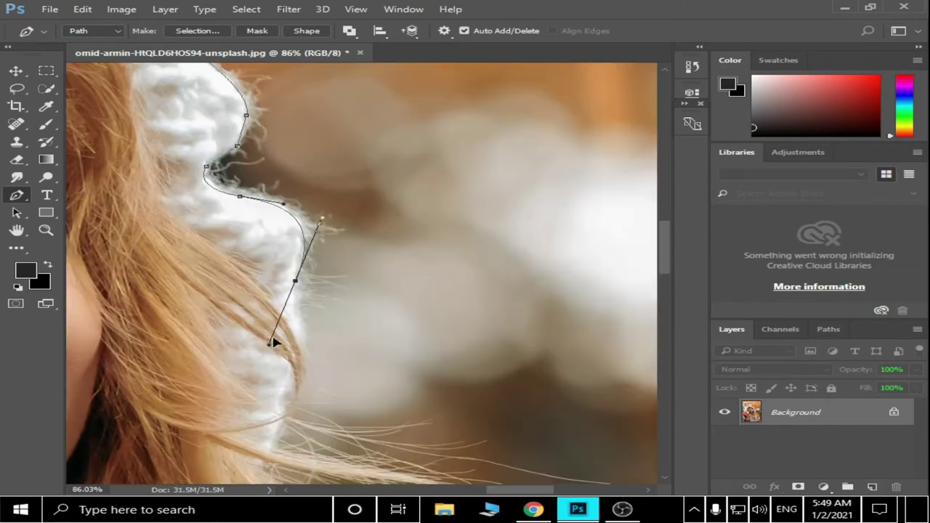
{"action": "scroll", "coordinate": [283, 305], "scroll_direction": "down", "scroll_amount": 1}
{"action": "mouse_move", "coordinate": [271, 304]}
{"action": "left_mouse_down"}
{"action": "mouse_move", "coordinate": [296, 265]}
{"action": "mouse_move", "coordinate": [366, 309]}
{"action": "left_mouse_up"}
- Run the path down along the hair's outer edge
{"action": "scroll", "coordinate": [296, 265], "scroll_direction": "down", "scroll_amount": 3}
{"action": "scroll", "coordinate": [313, 291], "scroll_direction": "down", "scroll_amount": 2}
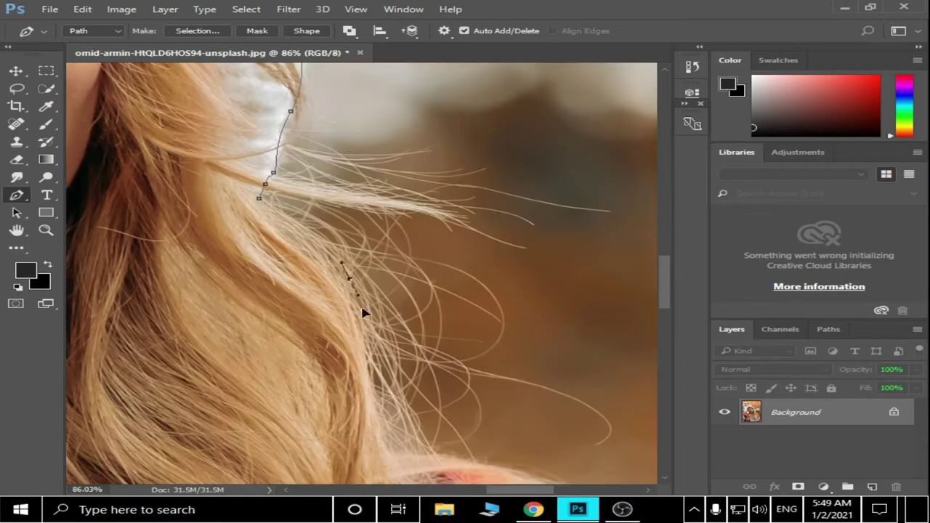
{"action": "scroll", "coordinate": [365, 309], "scroll_direction": "down", "scroll_amount": 3}
{"action": "scroll", "coordinate": [531, 354], "scroll_direction": "down", "scroll_amount": 3}
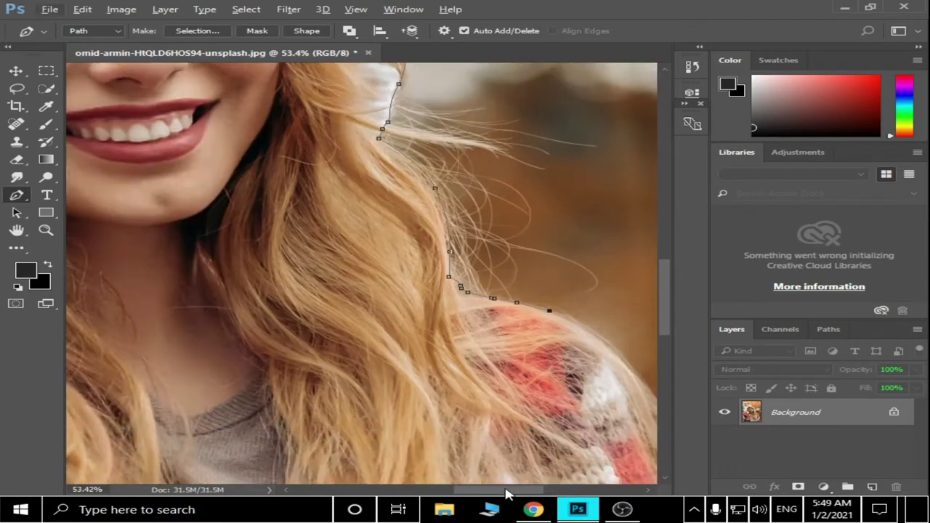
{"action": "scroll", "coordinate": [531, 354], "scroll_direction": "up", "scroll_amount": 2}
{"action": "scroll", "coordinate": [531, 354], "scroll_direction": "up", "scroll_amount": 3}
{"action": "left_click_drag", "start_coordinate": [514, 309], "coordinate": [532, 394]}
{"action": "left_click_drag", "start_coordinate": [509, 302], "coordinate": [543, 387]}
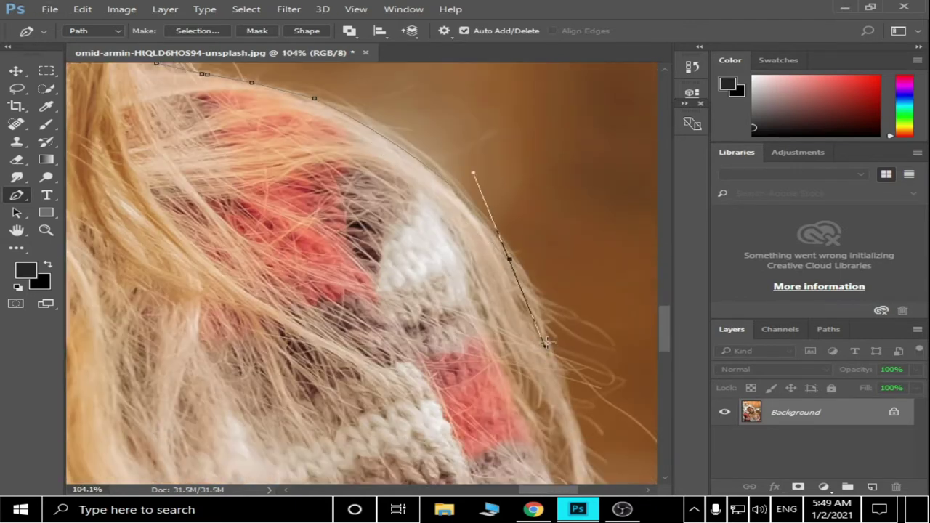
{"action": "scroll", "coordinate": [552, 364], "scroll_direction": "down", "scroll_amount": 3}
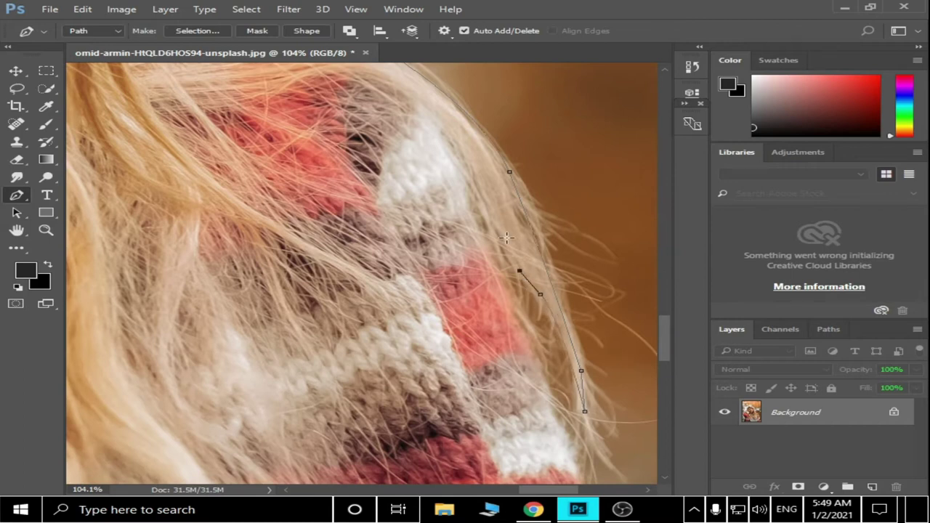
{"action": "scroll", "coordinate": [481, 232], "scroll_direction": "down", "scroll_amount": 2}
{"action": "scroll", "coordinate": [536, 298], "scroll_direction": "down", "scroll_amount": 2}
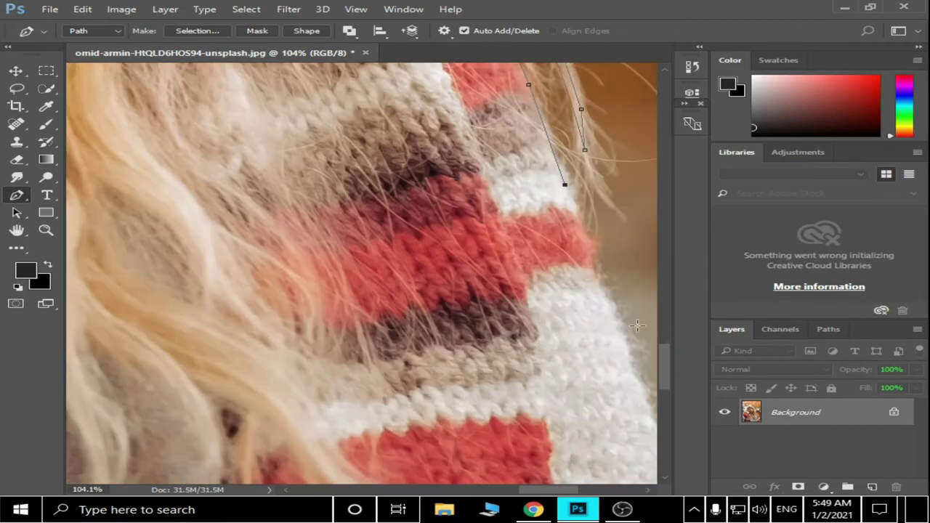
{"action": "scroll", "coordinate": [565, 183], "scroll_direction": "down", "scroll_amount": 2}
{"action": "scroll", "coordinate": [553, 363], "scroll_direction": "down", "scroll_amount": 2}
{"action": "left_click_drag", "start_coordinate": [543, 492], "coordinate": [567, 492]}
- Trace down the sleeve's edge past the image bottom and place the last point at bottom-left
{"action": "scroll", "coordinate": [146, 371], "scroll_direction": "up", "scroll_amount": 2}
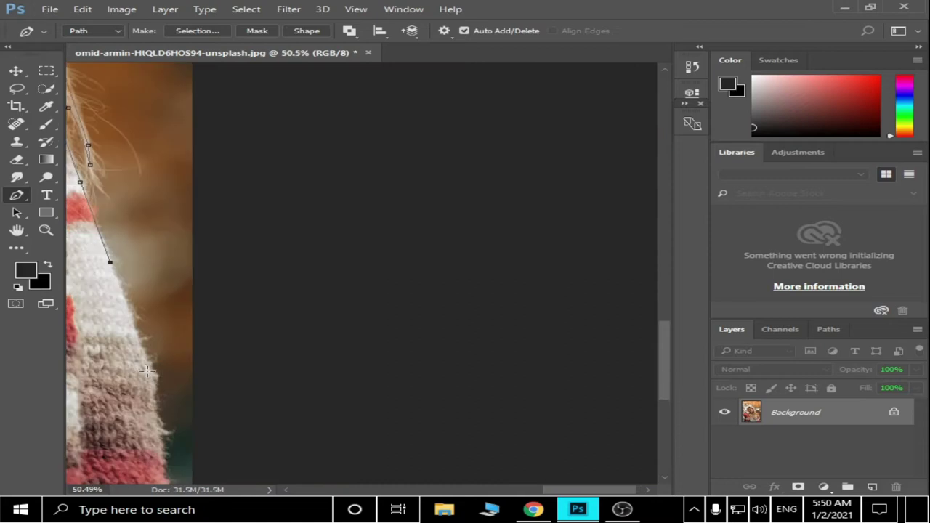
{"action": "scroll", "coordinate": [151, 375], "scroll_direction": "down", "scroll_amount": 1}
{"action": "left_click", "coordinate": [155, 376]}
{"action": "scroll", "coordinate": [159, 440], "scroll_direction": "down", "scroll_amount": 2}
{"action": "left_click", "coordinate": [176, 431]}
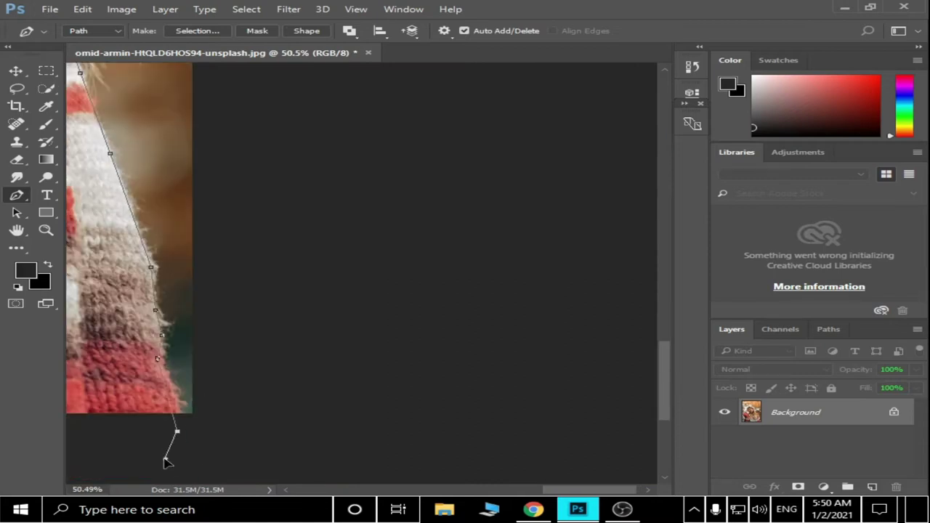
{"action": "scroll", "coordinate": [173, 420], "scroll_direction": "down", "scroll_amount": 3}
{"action": "scroll", "coordinate": [168, 389], "scroll_direction": "down", "scroll_amount": 2}
{"action": "left_click_drag", "start_coordinate": [174, 394], "coordinate": [219, 389]}
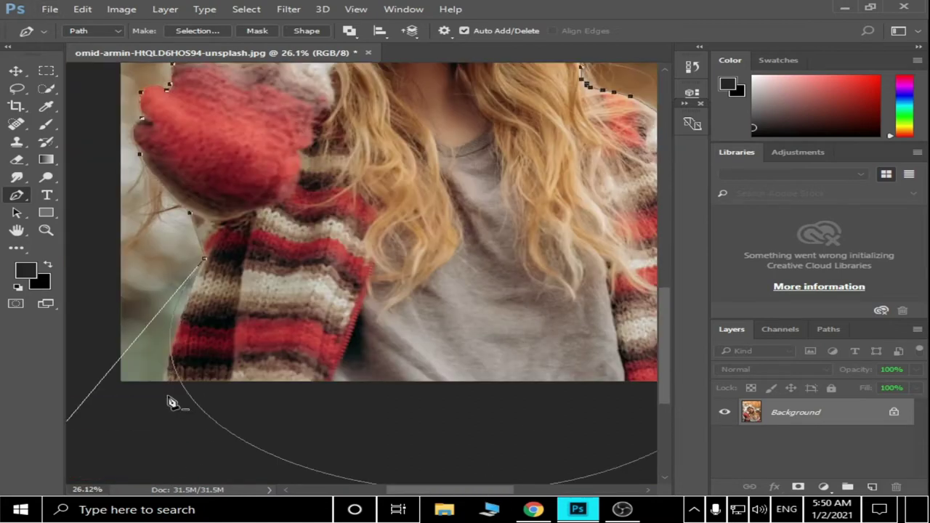
- Turn the traced path into a selection and copy the woman onto a new layer
{"action": "scroll", "coordinate": [219, 389], "scroll_direction": "down", "scroll_amount": 2}
{"action": "right_click", "coordinate": [357, 166]}
{"action": "left_click", "coordinate": [414, 224]}
{"action": "left_click", "coordinate": [561, 140]}
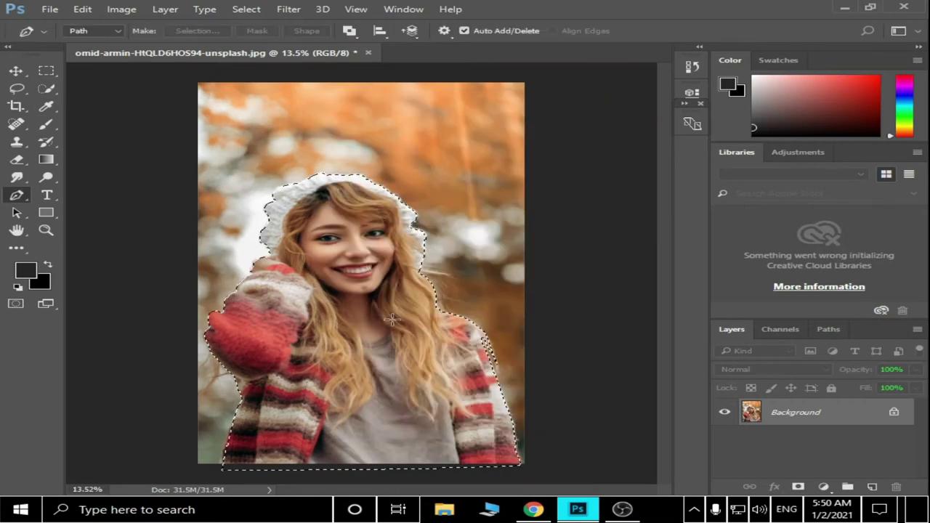
{"action": "scroll", "coordinate": [327, 195], "scroll_direction": "up", "scroll_amount": 3}
{"action": "scroll", "coordinate": [327, 194], "scroll_direction": "down", "scroll_amount": 3}
{"action": "scroll", "coordinate": [288, 238], "scroll_direction": "down", "scroll_amount": 3}
{"action": "key", "text": "ctrl+j"}
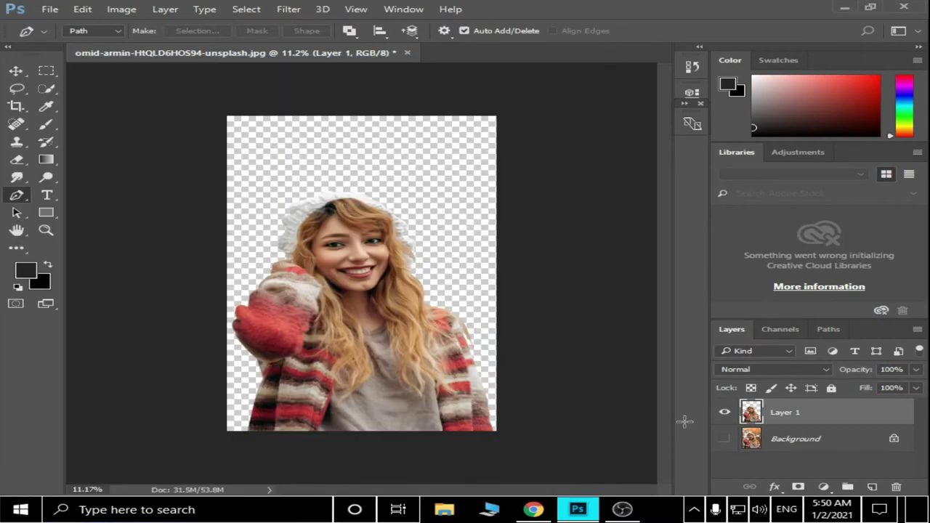
- Delete the Background layer, duplicate the woman layer, and add an empty layer beneath the copy
{"action": "left_click", "coordinate": [796, 439]}
{"action": "key", "text": "Delete"}
{"action": "key", "text": "ctrl+j"}
{"action": "left_click", "coordinate": [873, 487]}
{"action": "left_click_drag", "start_coordinate": [836, 413], "coordinate": [820, 451]}
- Add a dark maroon Solid Color fill layer behind the woman and begin a crop frame
{"action": "left_click", "coordinate": [824, 487]}
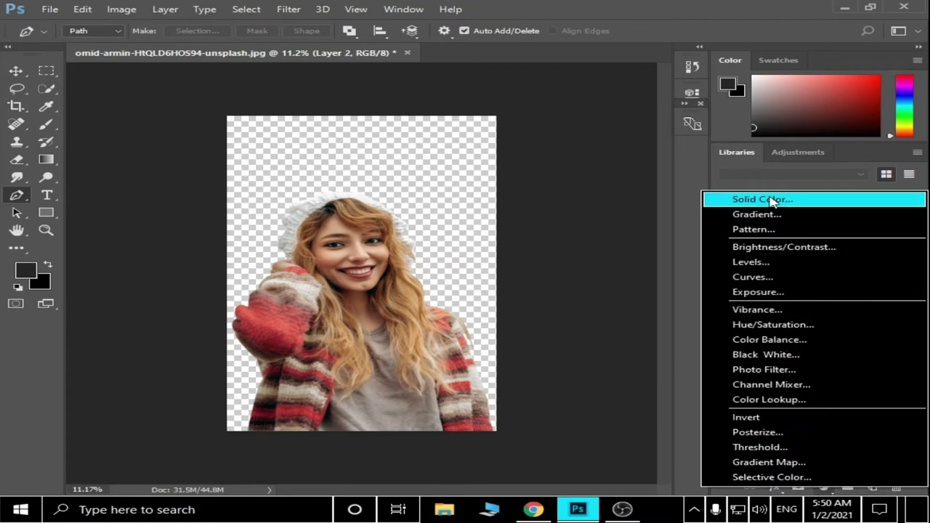
{"action": "left_click", "coordinate": [784, 200]}
{"action": "mouse_move", "coordinate": [570, 275]}
{"action": "left_mouse_down"}
{"action": "mouse_move", "coordinate": [610, 279]}
{"action": "mouse_move", "coordinate": [571, 288]}
{"action": "mouse_move", "coordinate": [562, 274]}
{"action": "left_mouse_up"}
{"action": "left_click", "coordinate": [843, 131]}
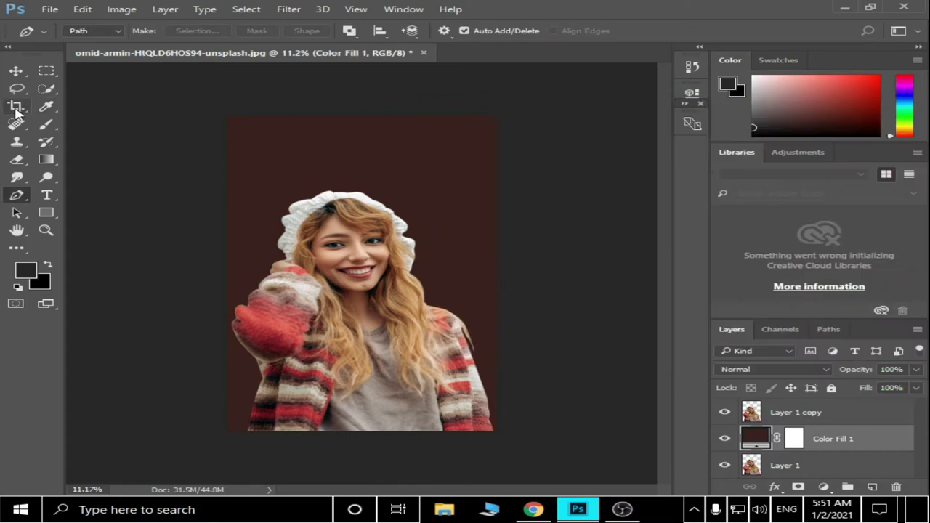
{"action": "left_click", "coordinate": [16, 106]}
{"action": "left_click_drag", "start_coordinate": [362, 117], "coordinate": [458, 289]}
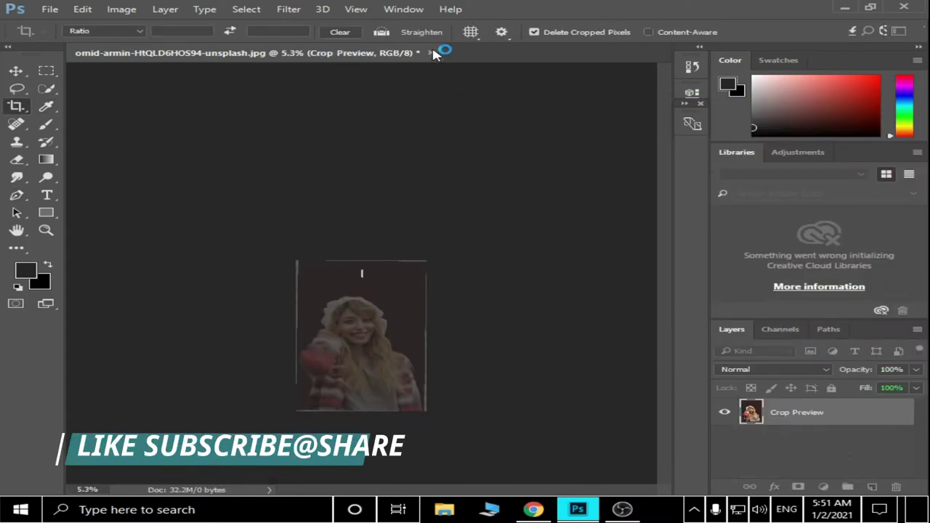
- Cancel an accidental close, then widen the crop past both image sides into a landscape canvas
{"action": "left_click", "coordinate": [904, 7]}
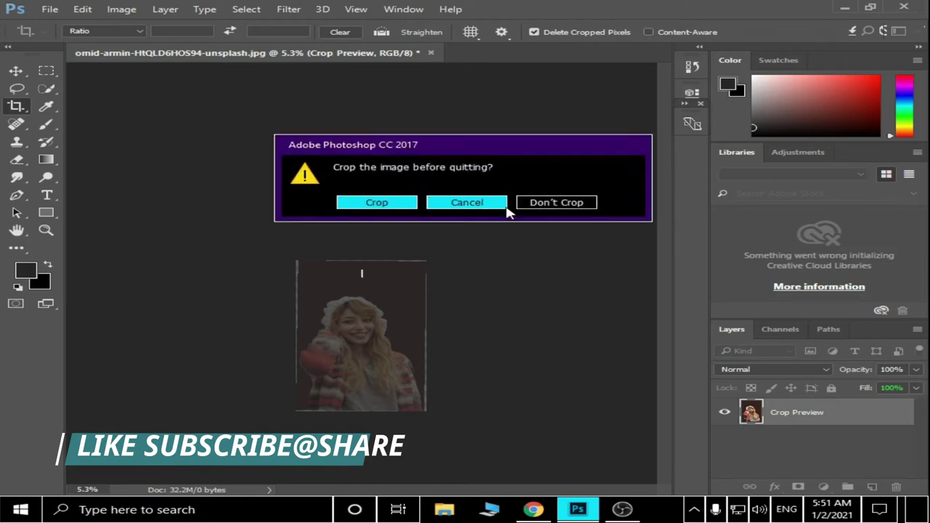
{"action": "left_click", "coordinate": [411, 200]}
{"action": "left_click", "coordinate": [528, 211]}
{"action": "key", "text": "ctrl+plus"}
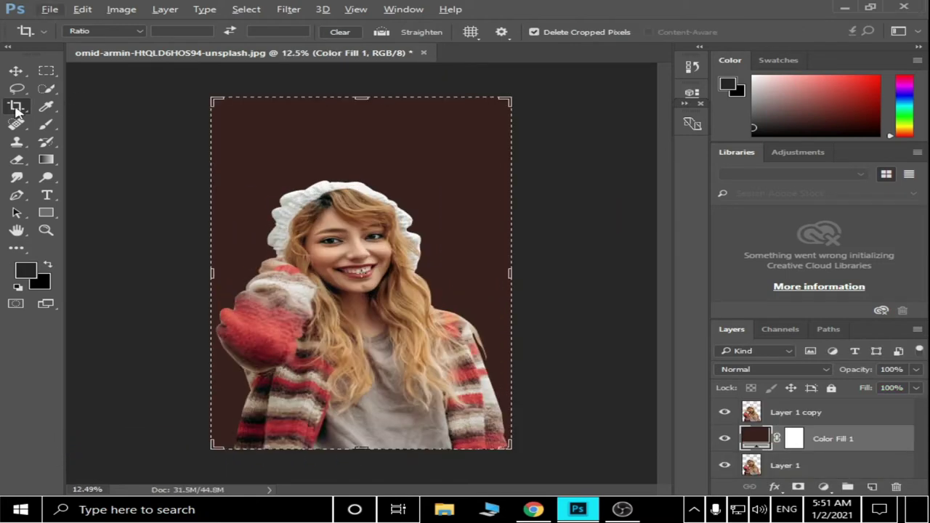
{"action": "mouse_move", "coordinate": [355, 94]}
{"action": "left_mouse_down"}
{"action": "mouse_move", "coordinate": [486, 484]}
{"action": "mouse_move", "coordinate": [428, 428]}
{"action": "left_mouse_up"}
{"action": "left_click", "coordinate": [15, 71]}
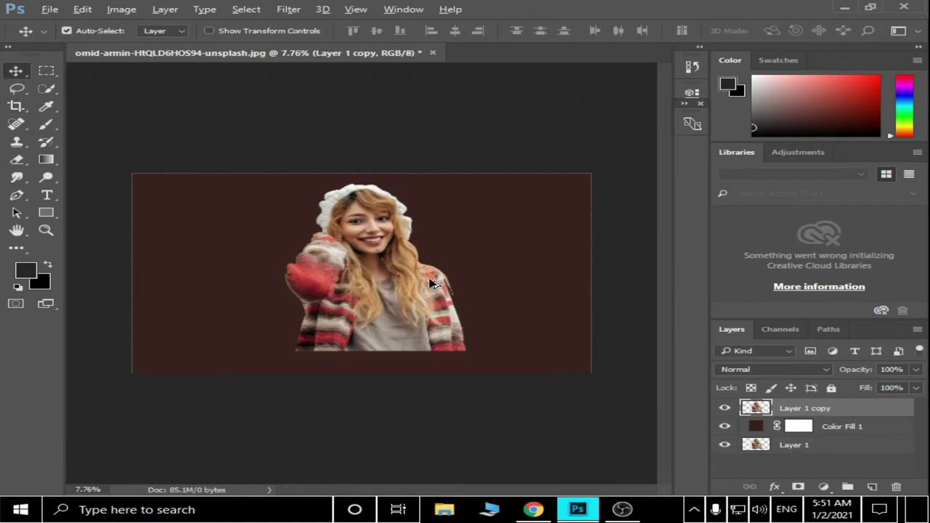
{"action": "left_click", "coordinate": [386, 128]}
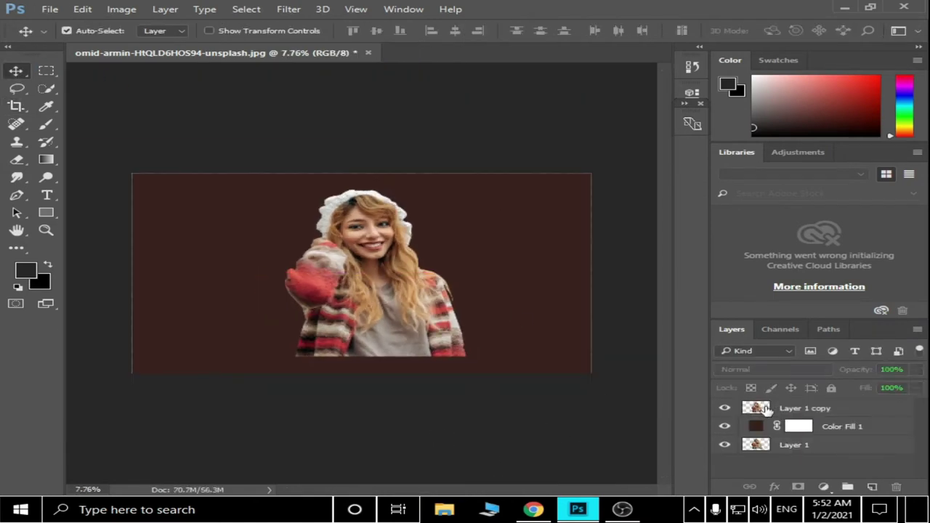
- Apply Levels with a black input of 15 to Layer 1 copy
{"action": "double_click", "coordinate": [767, 410]}
{"action": "key", "text": "Escape"}
{"action": "left_click", "coordinate": [166, 10]}
{"action": "left_click", "coordinate": [342, 58]}
{"action": "key", "text": "shift+Up"}
{"action": "key", "text": "Up"}
{"action": "key", "text": "Up"}
{"action": "key", "text": "Up"}
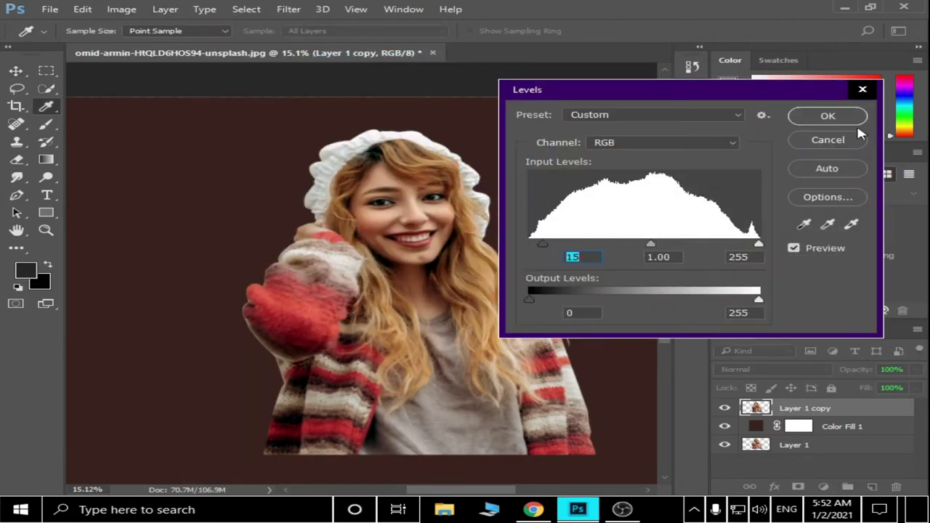
{"action": "left_click", "coordinate": [843, 117]}
- Apply the Sharpen filter to the woman layer
{"action": "left_click", "coordinate": [289, 8]}
{"action": "left_click", "coordinate": [587, 245]}
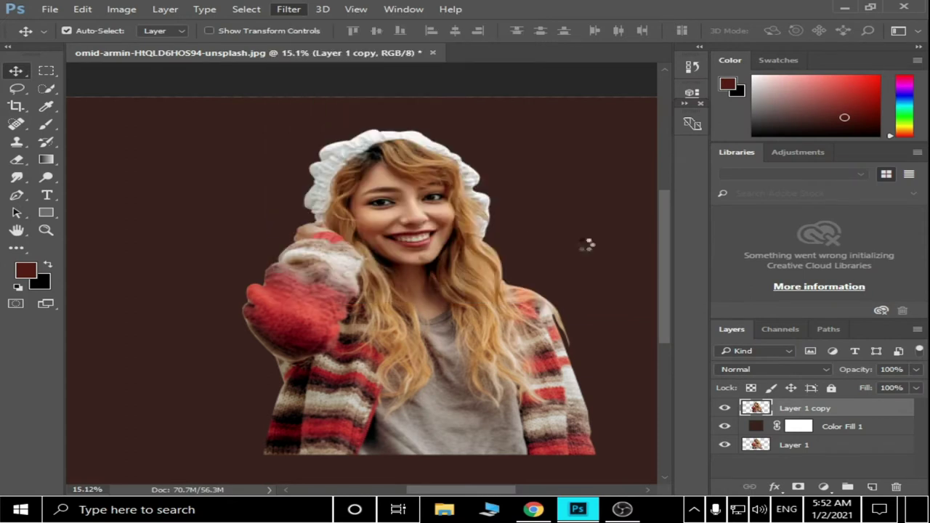
{"action": "scroll", "coordinate": [447, 225], "scroll_direction": "up", "scroll_amount": 1}
{"action": "scroll", "coordinate": [447, 225], "scroll_direction": "up", "scroll_amount": 2}
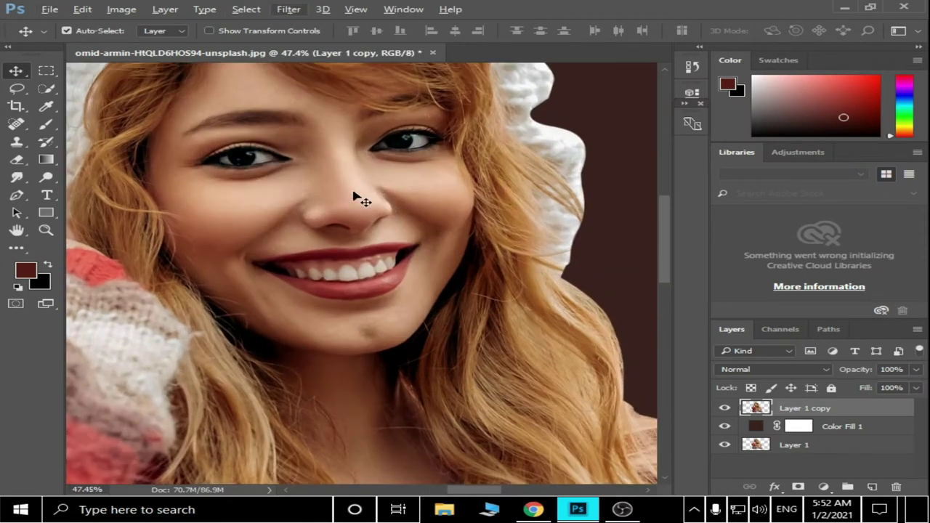
- Sharpen the woman layer with Unsharp Mask at 192% amount and 1.8 px radius
{"action": "scroll", "coordinate": [362, 200], "scroll_direction": "down", "scroll_amount": 3}
{"action": "left_click", "coordinate": [289, 9]}
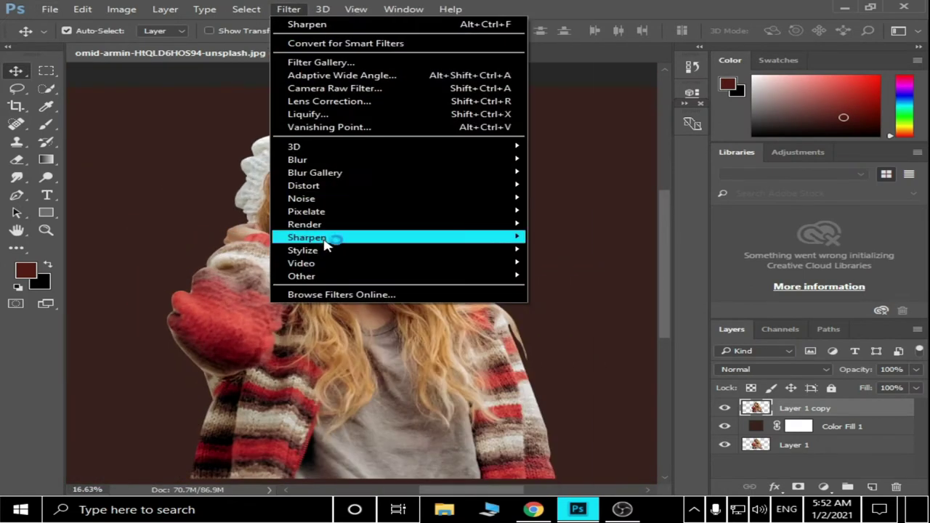
{"action": "left_click", "coordinate": [587, 303]}
{"action": "left_click_drag", "start_coordinate": [599, 216], "coordinate": [654, 182]}
{"action": "left_click", "coordinate": [673, 242]}
{"action": "left_click_drag", "start_coordinate": [693, 283], "coordinate": [739, 284]}
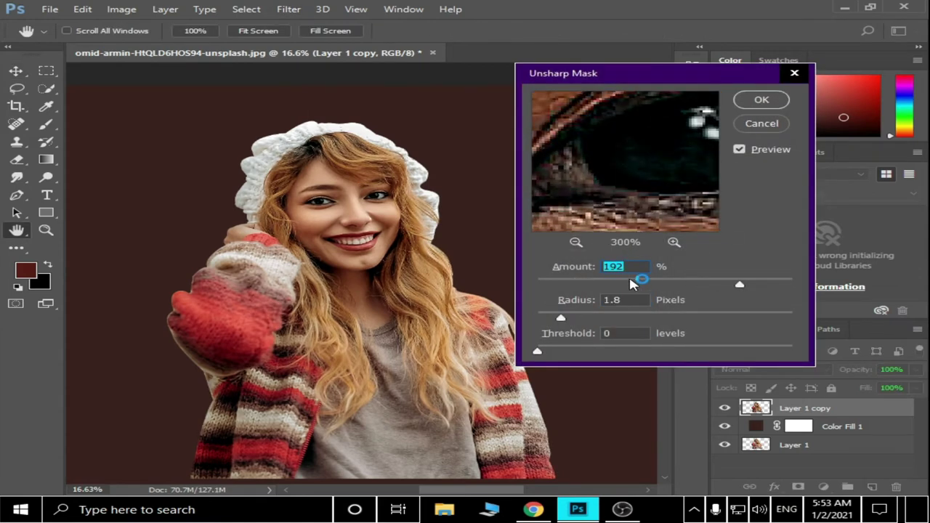
{"action": "key", "text": "Return"}
{"action": "key", "text": "v"}
{"action": "scroll", "coordinate": [468, 279], "scroll_direction": "up", "scroll_amount": 3}
{"action": "scroll", "coordinate": [469, 278], "scroll_direction": "down", "scroll_amount": 2}
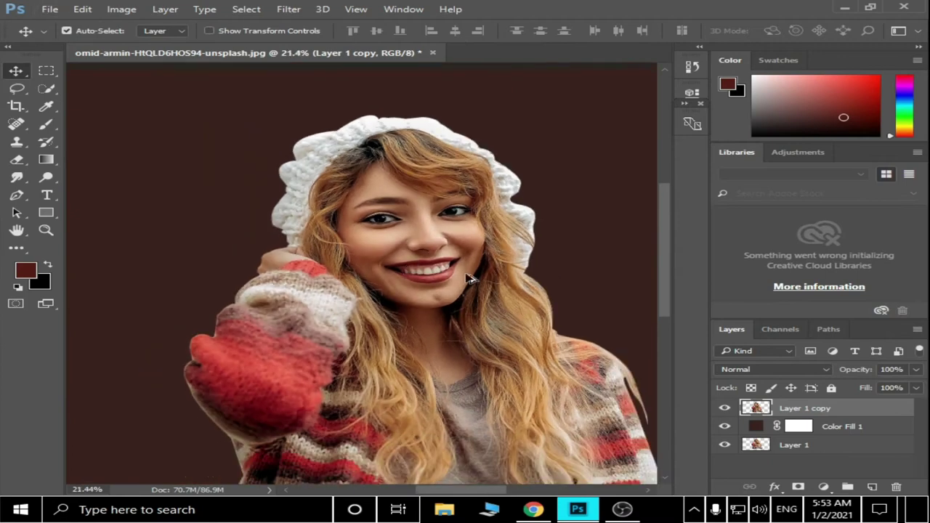
{"action": "scroll", "coordinate": [469, 279], "scroll_direction": "up", "scroll_amount": 3}
{"action": "scroll", "coordinate": [581, 247], "scroll_direction": "down", "scroll_amount": 1}
- Add a High Pass copy of the layer blended as Overlay, then merge it down
{"action": "key", "text": "ctrl+j"}
{"action": "left_click", "coordinate": [289, 8]}
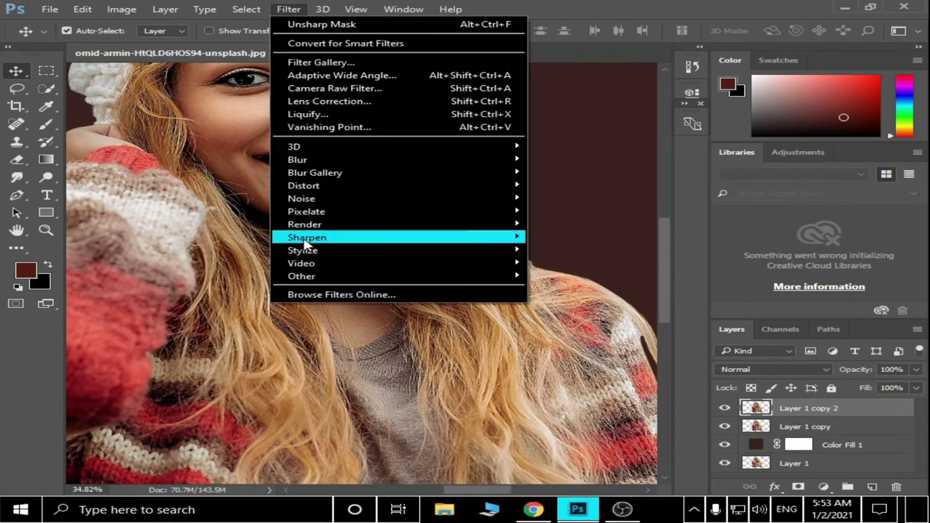
{"action": "left_click", "coordinate": [552, 289]}
{"action": "left_click", "coordinate": [584, 127]}
{"action": "left_click", "coordinate": [774, 370]}
{"action": "left_click", "coordinate": [744, 231]}
{"action": "key", "text": "ctrl+0"}
{"action": "key", "text": "ctrl+e"}
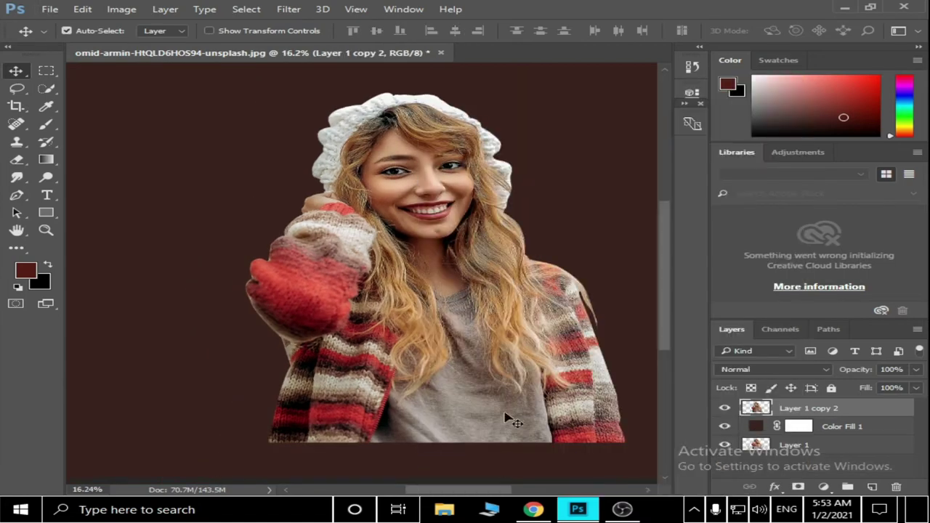
{"action": "scroll", "coordinate": [504, 415], "scroll_direction": "up", "scroll_amount": 2}
{"action": "scroll", "coordinate": [469, 235], "scroll_direction": "up", "scroll_amount": 2}
{"action": "scroll", "coordinate": [363, 276], "scroll_direction": "down", "scroll_amount": 3}
- With the Smudge tool active, duplicate the portrait layer and hide the previous copy
{"action": "key", "text": "shift+r"}
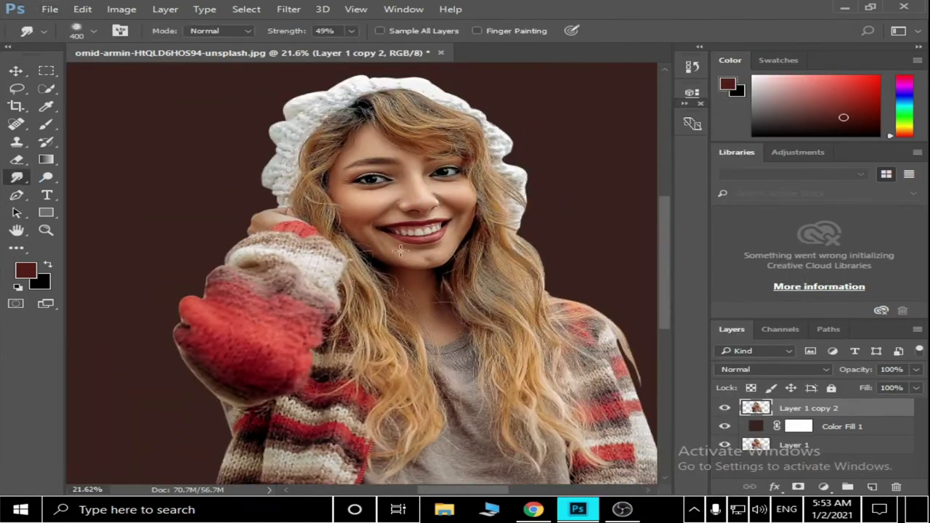
{"action": "key", "text": "ctrl+j"}
{"action": "left_click", "coordinate": [724, 426]}
{"action": "scroll", "coordinate": [410, 119], "scroll_direction": "up", "scroll_amount": 3}
{"action": "scroll", "coordinate": [410, 119], "scroll_direction": "up", "scroll_amount": 2}
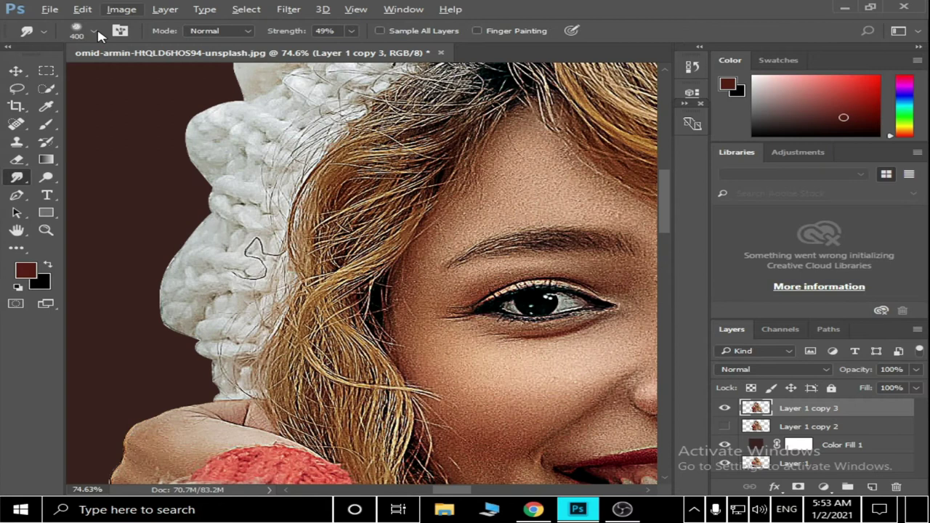
- Choose the first brush preset and set the foreground colour to white
{"action": "left_click", "coordinate": [95, 33]}
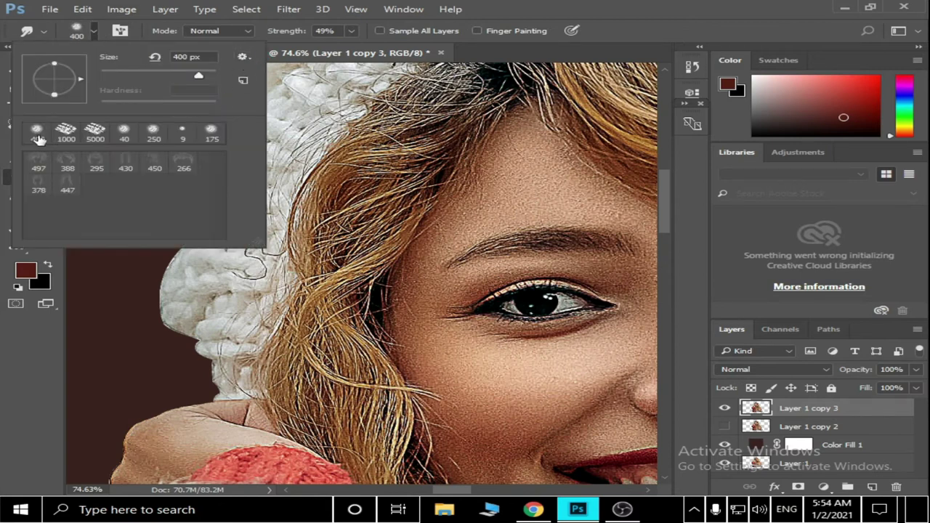
{"action": "double_click", "coordinate": [37, 133]}
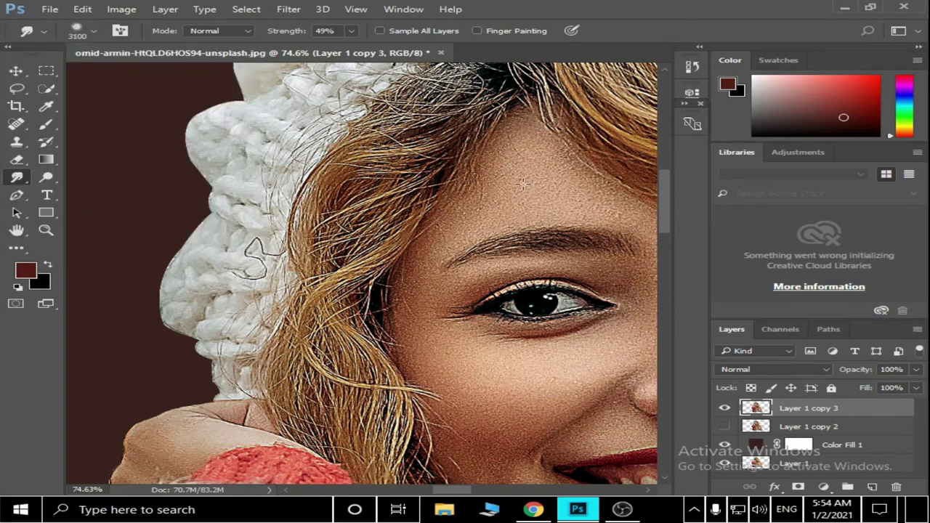
{"action": "left_click", "coordinate": [25, 270]}
{"action": "left_click", "coordinate": [443, 138]}
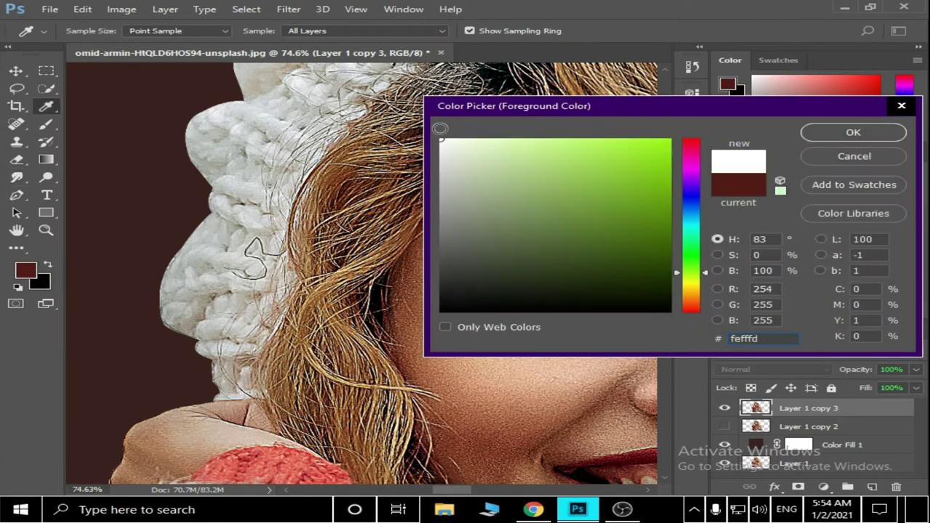
{"action": "left_click", "coordinate": [885, 129]}
- Load the Special Smudge brush set and pick a smaller brush from it
{"action": "left_click", "coordinate": [93, 32]}
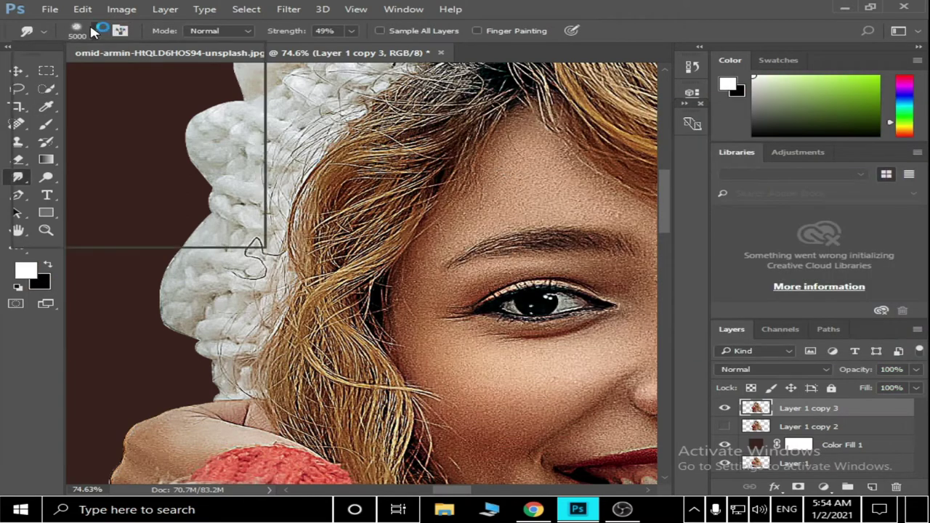
{"action": "left_click", "coordinate": [243, 57]}
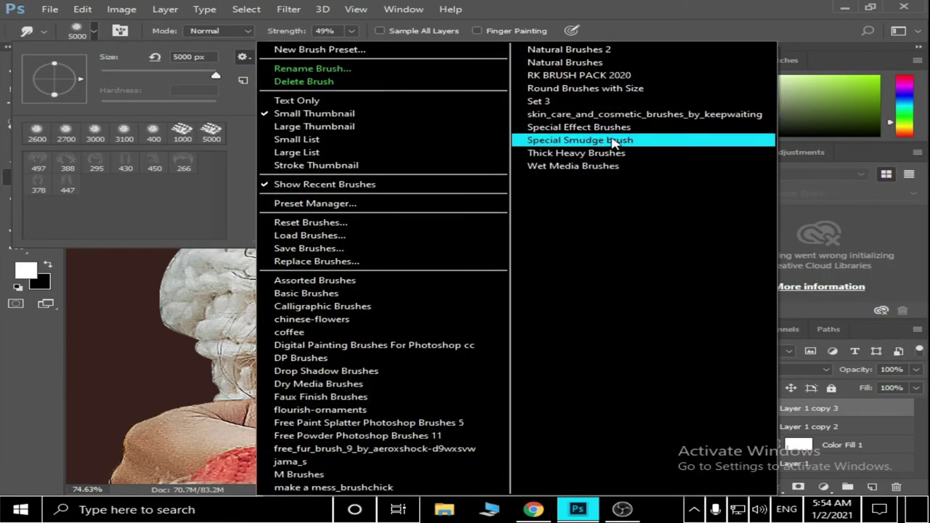
{"action": "left_click", "coordinate": [580, 140]}
{"action": "left_click", "coordinate": [154, 133]}
{"action": "key", "text": "Return"}
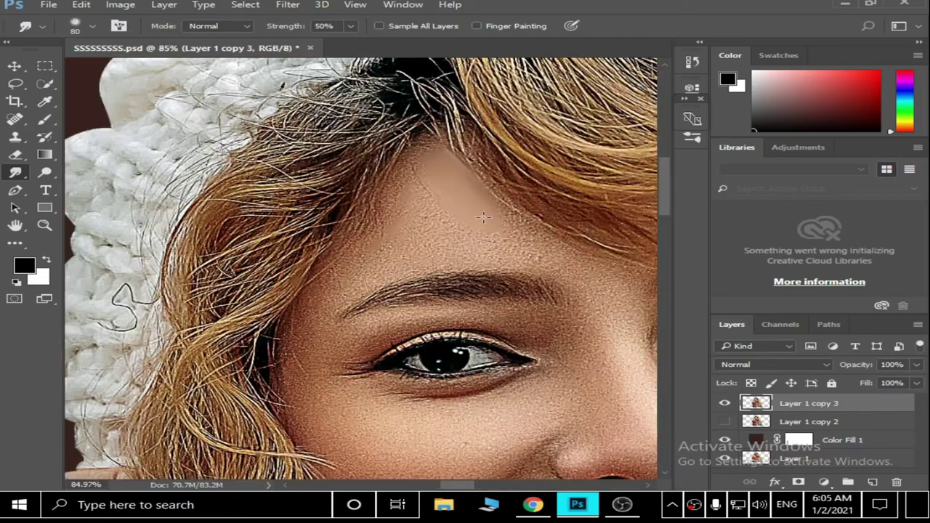
- Smudge the forehead skin smooth down toward the eyebrow
{"action": "left_click_drag", "start_coordinate": [483, 217], "coordinate": [558, 255]}
{"action": "mouse_move", "coordinate": [420, 193]}
{"action": "left_mouse_down"}
{"action": "mouse_move", "coordinate": [404, 258]}
{"action": "mouse_move", "coordinate": [350, 277]}
{"action": "left_mouse_up"}
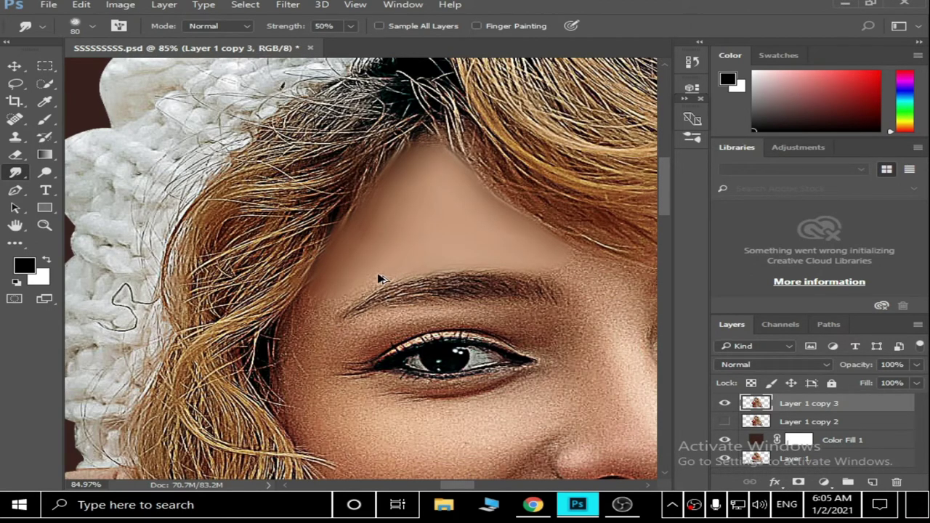
{"action": "scroll", "coordinate": [290, 363], "scroll_direction": "down", "scroll_amount": 1}
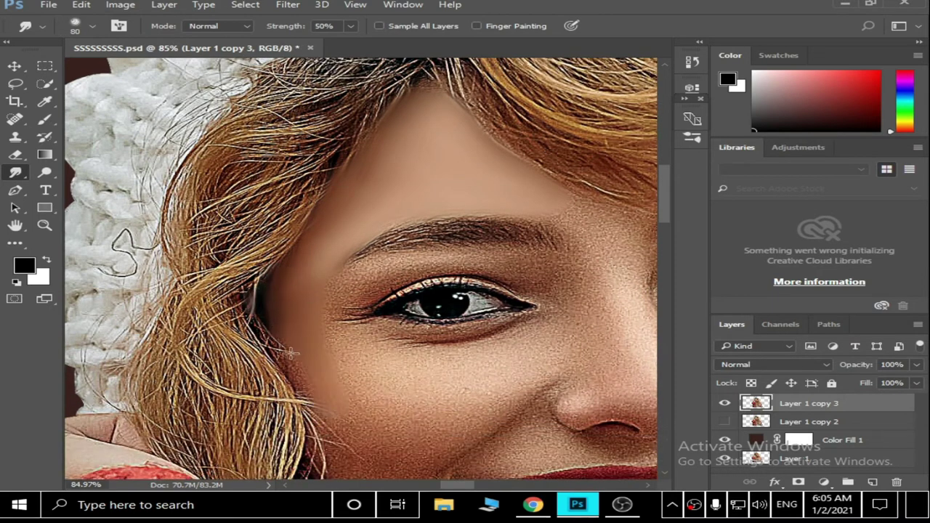
{"action": "scroll", "coordinate": [290, 353], "scroll_direction": "down", "scroll_amount": 1}
{"action": "scroll", "coordinate": [342, 276], "scroll_direction": "down", "scroll_amount": 2}
{"action": "scroll", "coordinate": [500, 318], "scroll_direction": "up", "scroll_amount": 3}
- Smooth the skin below the left eye and across the cheek
{"action": "mouse_move", "coordinate": [500, 318]}
{"action": "left_mouse_down"}
{"action": "mouse_move", "coordinate": [418, 392]}
{"action": "mouse_move", "coordinate": [495, 312]}
{"action": "mouse_move", "coordinate": [363, 327]}
{"action": "mouse_move", "coordinate": [423, 303]}
{"action": "mouse_move", "coordinate": [400, 386]}
{"action": "left_mouse_up"}
{"action": "scroll", "coordinate": [399, 385], "scroll_direction": "down", "scroll_amount": 1}
{"action": "mouse_move", "coordinate": [392, 342]}
{"action": "left_mouse_down"}
{"action": "mouse_move", "coordinate": [375, 357]}
{"action": "mouse_move", "coordinate": [303, 366]}
{"action": "mouse_move", "coordinate": [325, 414]}
{"action": "mouse_move", "coordinate": [364, 415]}
{"action": "mouse_move", "coordinate": [367, 396]}
{"action": "left_mouse_up"}
{"action": "scroll", "coordinate": [303, 365], "scroll_direction": "down", "scroll_amount": 1}
{"action": "scroll", "coordinate": [367, 396], "scroll_direction": "down", "scroll_amount": 1}
{"action": "scroll", "coordinate": [349, 291], "scroll_direction": "down", "scroll_amount": 3}
{"action": "scroll", "coordinate": [349, 290], "scroll_direction": "up", "scroll_amount": 4}
{"action": "mouse_move", "coordinate": [364, 346]}
{"action": "left_mouse_down"}
{"action": "mouse_move", "coordinate": [415, 315]}
{"action": "mouse_move", "coordinate": [412, 400]}
{"action": "mouse_move", "coordinate": [453, 453]}
{"action": "left_mouse_up"}
{"action": "scroll", "coordinate": [556, 284], "scroll_direction": "down", "scroll_amount": 3}
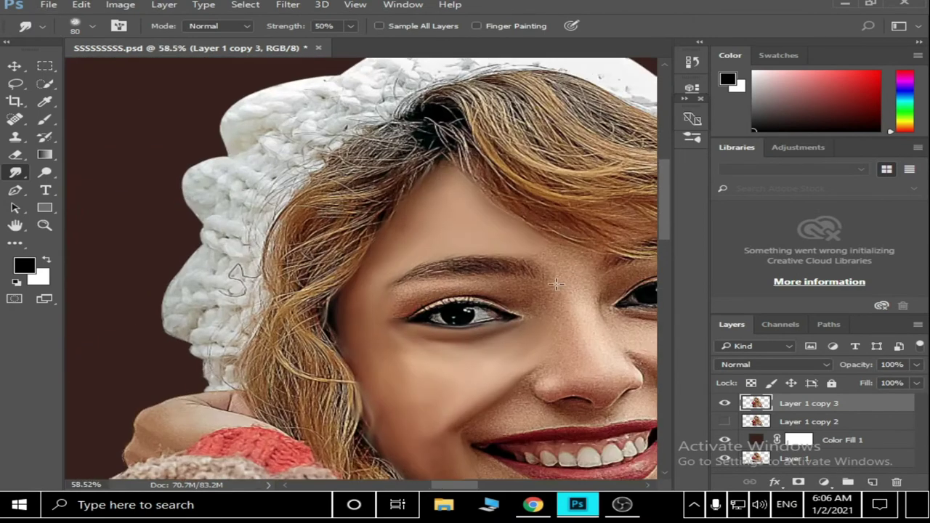
{"action": "scroll", "coordinate": [556, 283], "scroll_direction": "up", "scroll_amount": 3}
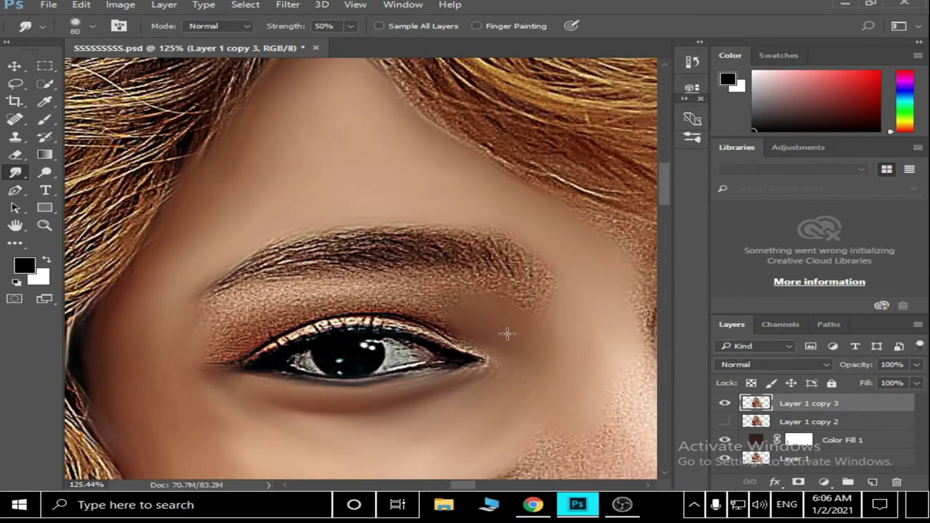
- With a slightly smaller brush, smooth the sparkly eyelid texture and the lower lid
{"action": "key", "text": "bracketleft"}
{"action": "mouse_move", "coordinate": [525, 298]}
{"action": "left_mouse_down"}
{"action": "mouse_move", "coordinate": [448, 307]}
{"action": "mouse_move", "coordinate": [415, 293]}
{"action": "mouse_move", "coordinate": [194, 308]}
{"action": "mouse_move", "coordinate": [242, 330]}
{"action": "mouse_move", "coordinate": [341, 319]}
{"action": "mouse_move", "coordinate": [479, 342]}
{"action": "left_mouse_up"}
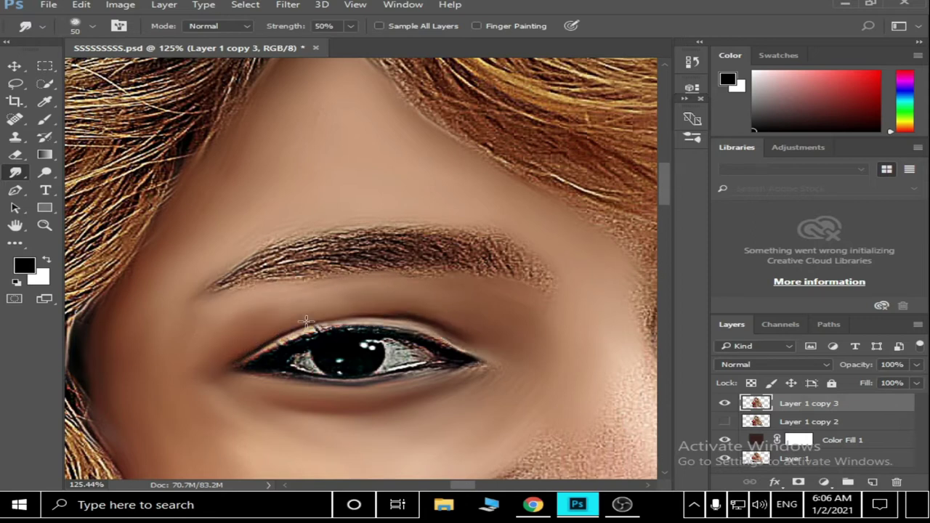
{"action": "scroll", "coordinate": [495, 327], "scroll_direction": "down", "scroll_amount": 2}
{"action": "scroll", "coordinate": [468, 364], "scroll_direction": "up", "scroll_amount": 2}
{"action": "scroll", "coordinate": [436, 349], "scroll_direction": "up", "scroll_amount": 2}
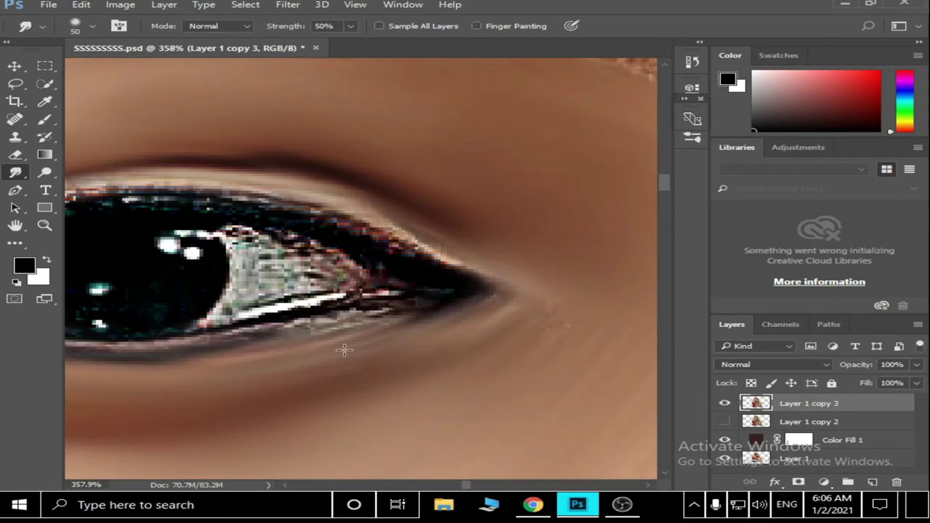
{"action": "scroll", "coordinate": [418, 340], "scroll_direction": "up", "scroll_amount": 2}
{"action": "mouse_move", "coordinate": [440, 325]}
{"action": "left_mouse_down"}
{"action": "mouse_move", "coordinate": [245, 378]}
{"action": "mouse_move", "coordinate": [342, 243]}
{"action": "left_mouse_up"}
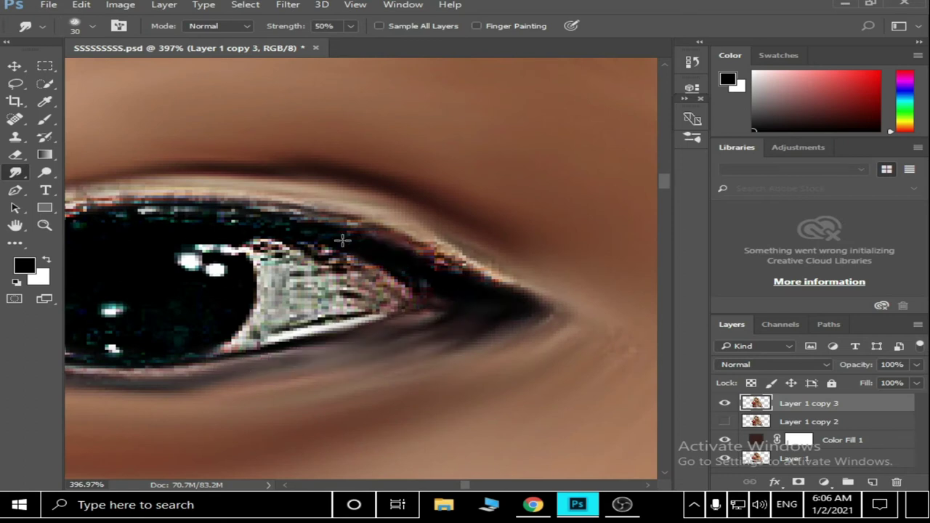
{"action": "scroll", "coordinate": [291, 262], "scroll_direction": "down", "scroll_amount": 1}
{"action": "scroll", "coordinate": [125, 321], "scroll_direction": "down", "scroll_amount": 1}
{"action": "scroll", "coordinate": [290, 269], "scroll_direction": "up", "scroll_amount": 2}
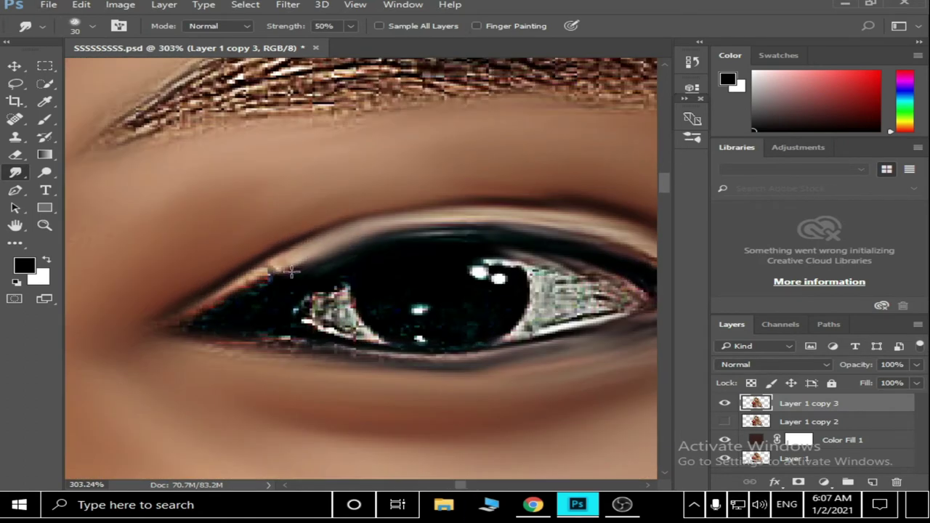
- Blend the lower eyelid edge and the speckled white of the eye
{"action": "left_click_drag", "start_coordinate": [250, 332], "coordinate": [565, 346]}
{"action": "scroll", "coordinate": [299, 305], "scroll_direction": "up", "scroll_amount": 1}
{"action": "scroll", "coordinate": [591, 306], "scroll_direction": "down", "scroll_amount": 2}
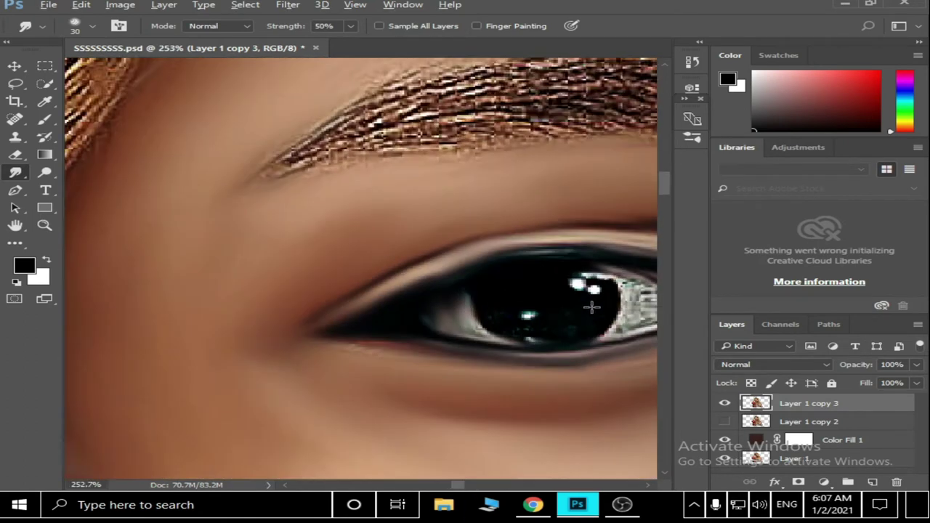
{"action": "scroll", "coordinate": [509, 312], "scroll_direction": "down", "scroll_amount": 2}
{"action": "scroll", "coordinate": [437, 308], "scroll_direction": "up", "scroll_amount": 2}
{"action": "left_click_drag", "start_coordinate": [438, 308], "coordinate": [473, 323]}
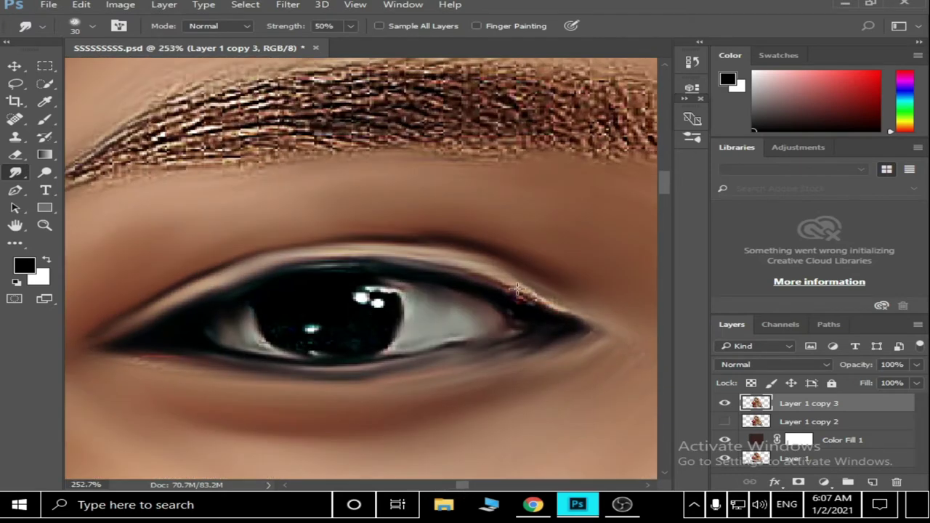
{"action": "scroll", "coordinate": [519, 276], "scroll_direction": "down", "scroll_amount": 3}
{"action": "scroll", "coordinate": [470, 300], "scroll_direction": "up", "scroll_amount": 2}
{"action": "scroll", "coordinate": [469, 300], "scroll_direction": "down", "scroll_amount": 3}
- Blend the textured skin below the nostrils
{"action": "scroll", "coordinate": [418, 251], "scroll_direction": "up", "scroll_amount": 3}
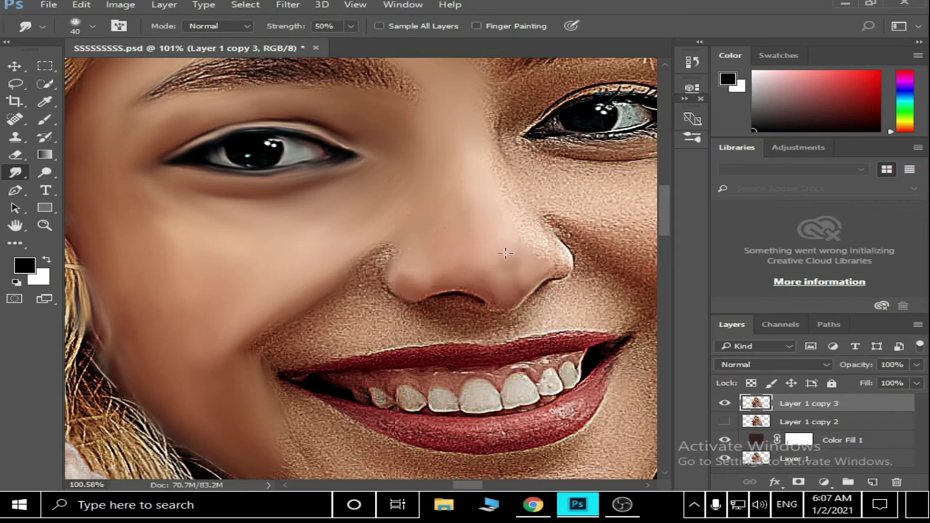
{"action": "scroll", "coordinate": [523, 228], "scroll_direction": "down", "scroll_amount": 3}
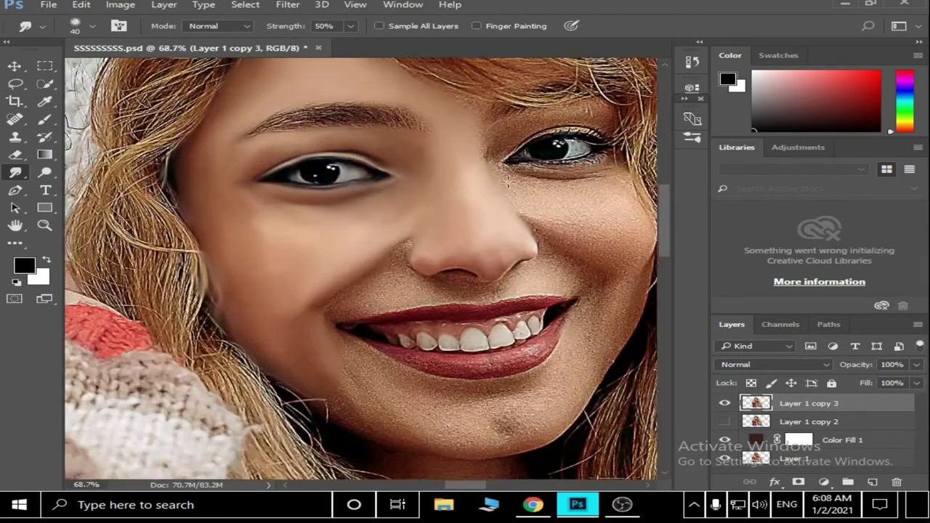
{"action": "scroll", "coordinate": [509, 226], "scroll_direction": "up", "scroll_amount": 5}
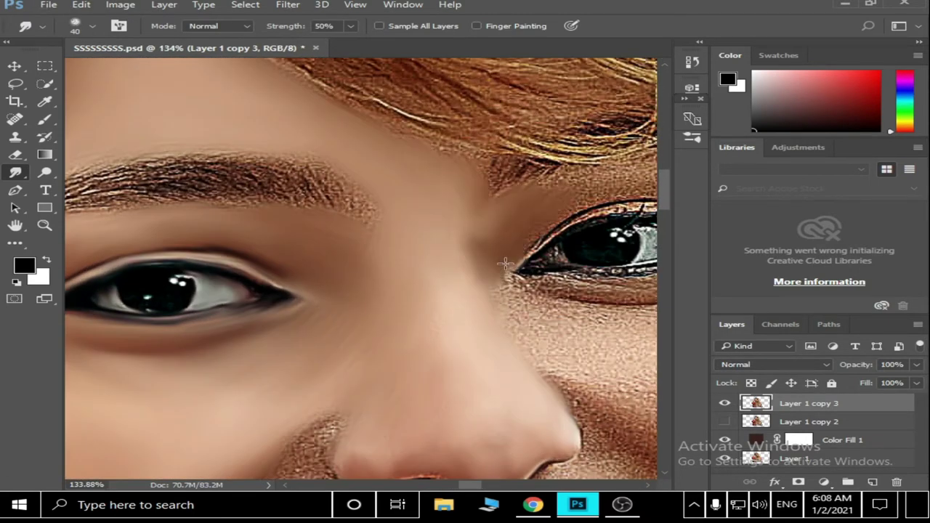
{"action": "scroll", "coordinate": [505, 264], "scroll_direction": "down", "scroll_amount": 3}
{"action": "scroll", "coordinate": [602, 340], "scroll_direction": "down", "scroll_amount": 3}
{"action": "scroll", "coordinate": [436, 291], "scroll_direction": "up", "scroll_amount": 5}
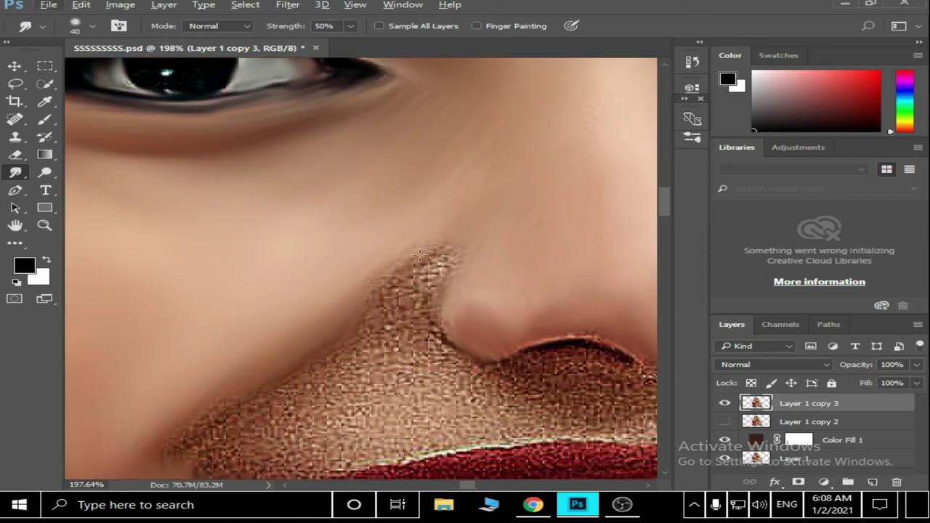
{"action": "scroll", "coordinate": [386, 271], "scroll_direction": "down", "scroll_amount": 1}
{"action": "scroll", "coordinate": [386, 271], "scroll_direction": "down", "scroll_amount": 1}
{"action": "mouse_move", "coordinate": [386, 271]}
{"action": "left_mouse_down"}
{"action": "mouse_move", "coordinate": [197, 370]}
{"action": "mouse_move", "coordinate": [342, 371]}
{"action": "mouse_move", "coordinate": [294, 333]}
{"action": "left_mouse_up"}
{"action": "scroll", "coordinate": [408, 255], "scroll_direction": "down", "scroll_amount": 2}
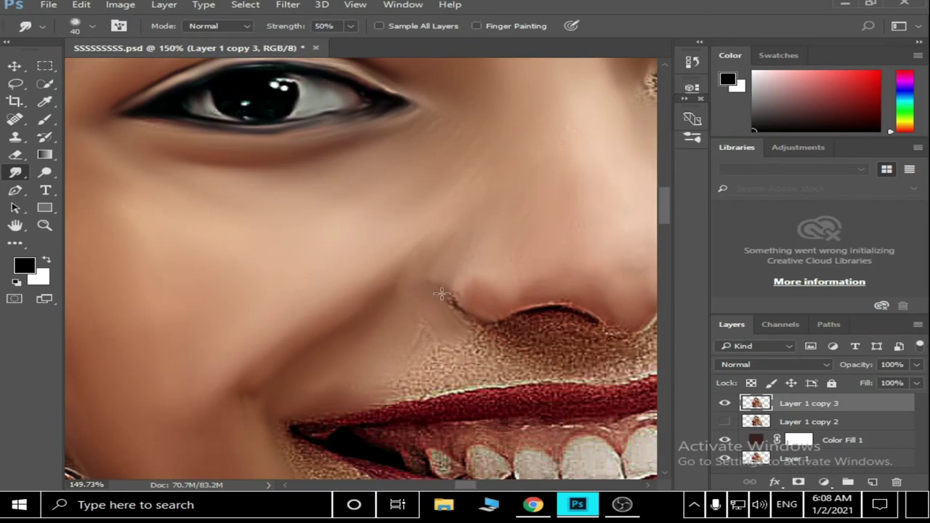
{"action": "scroll", "coordinate": [442, 293], "scroll_direction": "down", "scroll_amount": 2}
{"action": "scroll", "coordinate": [536, 295], "scroll_direction": "up", "scroll_amount": 4}
{"action": "scroll", "coordinate": [536, 295], "scroll_direction": "up", "scroll_amount": 1}
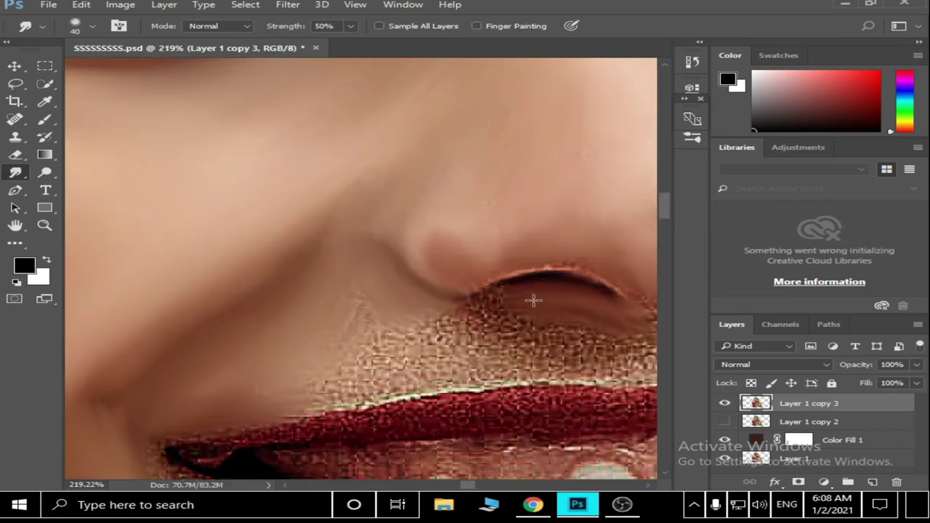
{"action": "scroll", "coordinate": [615, 282], "scroll_direction": "down", "scroll_amount": 2}
{"action": "scroll", "coordinate": [615, 282], "scroll_direction": "down", "scroll_amount": 1}
{"action": "scroll", "coordinate": [553, 291], "scroll_direction": "up", "scroll_amount": 3}
{"action": "left_click_drag", "start_coordinate": [596, 305], "coordinate": [433, 263]}
{"action": "scroll", "coordinate": [254, 311], "scroll_direction": "down", "scroll_amount": 2}
{"action": "scroll", "coordinate": [384, 239], "scroll_direction": "up", "scroll_amount": 3}
- Soften the nostril crease, the cheek beside the nose and the speckled right cheek
{"action": "left_click_drag", "start_coordinate": [384, 239], "coordinate": [614, 160]}
{"action": "scroll", "coordinate": [349, 254], "scroll_direction": "up", "scroll_amount": 2}
{"action": "left_click_drag", "start_coordinate": [509, 123], "coordinate": [347, 147]}
{"action": "scroll", "coordinate": [347, 147], "scroll_direction": "down", "scroll_amount": 3}
{"action": "scroll", "coordinate": [499, 260], "scroll_direction": "up", "scroll_amount": 2}
{"action": "mouse_move", "coordinate": [436, 182]}
{"action": "left_mouse_down"}
{"action": "mouse_move", "coordinate": [524, 269]}
{"action": "mouse_move", "coordinate": [612, 322]}
{"action": "left_mouse_up"}
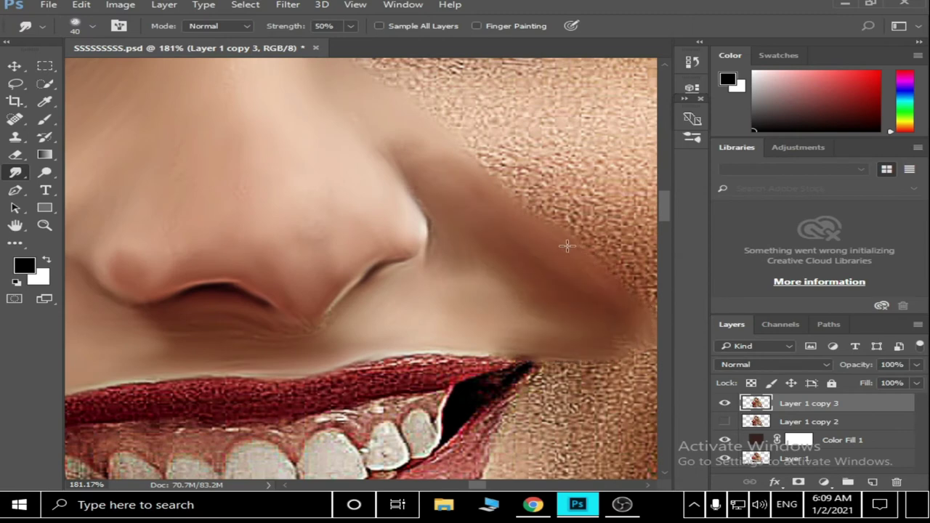
{"action": "scroll", "coordinate": [567, 246], "scroll_direction": "down", "scroll_amount": 2}
{"action": "scroll", "coordinate": [567, 247], "scroll_direction": "down", "scroll_amount": 1}
{"action": "left_click_drag", "start_coordinate": [581, 240], "coordinate": [552, 298]}
{"action": "scroll", "coordinate": [552, 298], "scroll_direction": "down", "scroll_amount": 3}
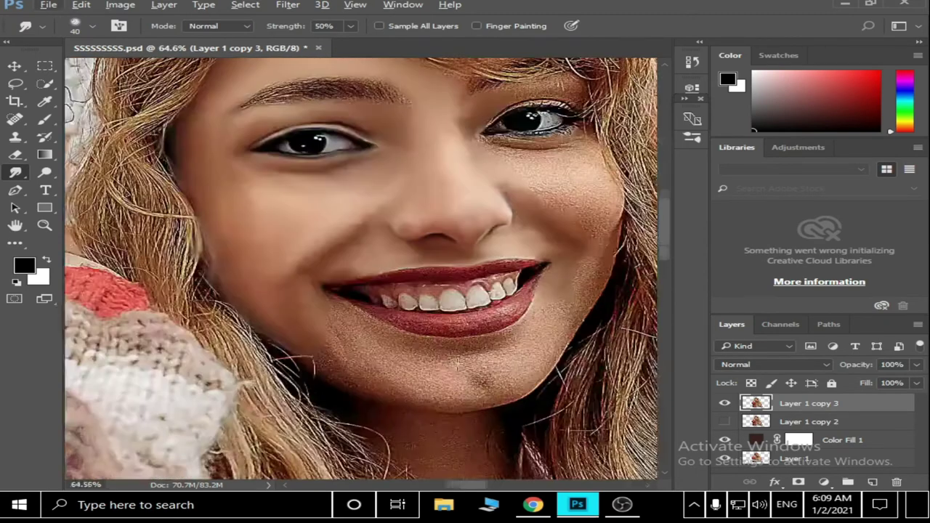
{"action": "scroll", "coordinate": [418, 428], "scroll_direction": "up", "scroll_amount": 3}
- Smooth the skin below the lower lip and the speckled chin
{"action": "mouse_move", "coordinate": [266, 163]}
{"action": "left_mouse_down"}
{"action": "mouse_move", "coordinate": [538, 254]}
{"action": "mouse_move", "coordinate": [241, 191]}
{"action": "left_mouse_up"}
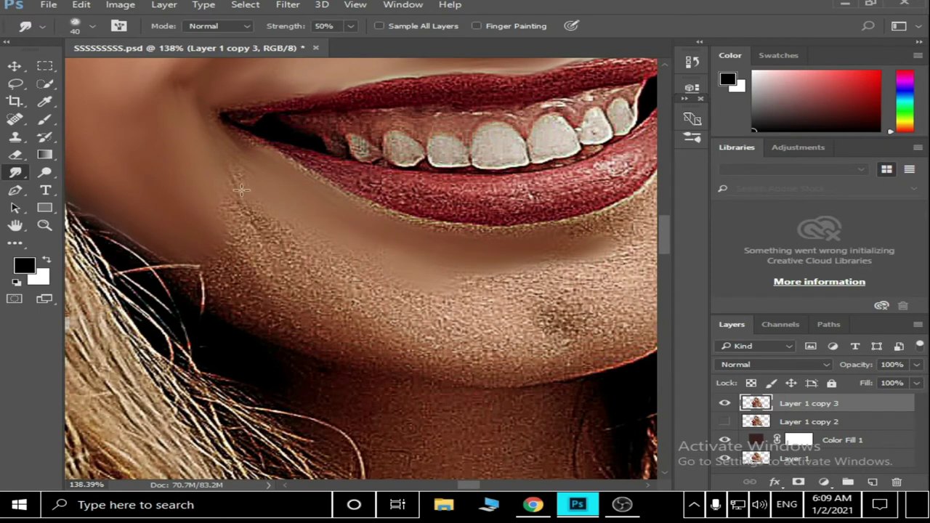
{"action": "mouse_move", "coordinate": [314, 266]}
{"action": "left_mouse_down"}
{"action": "mouse_move", "coordinate": [571, 283]}
{"action": "mouse_move", "coordinate": [347, 305]}
{"action": "left_mouse_up"}
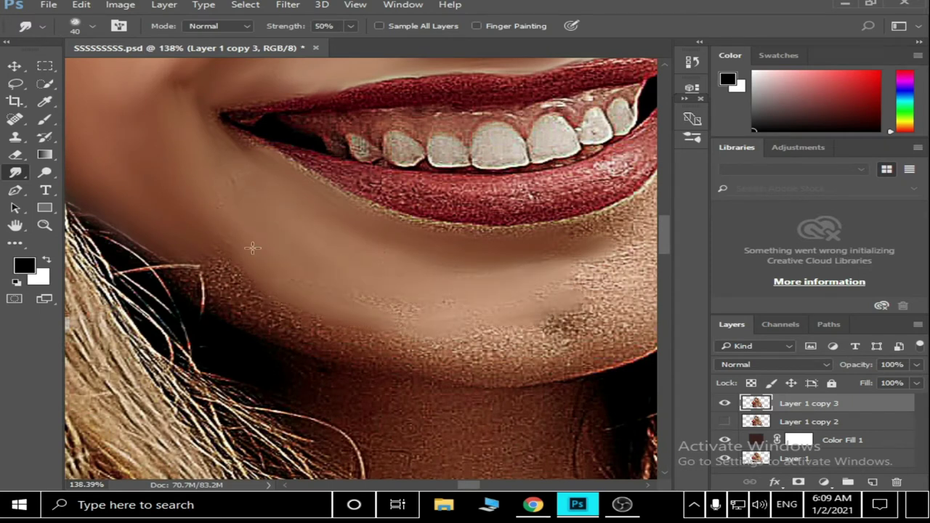
{"action": "left_click_drag", "start_coordinate": [480, 349], "coordinate": [329, 320]}
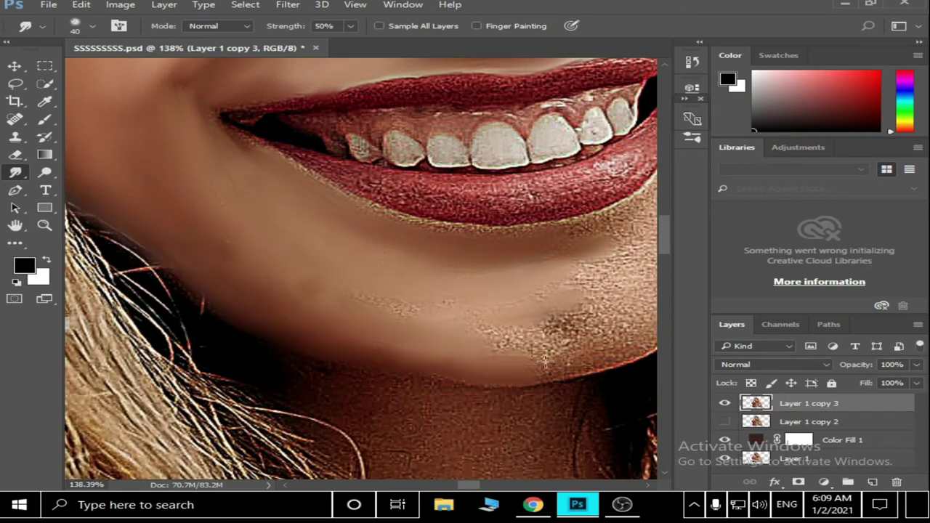
{"action": "scroll", "coordinate": [427, 320], "scroll_direction": "up", "scroll_amount": 1}
{"action": "left_click_drag", "start_coordinate": [575, 174], "coordinate": [436, 257]}
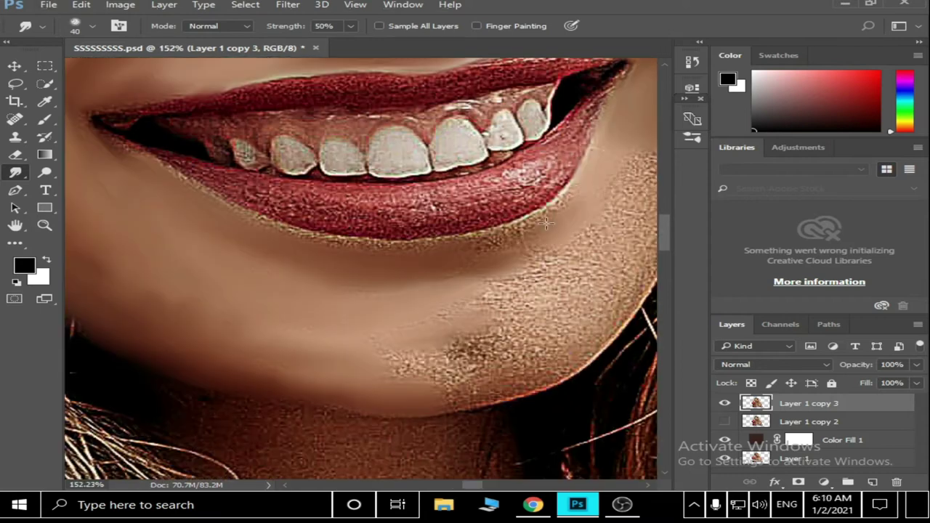
{"action": "scroll", "coordinate": [566, 247], "scroll_direction": "down", "scroll_amount": 3}
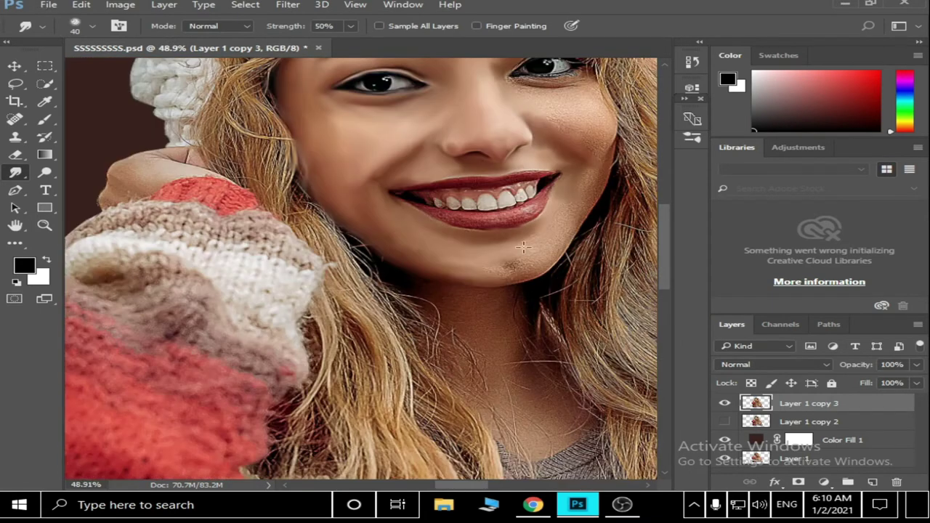
- Enlarge the Smudge brush to size 50 and smooth the speckled cheek skin below the eye
{"action": "scroll", "coordinate": [422, 243], "scroll_direction": "up", "scroll_amount": 2}
{"action": "scroll", "coordinate": [423, 242], "scroll_direction": "up", "scroll_amount": 1}
{"action": "key", "text": "bracketright"}
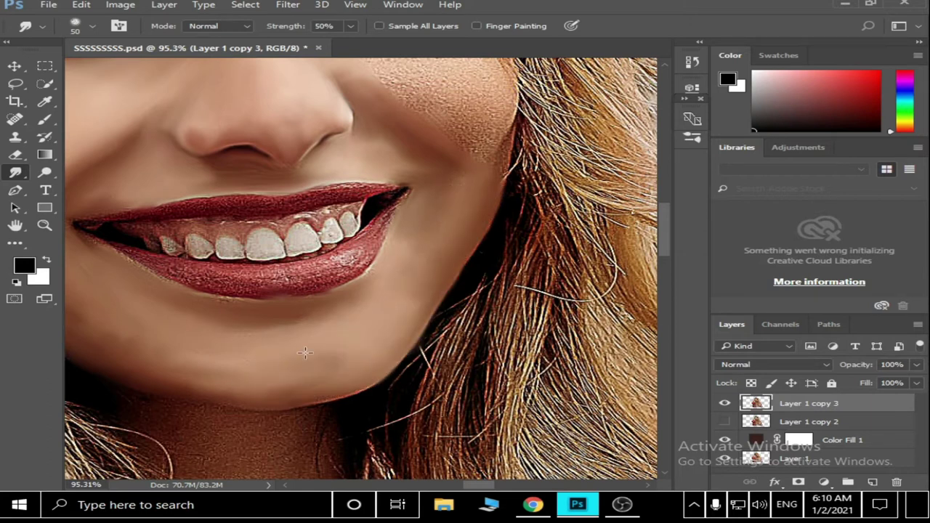
{"action": "scroll", "coordinate": [305, 352], "scroll_direction": "down", "scroll_amount": 2}
{"action": "scroll", "coordinate": [447, 205], "scroll_direction": "up", "scroll_amount": 4}
{"action": "left_click_drag", "start_coordinate": [436, 262], "coordinate": [511, 354]}
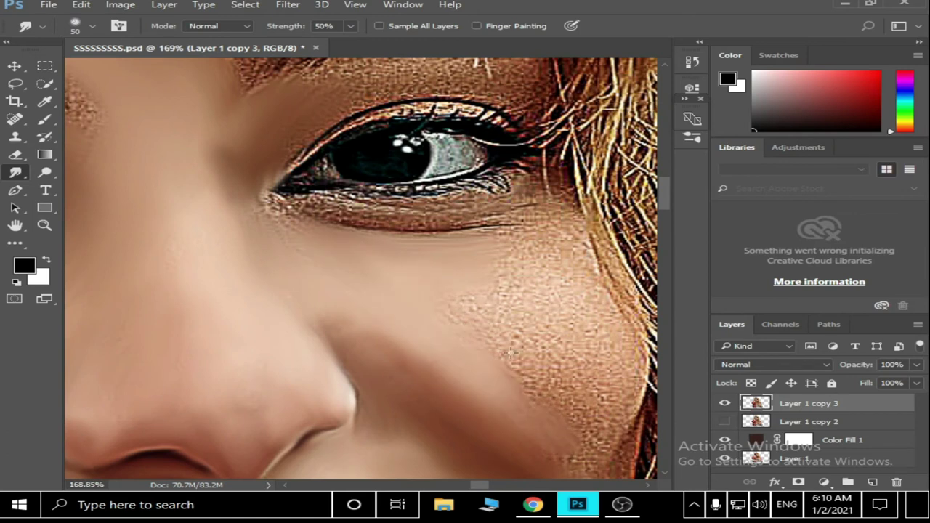
{"action": "scroll", "coordinate": [511, 353], "scroll_direction": "down", "scroll_amount": 1}
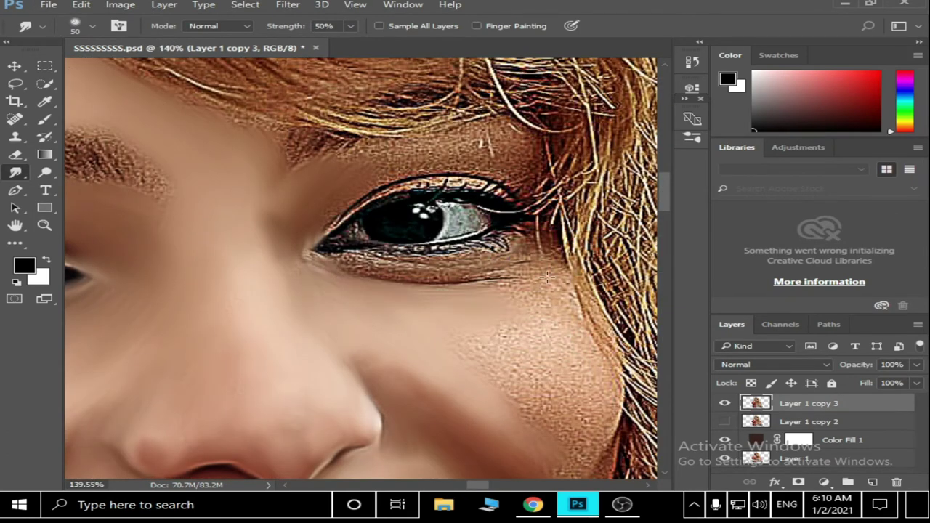
{"action": "scroll", "coordinate": [599, 353], "scroll_direction": "down", "scroll_amount": 2}
{"action": "scroll", "coordinate": [546, 390], "scroll_direction": "up", "scroll_amount": 1}
{"action": "left_click_drag", "start_coordinate": [553, 385], "coordinate": [502, 305]}
- Smooth the skin between brow and hairline, under the eye, and along both lash lines
{"action": "scroll", "coordinate": [410, 322], "scroll_direction": "down", "scroll_amount": 1}
{"action": "scroll", "coordinate": [410, 322], "scroll_direction": "down", "scroll_amount": 5}
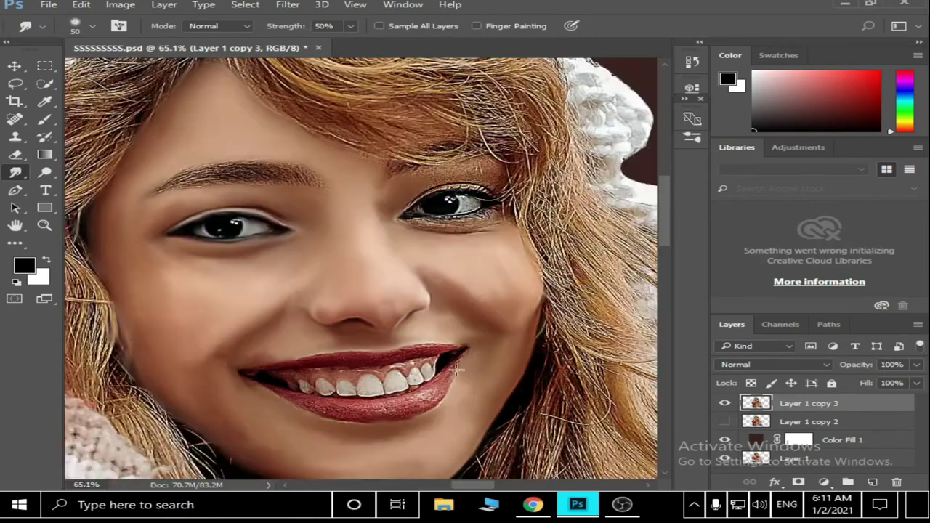
{"action": "scroll", "coordinate": [407, 313], "scroll_direction": "up", "scroll_amount": 3}
{"action": "scroll", "coordinate": [404, 298], "scroll_direction": "up", "scroll_amount": 2}
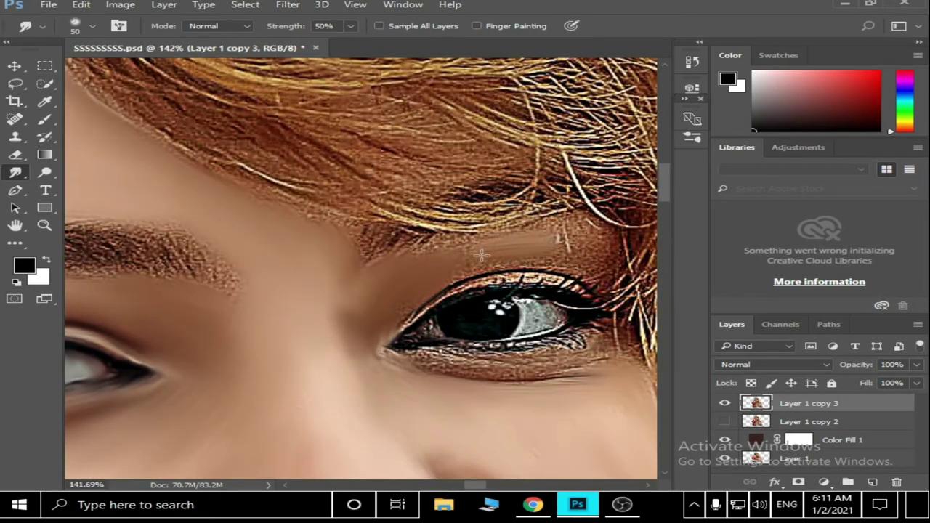
{"action": "left_click_drag", "start_coordinate": [553, 238], "coordinate": [599, 250]}
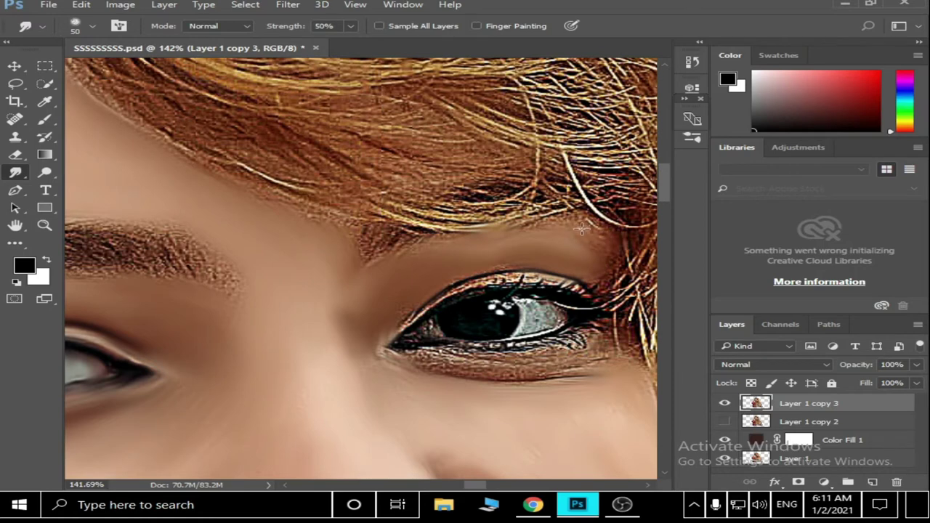
{"action": "scroll", "coordinate": [574, 232], "scroll_direction": "down", "scroll_amount": 5}
{"action": "scroll", "coordinate": [327, 320], "scroll_direction": "up", "scroll_amount": 2}
{"action": "scroll", "coordinate": [327, 325], "scroll_direction": "up", "scroll_amount": 3}
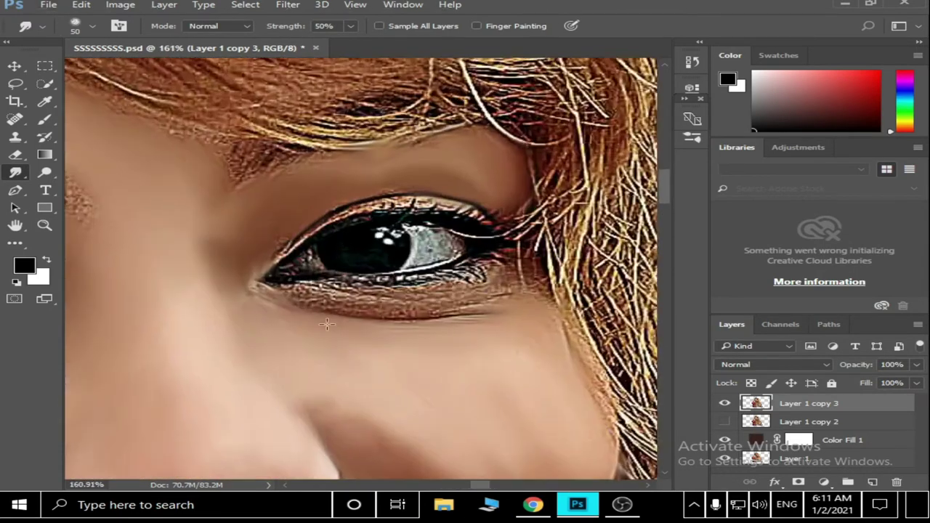
{"action": "scroll", "coordinate": [327, 325], "scroll_direction": "up", "scroll_amount": 2}
{"action": "mouse_move", "coordinate": [305, 287]}
{"action": "left_mouse_down"}
{"action": "mouse_move", "coordinate": [538, 291]}
{"action": "mouse_move", "coordinate": [465, 279]}
{"action": "left_mouse_up"}
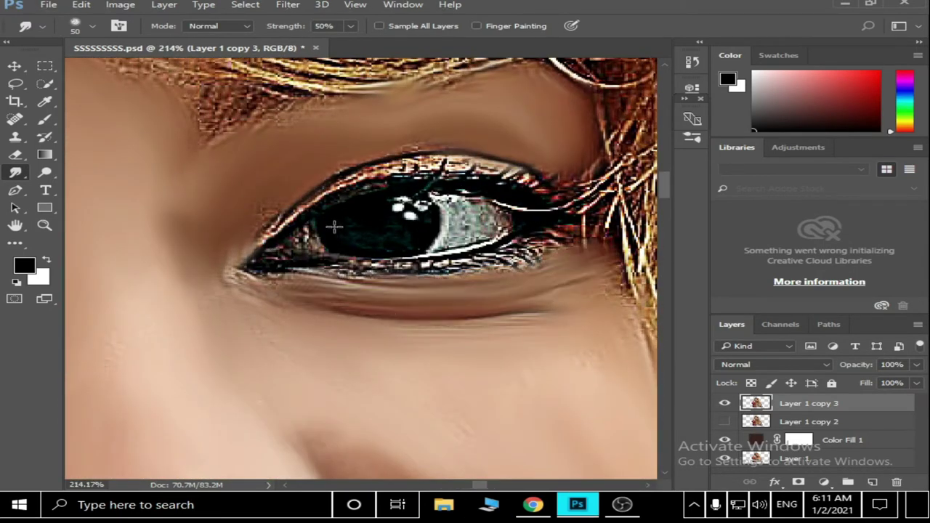
{"action": "mouse_move", "coordinate": [261, 218]}
{"action": "left_mouse_down"}
{"action": "mouse_move", "coordinate": [603, 214]}
{"action": "mouse_move", "coordinate": [327, 276]}
{"action": "left_mouse_up"}
{"action": "left_click_drag", "start_coordinate": [523, 247], "coordinate": [291, 283]}
- Smudge the speckled white of the eye into a smooth, painted surface
{"action": "scroll", "coordinate": [567, 236], "scroll_direction": "down", "scroll_amount": 6}
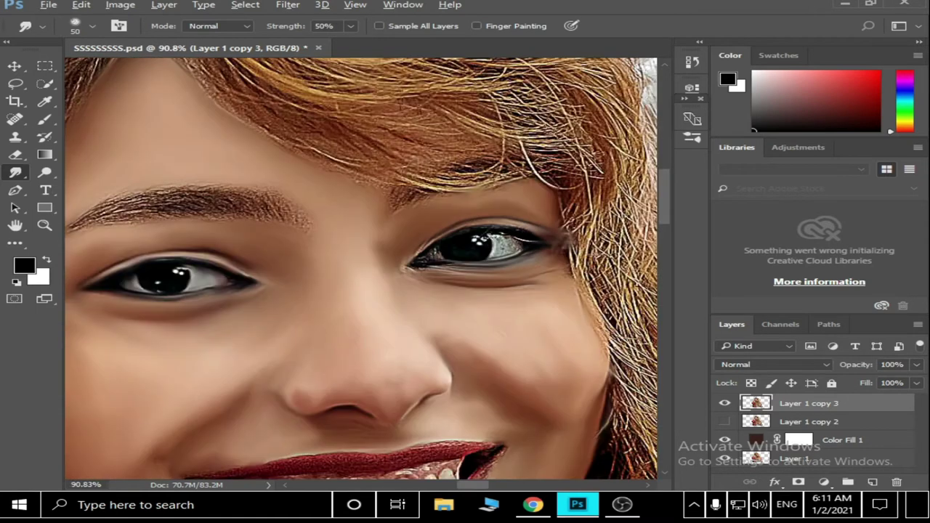
{"action": "scroll", "coordinate": [518, 243], "scroll_direction": "up", "scroll_amount": 7}
{"action": "scroll", "coordinate": [519, 242], "scroll_direction": "down", "scroll_amount": 3}
{"action": "scroll", "coordinate": [436, 247], "scroll_direction": "up", "scroll_amount": 7}
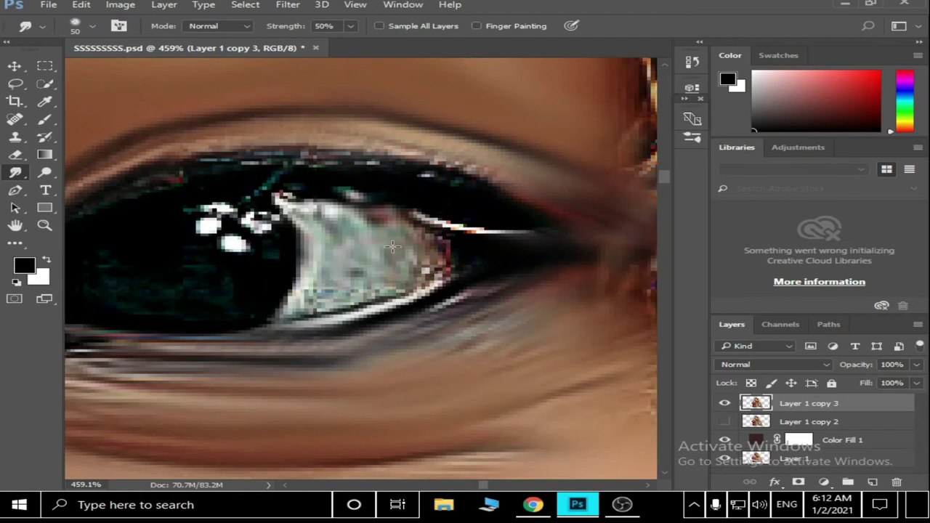
{"action": "left_click_drag", "start_coordinate": [294, 202], "coordinate": [509, 240]}
{"action": "left_click_drag", "start_coordinate": [451, 261], "coordinate": [298, 306]}
{"action": "scroll", "coordinate": [337, 231], "scroll_direction": "up", "scroll_amount": 2}
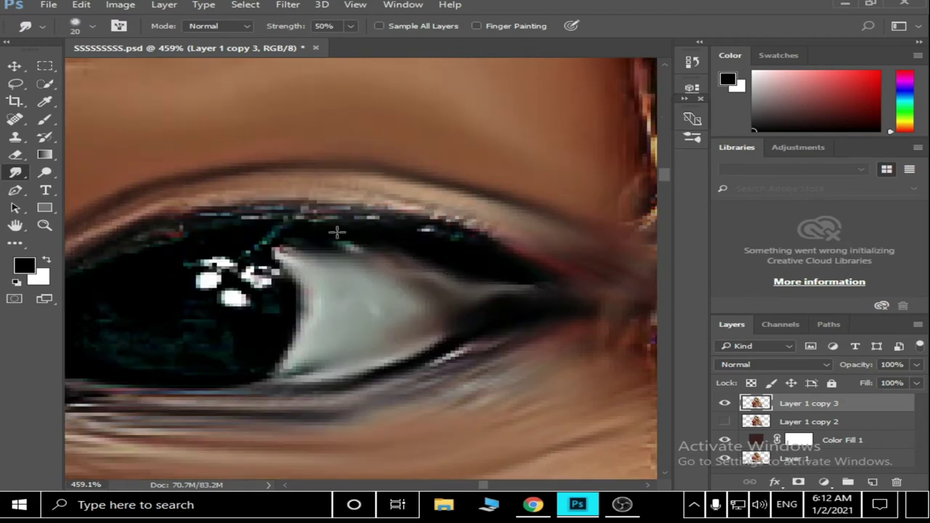
{"action": "scroll", "coordinate": [328, 263], "scroll_direction": "down", "scroll_amount": 2}
{"action": "scroll", "coordinate": [240, 218], "scroll_direction": "up", "scroll_amount": 1}
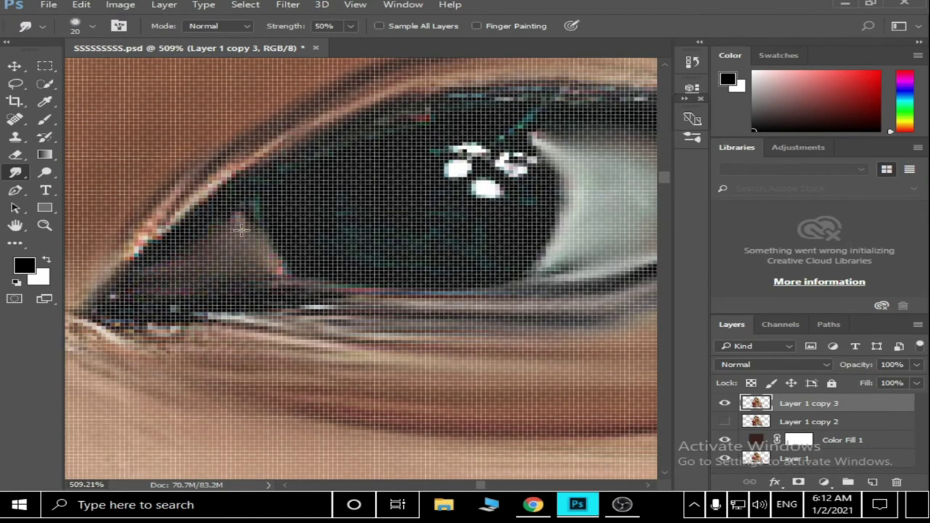
{"action": "scroll", "coordinate": [240, 141], "scroll_direction": "down", "scroll_amount": 3}
{"action": "scroll", "coordinate": [275, 203], "scroll_direction": "up", "scroll_amount": 2}
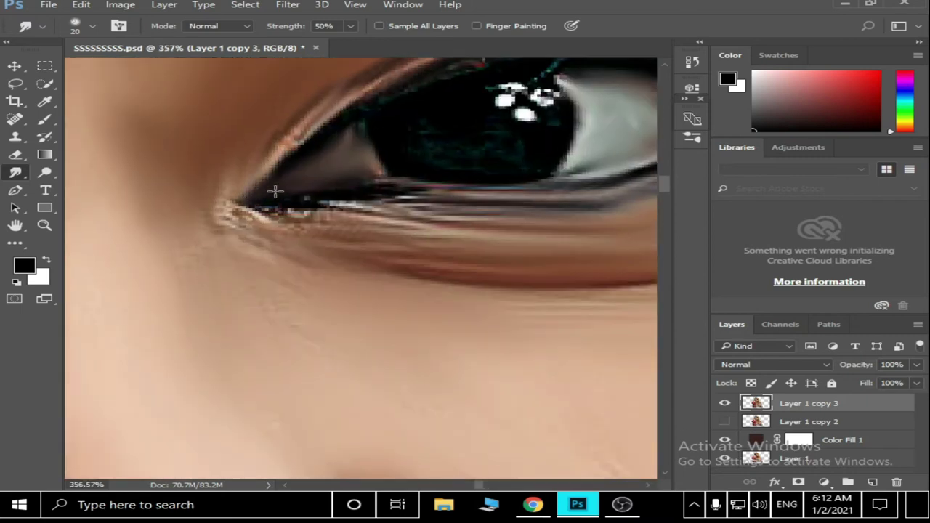
{"action": "scroll", "coordinate": [275, 191], "scroll_direction": "down", "scroll_amount": 5}
{"action": "scroll", "coordinate": [402, 189], "scroll_direction": "up", "scroll_amount": 4}
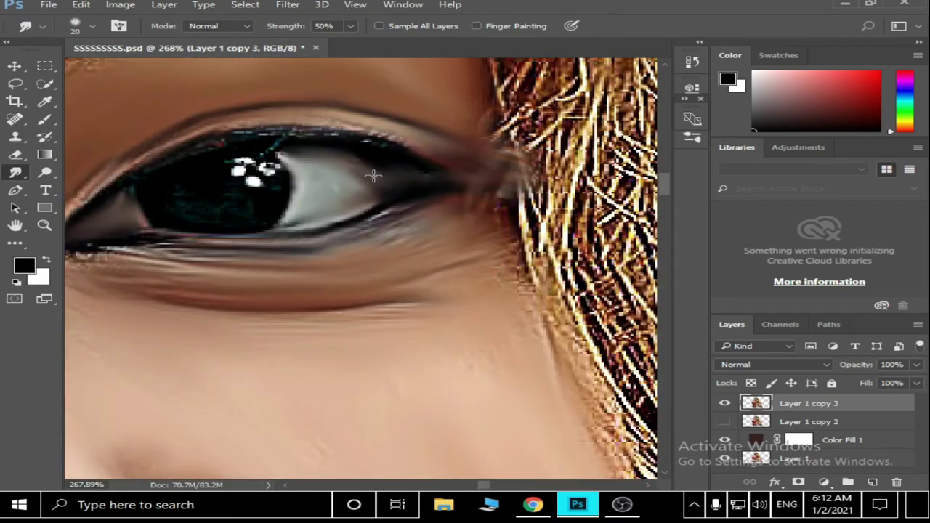
{"action": "scroll", "coordinate": [386, 182], "scroll_direction": "down", "scroll_amount": 2}
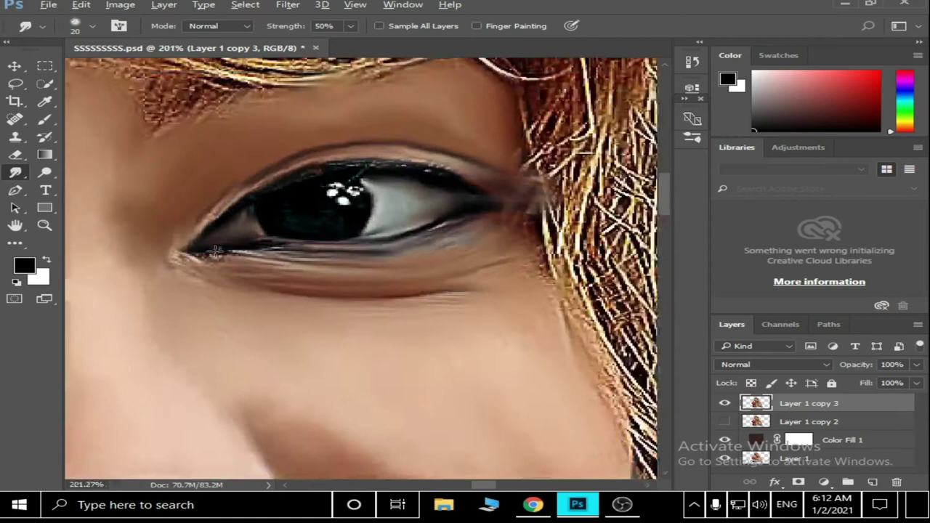
{"action": "scroll", "coordinate": [227, 211], "scroll_direction": "up", "scroll_amount": 3}
{"action": "scroll", "coordinate": [189, 229], "scroll_direction": "down", "scroll_amount": 3}
{"action": "scroll", "coordinate": [322, 290], "scroll_direction": "down", "scroll_amount": 1}
{"action": "scroll", "coordinate": [370, 249], "scroll_direction": "up", "scroll_amount": 1}
{"action": "scroll", "coordinate": [385, 240], "scroll_direction": "up", "scroll_amount": 2}
{"action": "scroll", "coordinate": [386, 282], "scroll_direction": "down", "scroll_amount": 2}
- Soften the hair edge beside the eye and smooth the gums above and between the front teeth
{"action": "left_click_drag", "start_coordinate": [369, 290], "coordinate": [411, 349]}
{"action": "scroll", "coordinate": [290, 255], "scroll_direction": "down", "scroll_amount": 3}
{"action": "scroll", "coordinate": [291, 255], "scroll_direction": "down", "scroll_amount": 2}
{"action": "scroll", "coordinate": [290, 240], "scroll_direction": "up", "scroll_amount": 5}
{"action": "left_click_drag", "start_coordinate": [311, 214], "coordinate": [346, 222]}
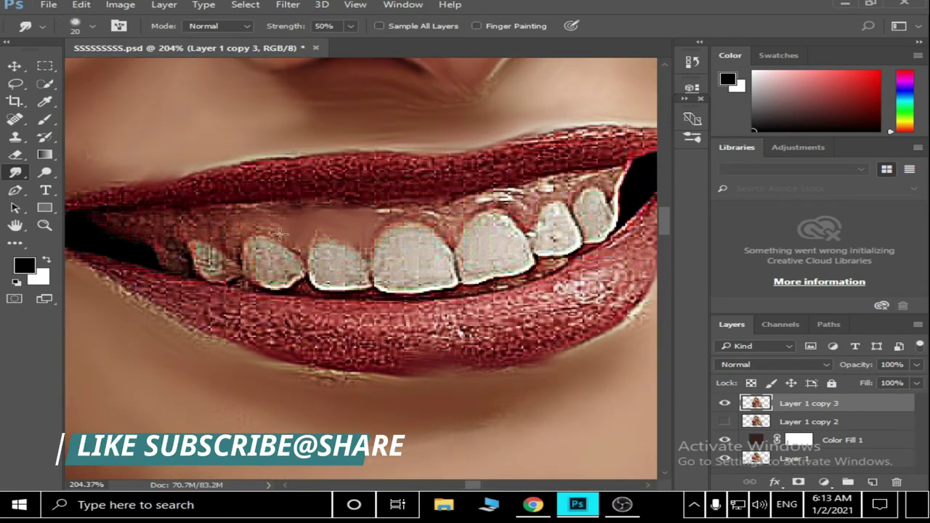
{"action": "left_click_drag", "start_coordinate": [452, 233], "coordinate": [520, 201]}
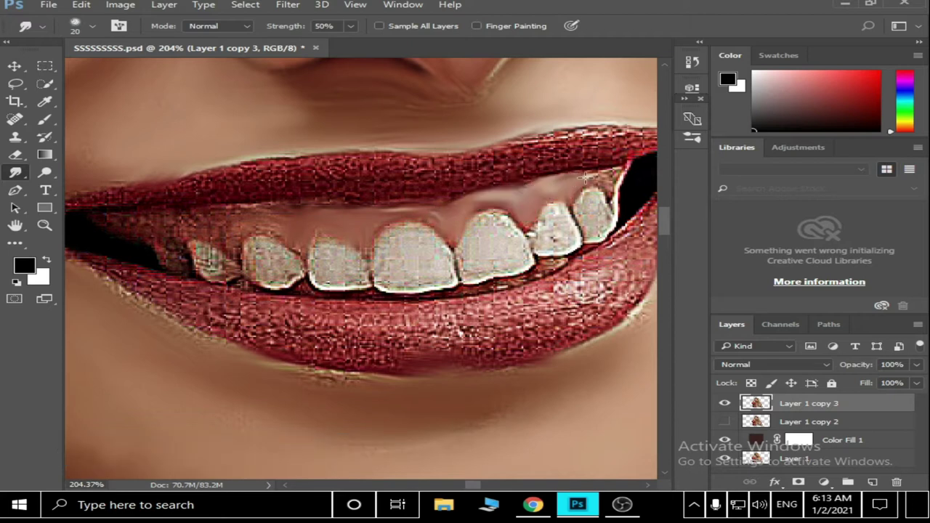
- Zoom into the mouth and smooth the speckled left front tooth
{"action": "scroll", "coordinate": [586, 177], "scroll_direction": "up", "scroll_amount": 3}
{"action": "scroll", "coordinate": [218, 233], "scroll_direction": "down", "scroll_amount": 2}
{"action": "scroll", "coordinate": [206, 226], "scroll_direction": "up", "scroll_amount": 2}
{"action": "scroll", "coordinate": [218, 214], "scroll_direction": "down", "scroll_amount": 1}
{"action": "scroll", "coordinate": [218, 211], "scroll_direction": "down", "scroll_amount": 3}
{"action": "scroll", "coordinate": [140, 188], "scroll_direction": "up", "scroll_amount": 3}
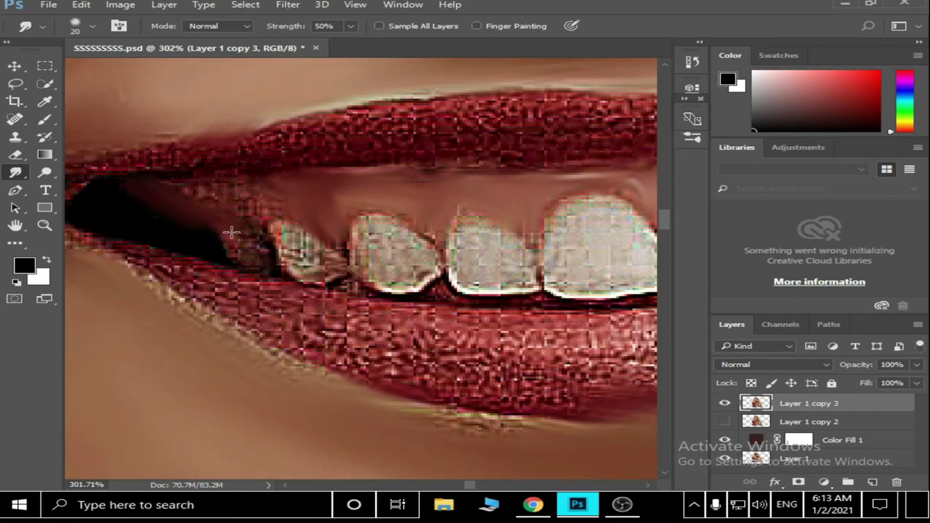
{"action": "scroll", "coordinate": [269, 195], "scroll_direction": "down", "scroll_amount": 3}
{"action": "scroll", "coordinate": [506, 175], "scroll_direction": "up", "scroll_amount": 3}
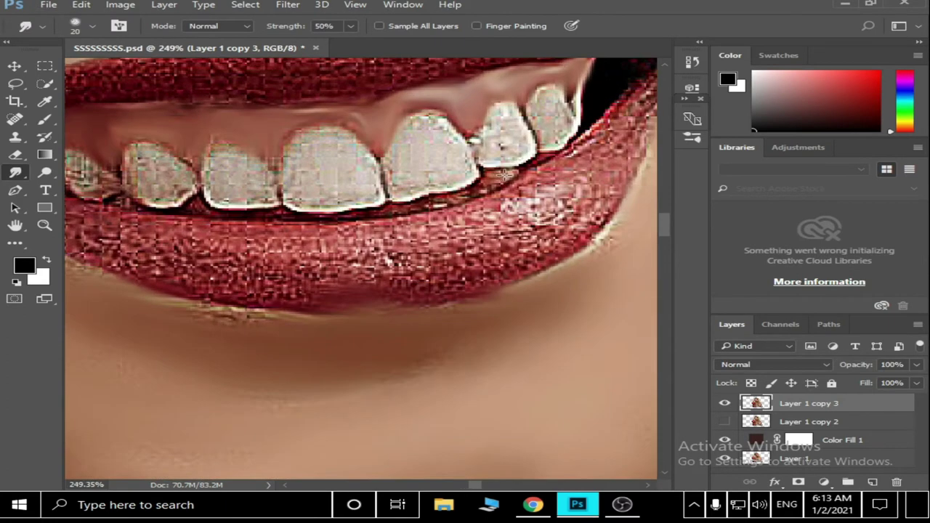
{"action": "scroll", "coordinate": [198, 208], "scroll_direction": "up", "scroll_amount": 1}
{"action": "scroll", "coordinate": [290, 197], "scroll_direction": "down", "scroll_amount": 3}
{"action": "scroll", "coordinate": [388, 181], "scroll_direction": "up", "scroll_amount": 3}
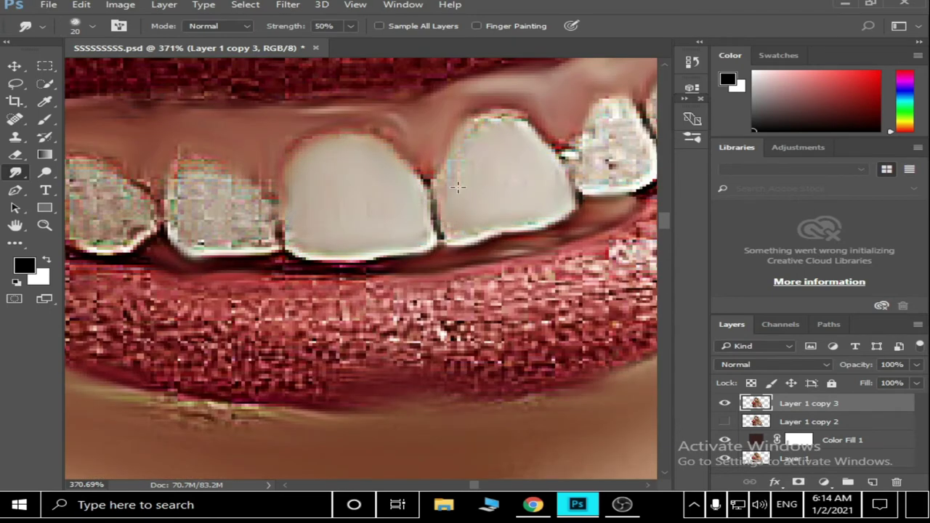
{"action": "scroll", "coordinate": [457, 187], "scroll_direction": "down", "scroll_amount": 3}
{"action": "scroll", "coordinate": [291, 174], "scroll_direction": "up", "scroll_amount": 3}
{"action": "mouse_move", "coordinate": [229, 192]}
{"action": "left_mouse_down"}
{"action": "mouse_move", "coordinate": [198, 208]}
{"action": "mouse_move", "coordinate": [233, 213]}
{"action": "left_mouse_up"}
- Smooth the speckled tooth on the right into a clean surface
{"action": "scroll", "coordinate": [223, 184], "scroll_direction": "down", "scroll_amount": 3}
{"action": "scroll", "coordinate": [218, 189], "scroll_direction": "up", "scroll_amount": 3}
{"action": "scroll", "coordinate": [223, 197], "scroll_direction": "down", "scroll_amount": 3}
{"action": "scroll", "coordinate": [436, 181], "scroll_direction": "up", "scroll_amount": 2}
{"action": "scroll", "coordinate": [436, 182], "scroll_direction": "down", "scroll_amount": 2}
{"action": "scroll", "coordinate": [551, 142], "scroll_direction": "up", "scroll_amount": 5}
{"action": "left_click_drag", "start_coordinate": [551, 142], "coordinate": [506, 216]}
{"action": "scroll", "coordinate": [507, 216], "scroll_direction": "down", "scroll_amount": 2}
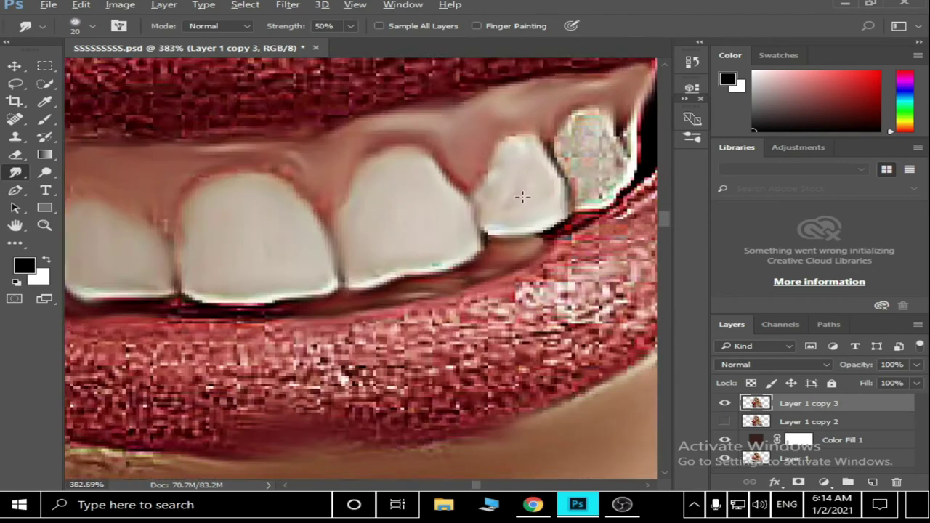
{"action": "scroll", "coordinate": [508, 211], "scroll_direction": "down", "scroll_amount": 2}
{"action": "scroll", "coordinate": [567, 194], "scroll_direction": "up", "scroll_amount": 3}
{"action": "left_click_drag", "start_coordinate": [566, 194], "coordinate": [603, 233]}
{"action": "scroll", "coordinate": [610, 174], "scroll_direction": "down", "scroll_amount": 4}
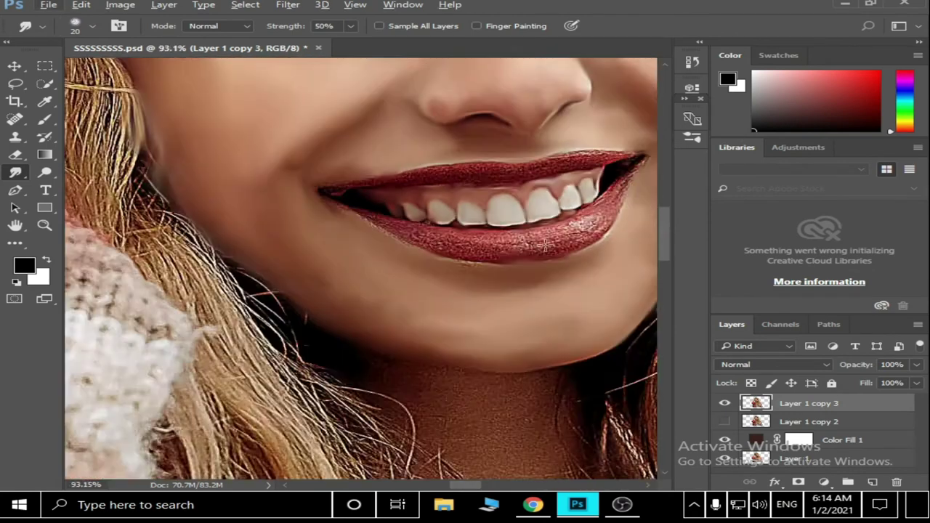
{"action": "scroll", "coordinate": [364, 290], "scroll_direction": "up", "scroll_amount": 5}
- Smear the forehead fringe into soft painterly strokes
{"action": "left_click_drag", "start_coordinate": [407, 305], "coordinate": [611, 349]}
{"action": "left_click_drag", "start_coordinate": [392, 218], "coordinate": [625, 312]}
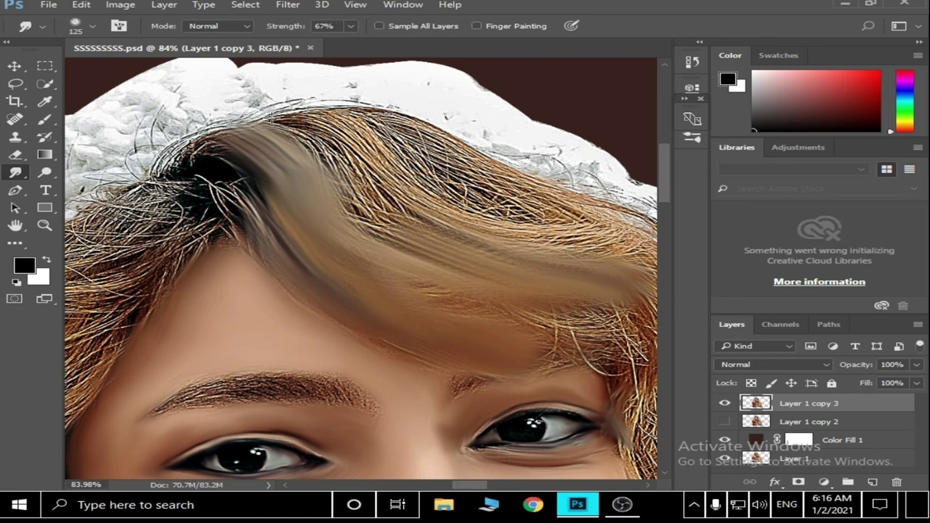
{"action": "left_click_drag", "start_coordinate": [269, 116], "coordinate": [480, 240]}
{"action": "left_click_drag", "start_coordinate": [407, 124], "coordinate": [639, 255]}
- Soften the hair on the right of the face into painted strokes
{"action": "left_click_drag", "start_coordinate": [342, 192], "coordinate": [425, 261]}
{"action": "left_click_drag", "start_coordinate": [501, 233], "coordinate": [625, 312]}
{"action": "left_click_drag", "start_coordinate": [524, 254], "coordinate": [639, 407]}
{"action": "scroll", "coordinate": [618, 349], "scroll_direction": "down", "scroll_amount": 2}
{"action": "scroll", "coordinate": [618, 351], "scroll_direction": "up", "scroll_amount": 2}
{"action": "left_click_drag", "start_coordinate": [559, 218], "coordinate": [640, 341]}
{"action": "left_click_drag", "start_coordinate": [509, 124], "coordinate": [611, 239]}
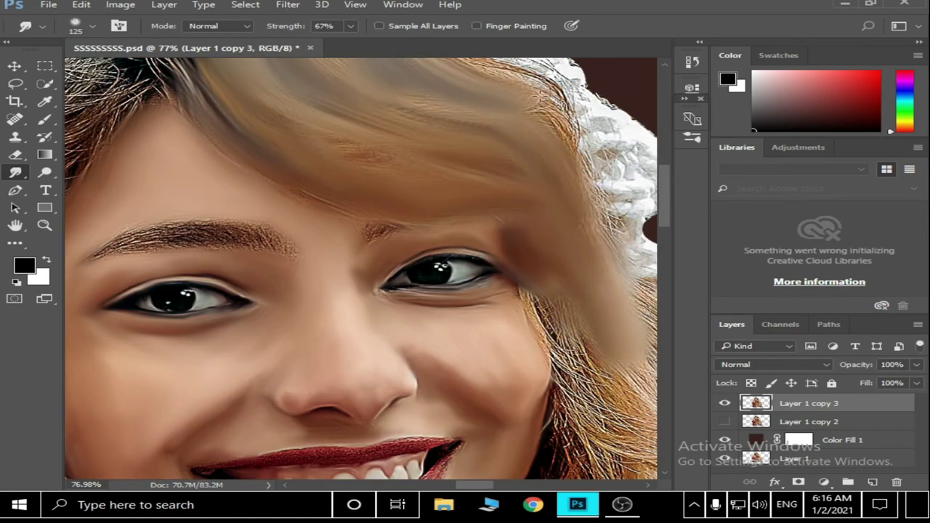
{"action": "left_click_drag", "start_coordinate": [531, 80], "coordinate": [647, 306]}
{"action": "scroll", "coordinate": [611, 313], "scroll_direction": "down", "scroll_amount": 2}
{"action": "left_click_drag", "start_coordinate": [509, 189], "coordinate": [610, 312]}
{"action": "scroll", "coordinate": [610, 313], "scroll_direction": "down", "scroll_amount": 5}
{"action": "scroll", "coordinate": [611, 313], "scroll_direction": "up", "scroll_amount": 1}
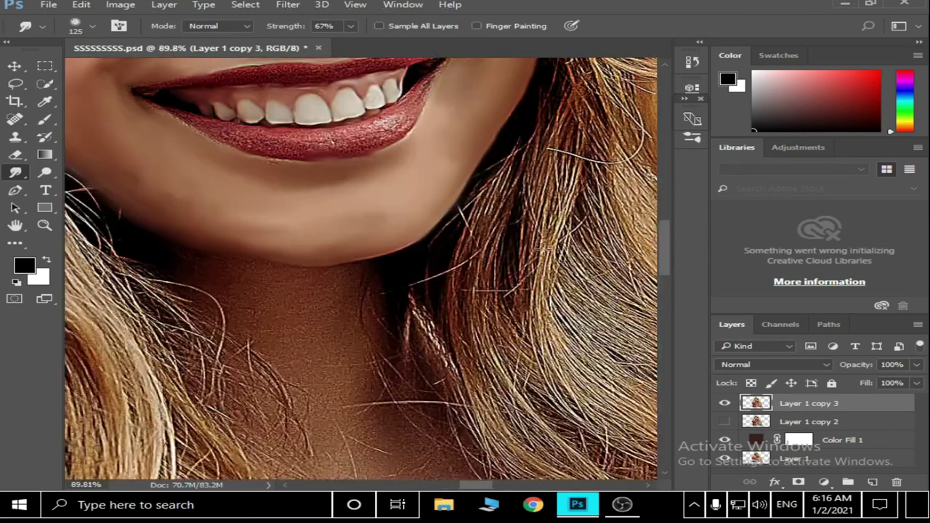
{"action": "scroll", "coordinate": [611, 312], "scroll_direction": "up", "scroll_amount": 2}
- Smudge the right-side hair beside the jaw downward
{"action": "left_click_drag", "start_coordinate": [574, 145], "coordinate": [632, 276]}
{"action": "left_click_drag", "start_coordinate": [589, 175], "coordinate": [574, 393]}
{"action": "left_click_drag", "start_coordinate": [567, 298], "coordinate": [538, 429]}
{"action": "scroll", "coordinate": [525, 280], "scroll_direction": "down", "scroll_amount": 2}
{"action": "mouse_move", "coordinate": [523, 269]}
{"action": "left_mouse_down"}
{"action": "mouse_move", "coordinate": [472, 436]}
{"action": "mouse_move", "coordinate": [436, 436]}
{"action": "left_mouse_up"}
{"action": "scroll", "coordinate": [509, 291], "scroll_direction": "down", "scroll_amount": 2}
{"action": "scroll", "coordinate": [465, 310], "scroll_direction": "down", "scroll_amount": 2}
{"action": "scroll", "coordinate": [464, 310], "scroll_direction": "down", "scroll_amount": 5}
{"action": "scroll", "coordinate": [458, 218], "scroll_direction": "down", "scroll_amount": 1}
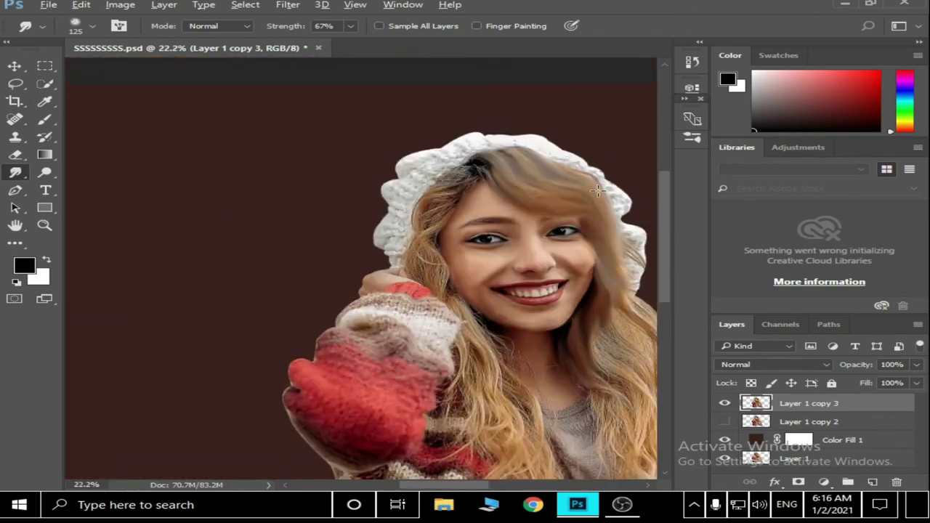
{"action": "scroll", "coordinate": [454, 138], "scroll_direction": "up", "scroll_amount": 4}
{"action": "scroll", "coordinate": [363, 218], "scroll_direction": "right", "scroll_amount": 5}
{"action": "scroll", "coordinate": [459, 217], "scroll_direction": "down", "scroll_amount": 3}
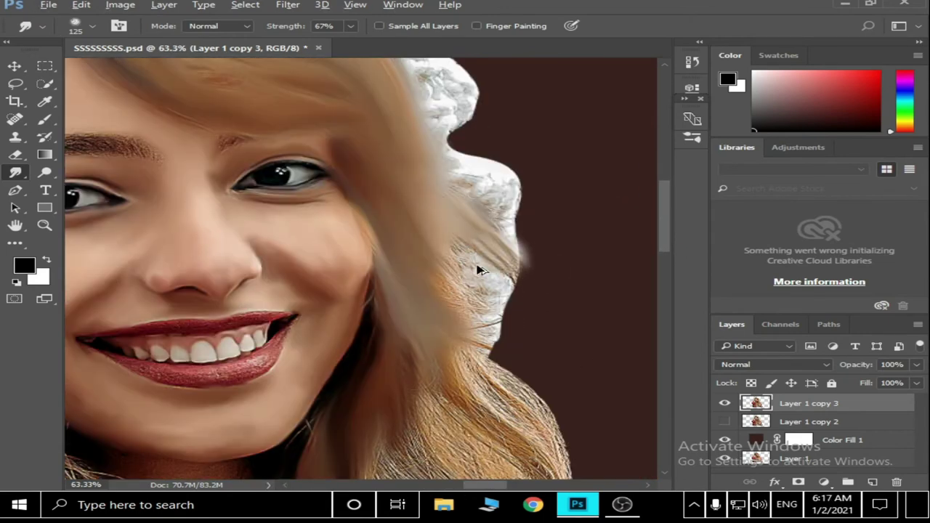
{"action": "scroll", "coordinate": [446, 266], "scroll_direction": "down", "scroll_amount": 2}
- Sweep the long hair strands downward toward the sweater
{"action": "left_click_drag", "start_coordinate": [508, 298], "coordinate": [552, 436]}
{"action": "scroll", "coordinate": [508, 291], "scroll_direction": "down", "scroll_amount": 2}
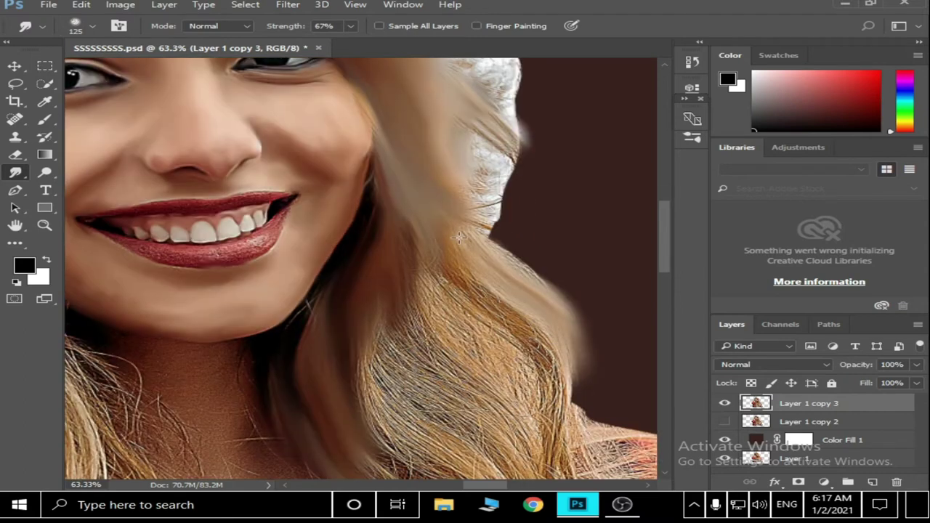
{"action": "left_click_drag", "start_coordinate": [560, 298], "coordinate": [538, 364]}
{"action": "scroll", "coordinate": [499, 211], "scroll_direction": "down", "scroll_amount": 2}
{"action": "left_click_drag", "start_coordinate": [567, 232], "coordinate": [553, 323]}
{"action": "scroll", "coordinate": [553, 323], "scroll_direction": "down", "scroll_amount": 2}
{"action": "left_click_drag", "start_coordinate": [508, 131], "coordinate": [443, 192]}
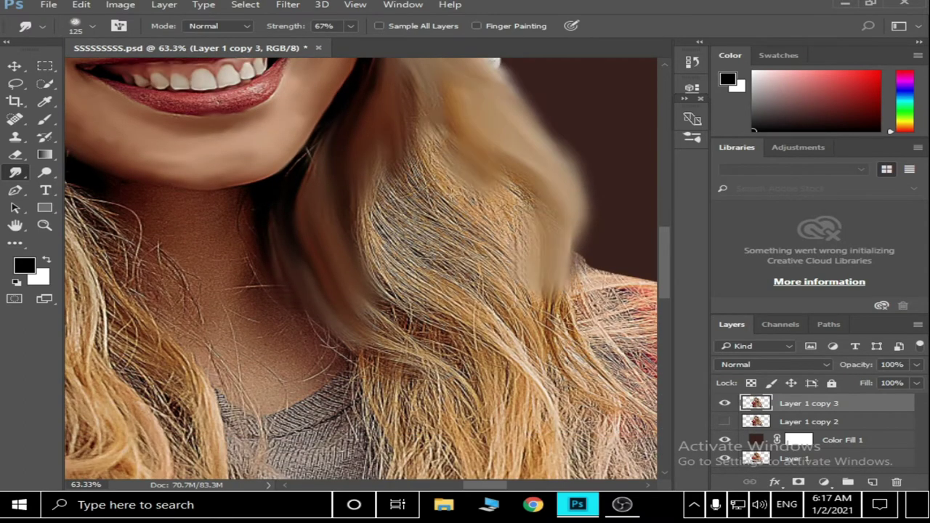
{"action": "scroll", "coordinate": [465, 189], "scroll_direction": "down", "scroll_amount": 2}
{"action": "mouse_move", "coordinate": [524, 94]}
{"action": "left_mouse_down"}
{"action": "mouse_move", "coordinate": [452, 236]}
{"action": "mouse_move", "coordinate": [436, 320]}
{"action": "left_mouse_up"}
{"action": "scroll", "coordinate": [436, 320], "scroll_direction": "down", "scroll_amount": 1}
{"action": "left_click_drag", "start_coordinate": [421, 189], "coordinate": [378, 320]}
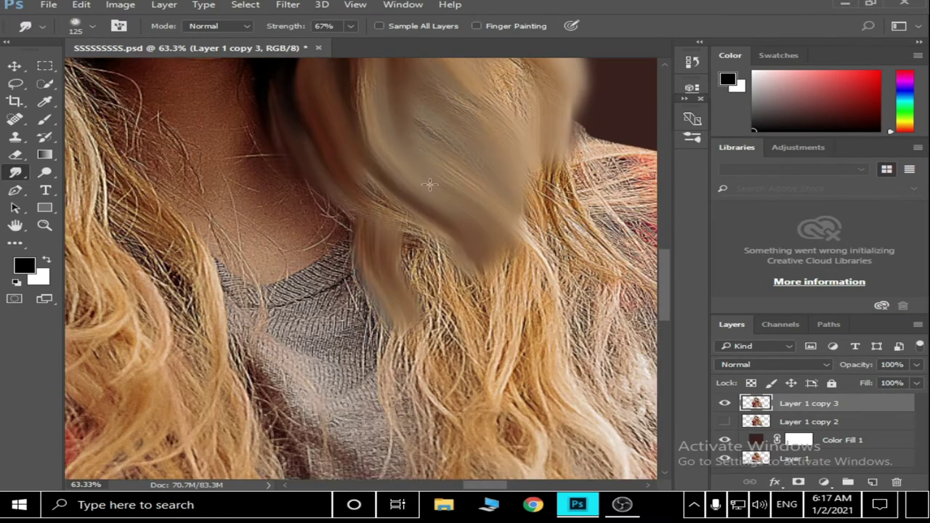
{"action": "scroll", "coordinate": [426, 186], "scroll_direction": "down", "scroll_amount": 1}
{"action": "scroll", "coordinate": [436, 218], "scroll_direction": "down", "scroll_amount": 1}
{"action": "left_click_drag", "start_coordinate": [502, 181], "coordinate": [450, 291]}
- Pull the right-side and central hair strands down over the red and grey sweater
{"action": "left_click_drag", "start_coordinate": [402, 227], "coordinate": [436, 363]}
{"action": "scroll", "coordinate": [402, 228], "scroll_direction": "down", "scroll_amount": 2}
{"action": "scroll", "coordinate": [436, 255], "scroll_direction": "up", "scroll_amount": 1}
{"action": "left_click_drag", "start_coordinate": [538, 138], "coordinate": [545, 196]}
{"action": "scroll", "coordinate": [545, 195], "scroll_direction": "down", "scroll_amount": 1}
{"action": "scroll", "coordinate": [523, 211], "scroll_direction": "up", "scroll_amount": 1}
{"action": "left_click_drag", "start_coordinate": [509, 138], "coordinate": [499, 231]}
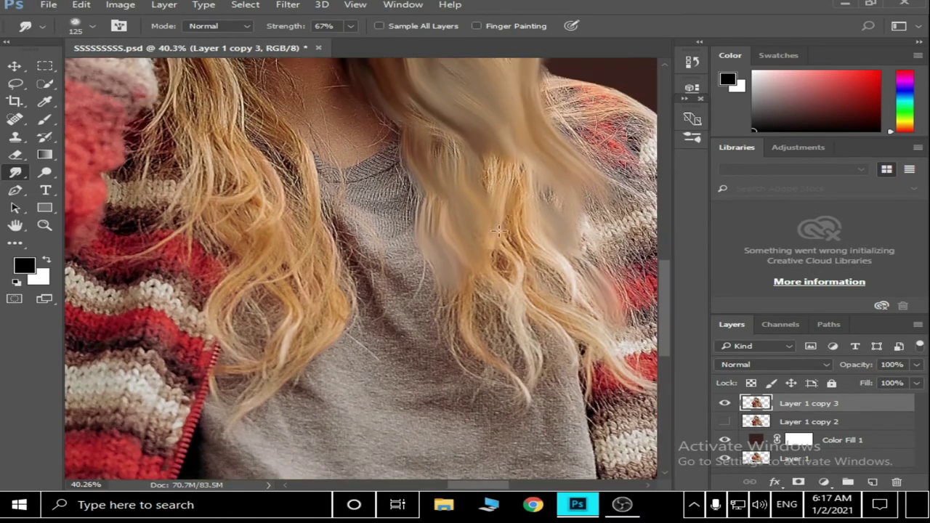
{"action": "scroll", "coordinate": [486, 192], "scroll_direction": "down", "scroll_amount": 2}
{"action": "scroll", "coordinate": [486, 186], "scroll_direction": "down", "scroll_amount": 1}
{"action": "left_click_drag", "start_coordinate": [530, 276], "coordinate": [487, 179]}
{"action": "left_click_drag", "start_coordinate": [569, 238], "coordinate": [625, 291]}
{"action": "left_click_drag", "start_coordinate": [466, 190], "coordinate": [534, 331]}
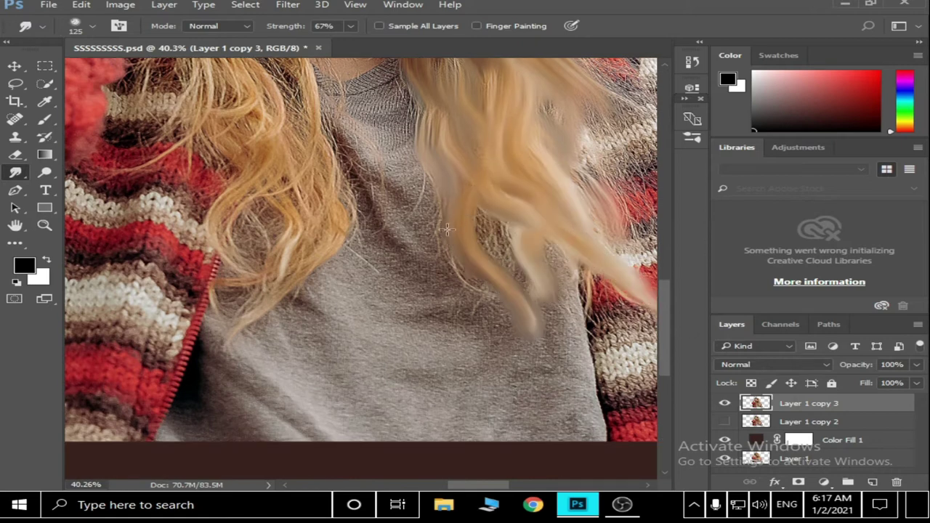
{"action": "scroll", "coordinate": [516, 297], "scroll_direction": "down", "scroll_amount": 5}
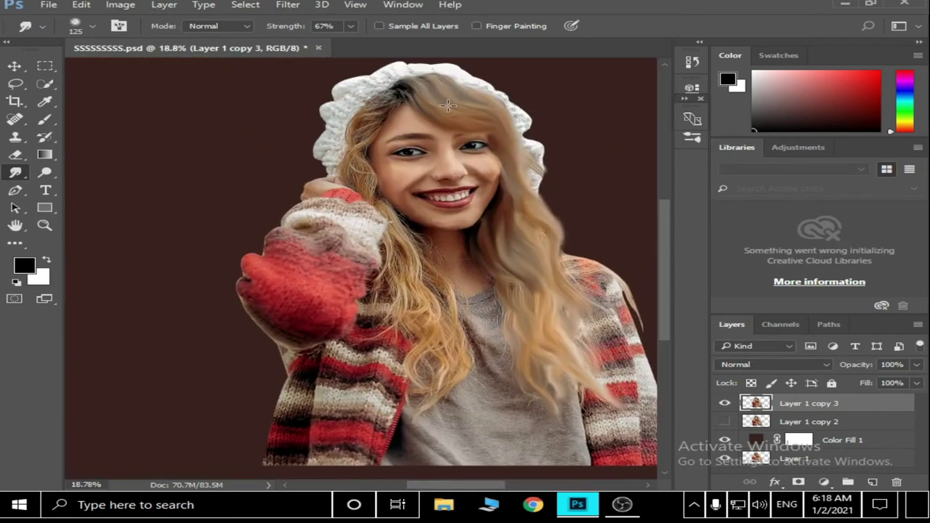
{"action": "scroll", "coordinate": [374, 174], "scroll_direction": "up", "scroll_amount": 5}
{"action": "scroll", "coordinate": [376, 179], "scroll_direction": "down", "scroll_amount": 2}
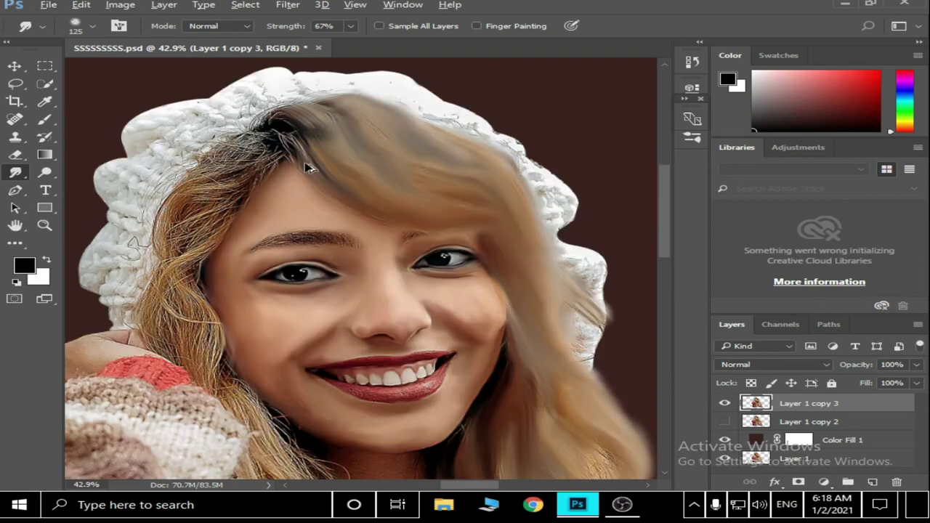
- Blend the brown hair down over the lighter strands of the left fringe
{"action": "left_click_drag", "start_coordinate": [217, 169], "coordinate": [215, 206]}
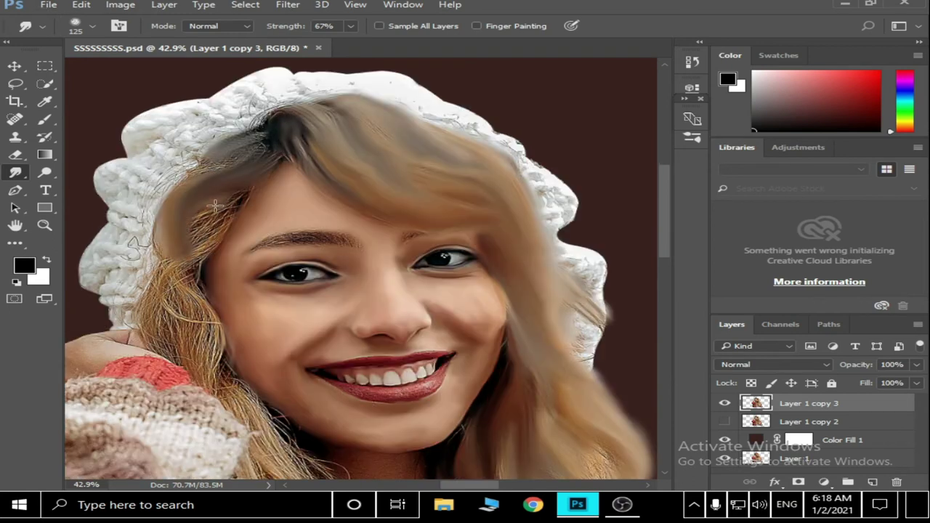
{"action": "left_click_drag", "start_coordinate": [205, 240], "coordinate": [228, 229]}
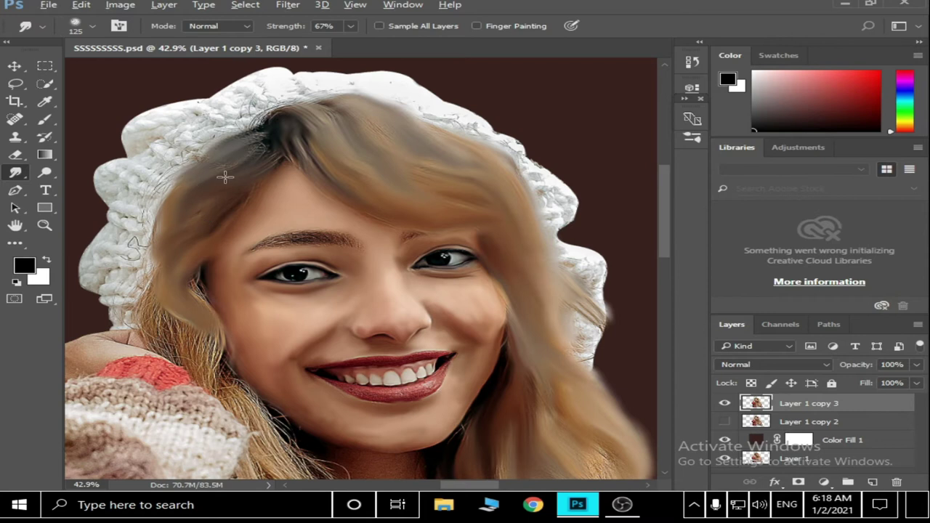
{"action": "scroll", "coordinate": [225, 176], "scroll_direction": "up", "scroll_amount": 1, "text": "alt"}
{"action": "scroll", "coordinate": [276, 291], "scroll_direction": "down", "scroll_amount": 4}
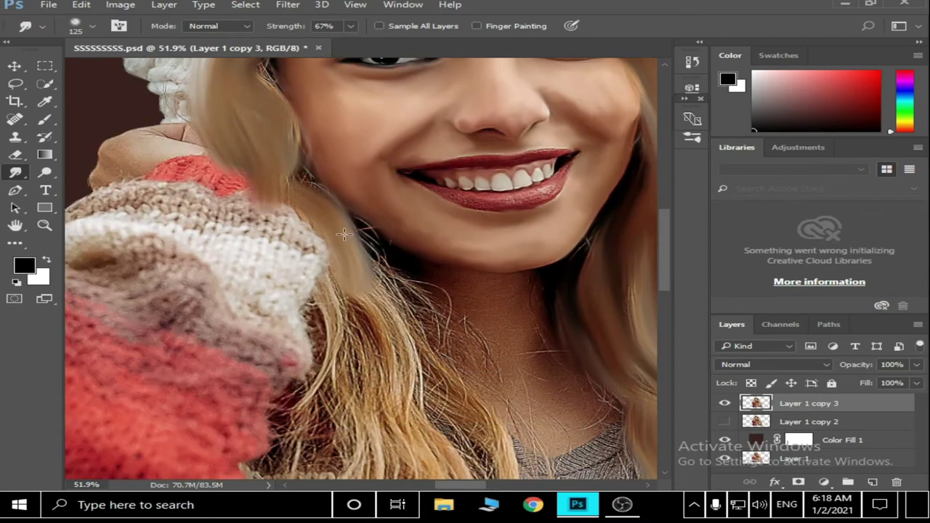
{"action": "scroll", "coordinate": [344, 234], "scroll_direction": "down", "scroll_amount": 5}
- Smudge the central hair strands downward into long painterly strokes
{"action": "left_click_drag", "start_coordinate": [357, 219], "coordinate": [436, 341]}
{"action": "left_click_drag", "start_coordinate": [407, 210], "coordinate": [467, 331]}
{"action": "scroll", "coordinate": [465, 327], "scroll_direction": "down", "scroll_amount": 3}
{"action": "left_click_drag", "start_coordinate": [327, 133], "coordinate": [393, 330]}
{"action": "left_click_drag", "start_coordinate": [348, 218], "coordinate": [399, 298]}
{"action": "scroll", "coordinate": [378, 255], "scroll_direction": "down", "scroll_amount": 2}
{"action": "left_click_drag", "start_coordinate": [407, 153], "coordinate": [509, 298]}
{"action": "left_click_drag", "start_coordinate": [487, 174], "coordinate": [538, 305]}
{"action": "scroll", "coordinate": [431, 179], "scroll_direction": "down", "scroll_amount": 2}
{"action": "left_click_drag", "start_coordinate": [430, 179], "coordinate": [472, 327]}
{"action": "scroll", "coordinate": [451, 291], "scroll_direction": "down", "scroll_amount": 2}
{"action": "left_click_drag", "start_coordinate": [407, 218], "coordinate": [450, 334]}
{"action": "left_click_drag", "start_coordinate": [473, 225], "coordinate": [516, 349]}
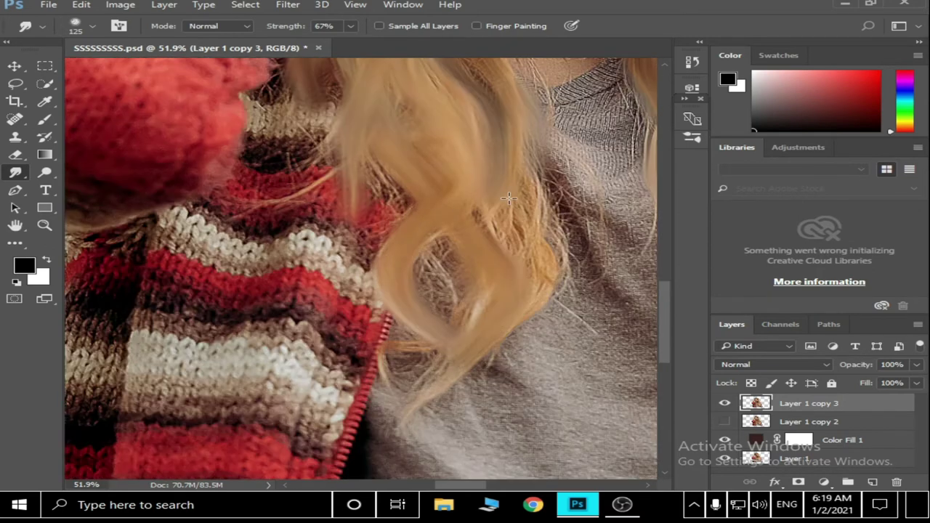
- Smooth the remaining blonde strands beside the sweater
{"action": "left_click_drag", "start_coordinate": [531, 157], "coordinate": [522, 213]}
{"action": "left_click_drag", "start_coordinate": [531, 251], "coordinate": [450, 349]}
{"action": "left_click_drag", "start_coordinate": [465, 254], "coordinate": [392, 407]}
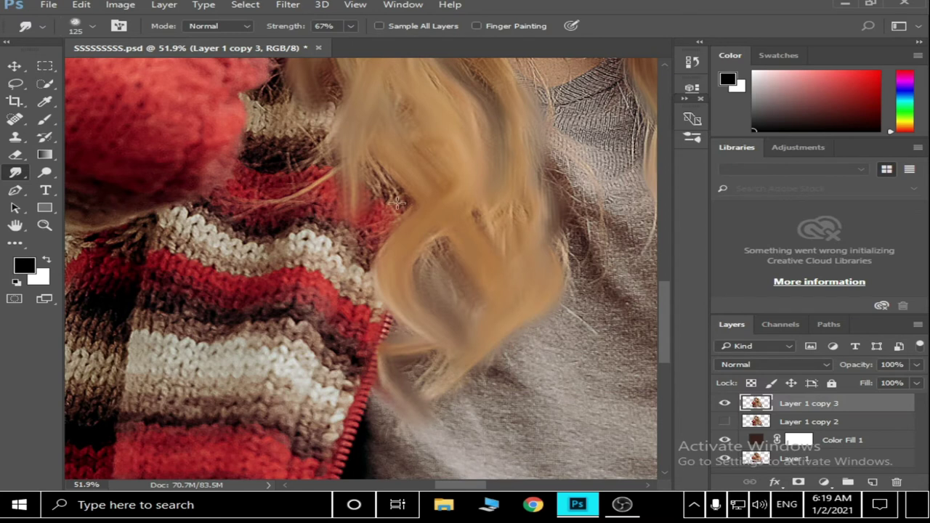
{"action": "scroll", "coordinate": [407, 211], "scroll_direction": "down", "scroll_amount": 3}
{"action": "scroll", "coordinate": [412, 218], "scroll_direction": "up", "scroll_amount": 3}
{"action": "scroll", "coordinate": [412, 217], "scroll_direction": "down", "scroll_amount": 3}
{"action": "scroll", "coordinate": [400, 249], "scroll_direction": "up", "scroll_amount": 2}
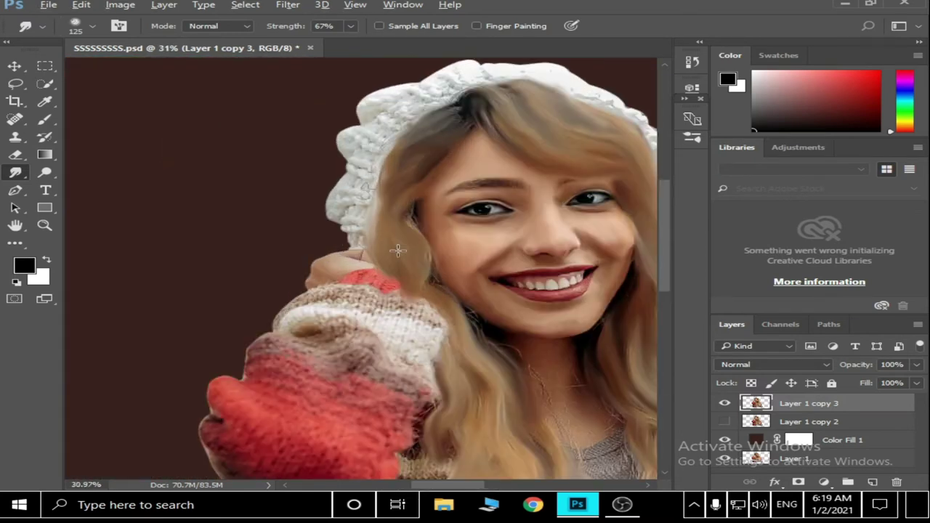
{"action": "scroll", "coordinate": [405, 194], "scroll_direction": "up", "scroll_amount": 1}
{"action": "scroll", "coordinate": [495, 335], "scroll_direction": "up", "scroll_amount": 2}
{"action": "scroll", "coordinate": [615, 364], "scroll_direction": "down", "scroll_amount": 2}
- Smooth the grainy neck texture and stray hairs with the Smudge tool
{"action": "scroll", "coordinate": [587, 322], "scroll_direction": "down", "scroll_amount": 1}
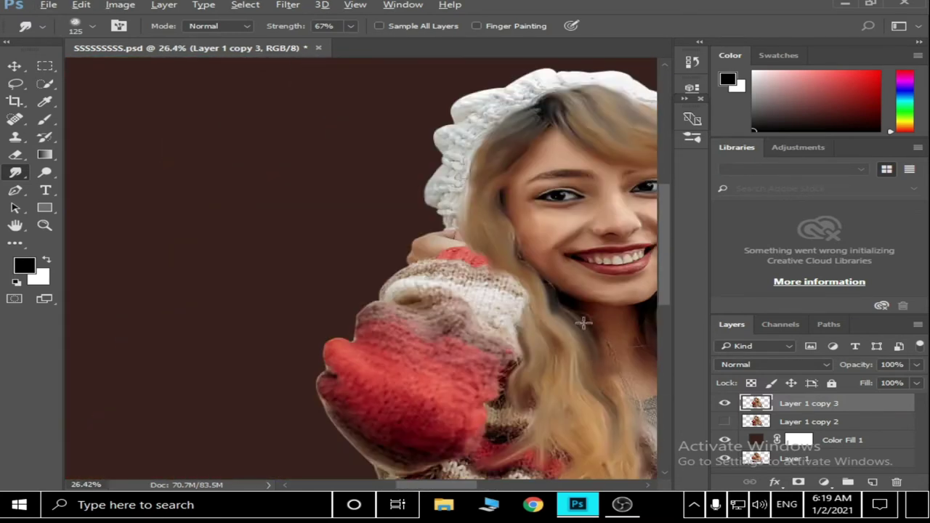
{"action": "scroll", "coordinate": [553, 436], "scroll_direction": "down", "scroll_amount": 2}
{"action": "scroll", "coordinate": [436, 370], "scroll_direction": "up", "scroll_amount": 4}
{"action": "scroll", "coordinate": [380, 245], "scroll_direction": "up", "scroll_amount": 3}
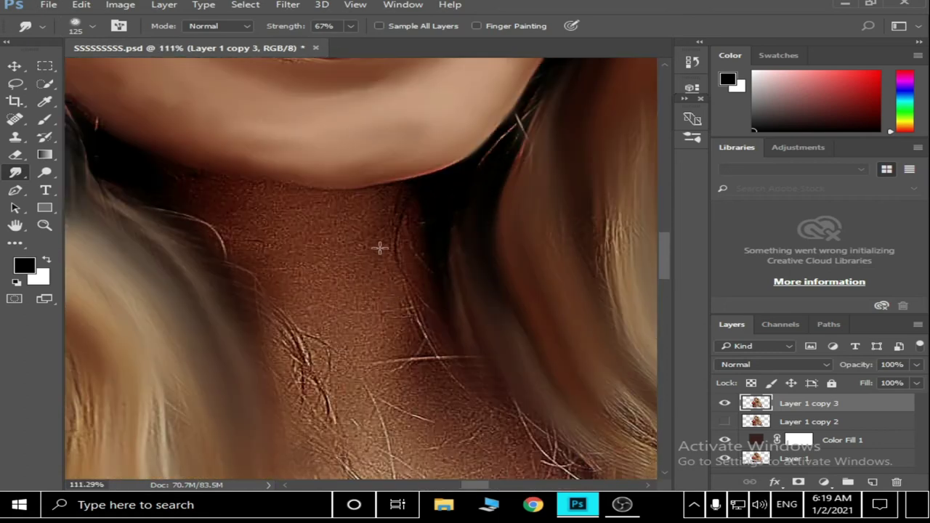
{"action": "left_click_drag", "start_coordinate": [418, 377], "coordinate": [431, 305]}
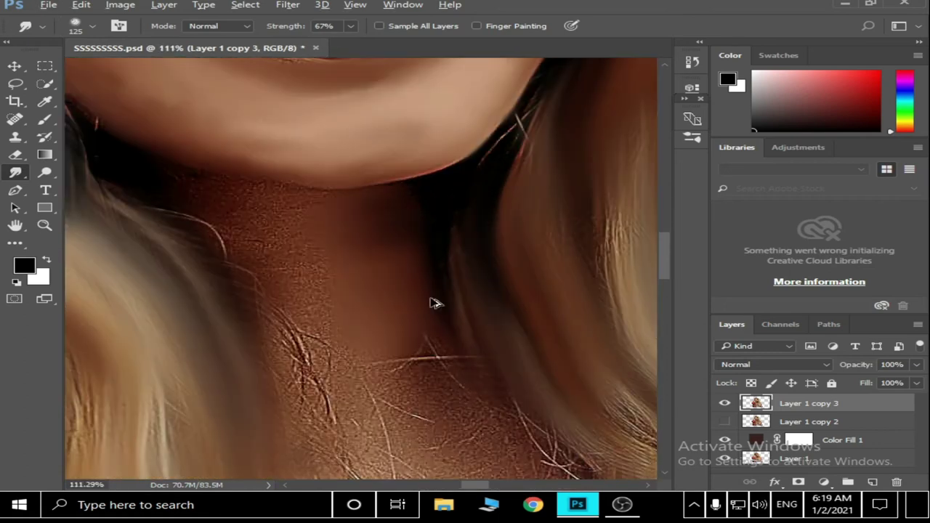
{"action": "left_click_drag", "start_coordinate": [349, 26], "coordinate": [328, 45]}
{"action": "mouse_move", "coordinate": [303, 218]}
{"action": "left_mouse_down"}
{"action": "mouse_move", "coordinate": [322, 228]}
{"action": "mouse_move", "coordinate": [313, 363]}
{"action": "mouse_move", "coordinate": [470, 435]}
{"action": "left_mouse_up"}
- Smudge the eyebrow into soft strokes at 43% strength on Layer 1 copy 3
{"action": "scroll", "coordinate": [470, 434], "scroll_direction": "down", "scroll_amount": 2}
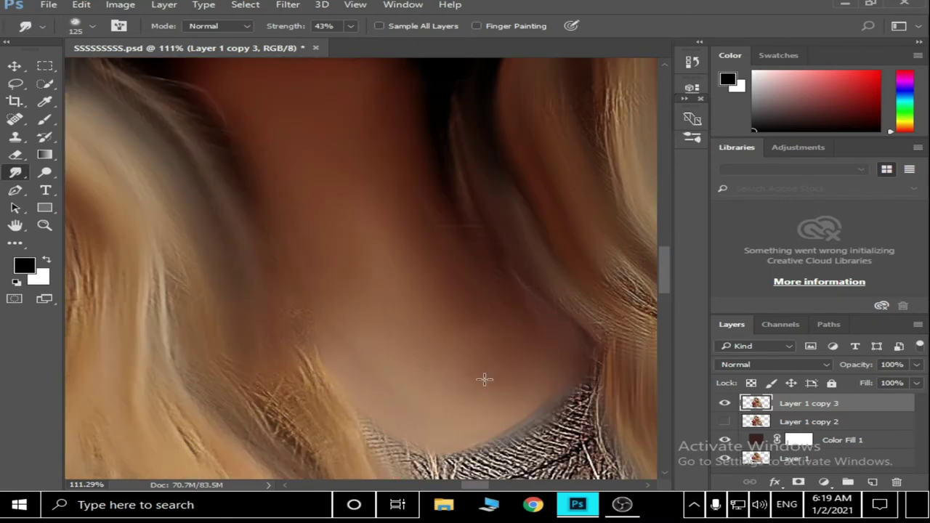
{"action": "scroll", "coordinate": [307, 356], "scroll_direction": "down", "scroll_amount": 2}
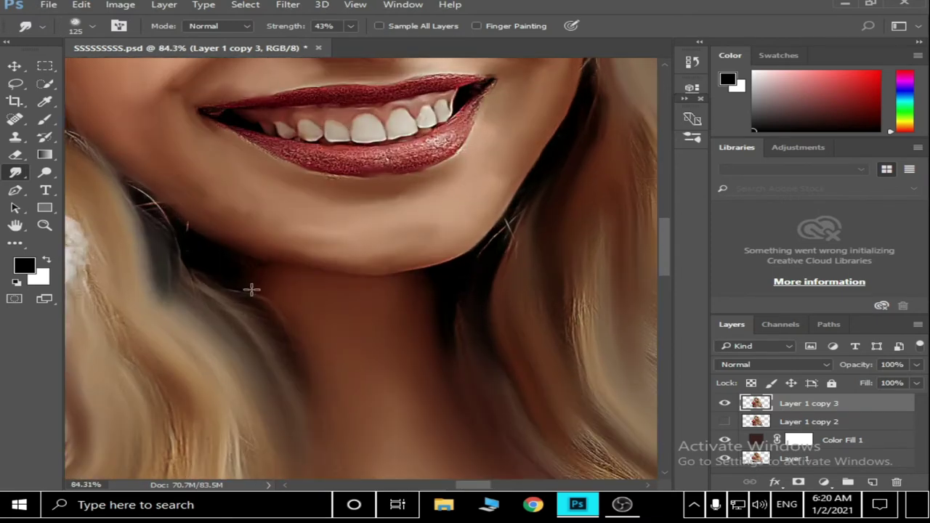
{"action": "scroll", "coordinate": [491, 255], "scroll_direction": "down", "scroll_amount": 5}
{"action": "scroll", "coordinate": [214, 259], "scroll_direction": "up", "scroll_amount": 3}
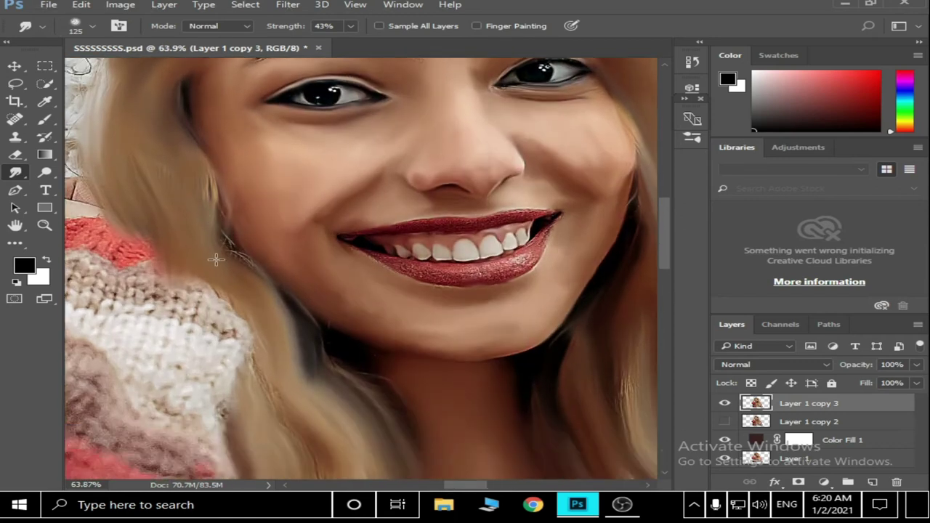
{"action": "scroll", "coordinate": [197, 177], "scroll_direction": "up", "scroll_amount": 4}
{"action": "scroll", "coordinate": [528, 187], "scroll_direction": "down", "scroll_amount": 8}
{"action": "scroll", "coordinate": [528, 188], "scroll_direction": "up", "scroll_amount": 2}
{"action": "scroll", "coordinate": [456, 226], "scroll_direction": "up", "scroll_amount": 8}
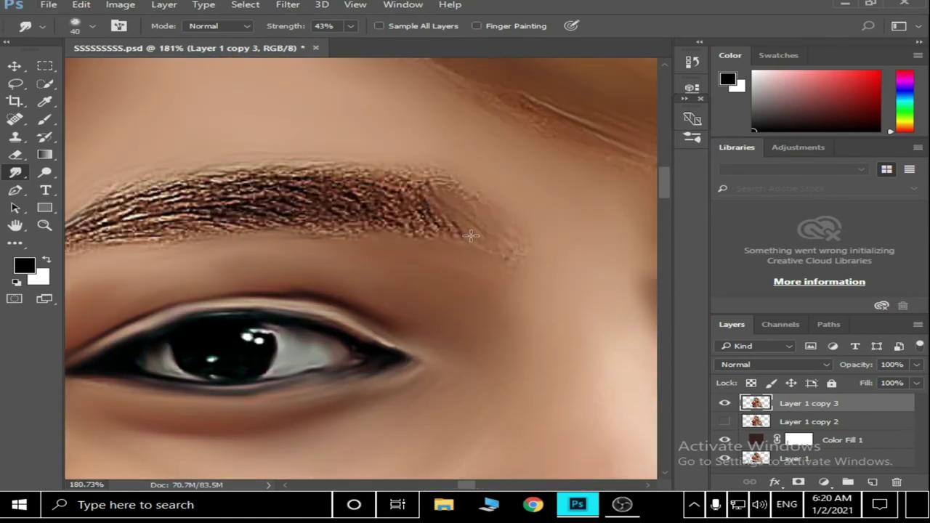
{"action": "mouse_move", "coordinate": [388, 222]}
{"action": "left_mouse_down"}
{"action": "mouse_move", "coordinate": [187, 234]}
{"action": "mouse_move", "coordinate": [213, 186]}
{"action": "mouse_move", "coordinate": [264, 231]}
{"action": "left_mouse_up"}
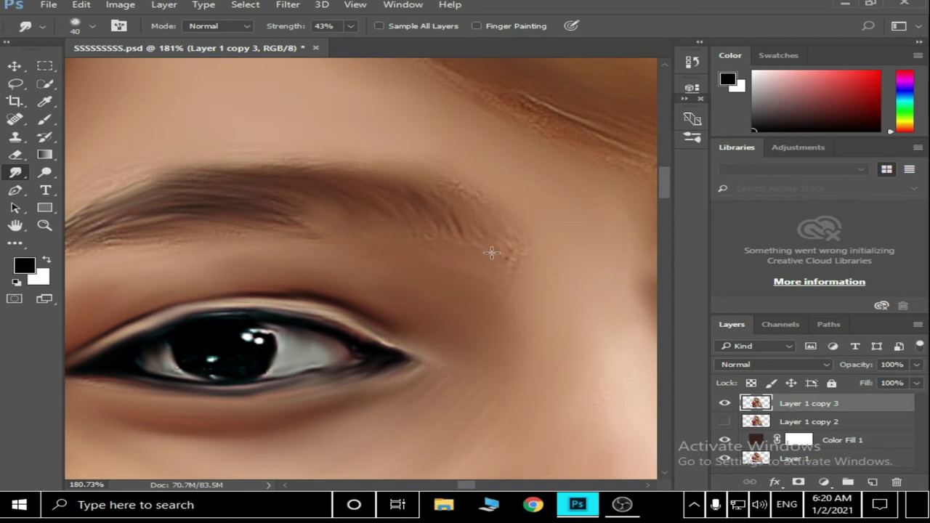
{"action": "scroll", "coordinate": [407, 167], "scroll_direction": "left", "scroll_amount": 2}
{"action": "scroll", "coordinate": [429, 218], "scroll_direction": "left", "scroll_amount": 3}
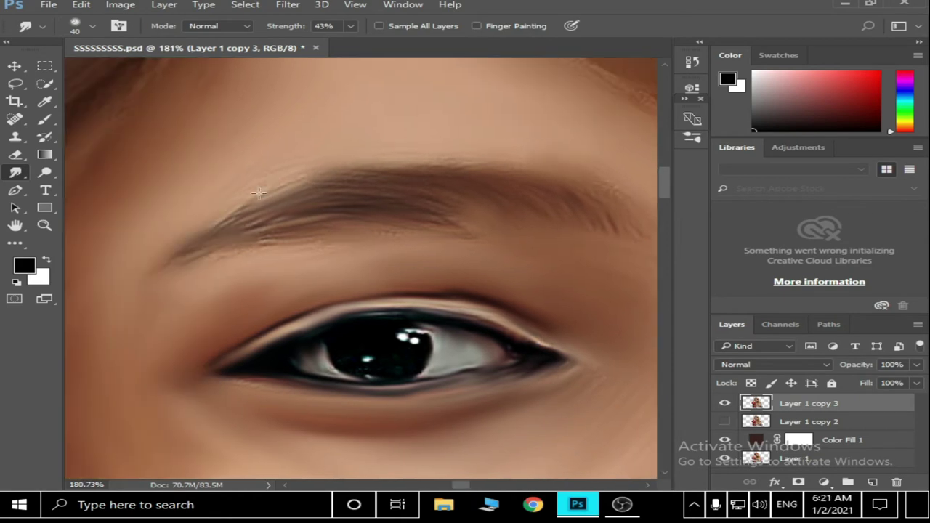
{"action": "scroll", "coordinate": [260, 192], "scroll_direction": "down", "scroll_amount": 3}
{"action": "scroll", "coordinate": [374, 345], "scroll_direction": "down", "scroll_amount": 2}
{"action": "scroll", "coordinate": [433, 226], "scroll_direction": "up", "scroll_amount": 6}
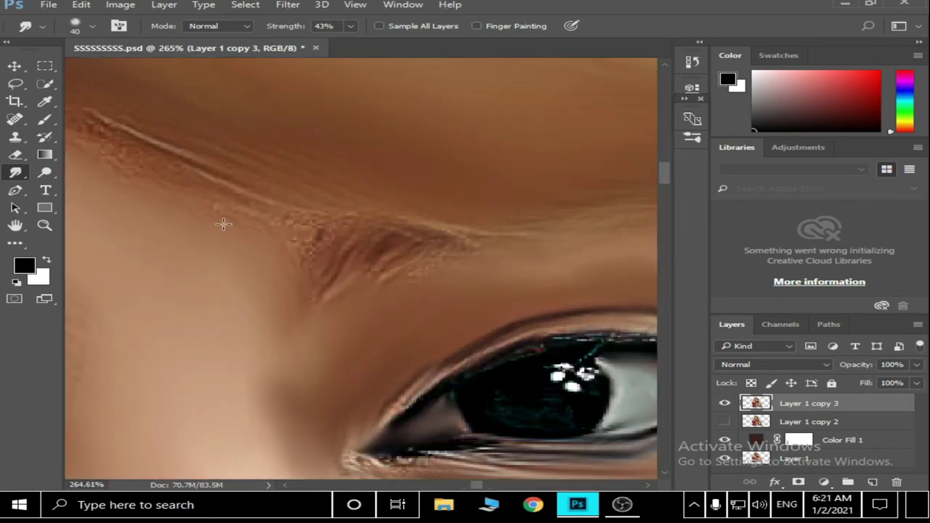
- Smudge the glittery lower lip and upper lip corner into smooth red paint (size 40, 43%)
{"action": "scroll", "coordinate": [224, 224], "scroll_direction": "down", "scroll_amount": 4}
{"action": "scroll", "coordinate": [291, 218], "scroll_direction": "down", "scroll_amount": 2}
{"action": "scroll", "coordinate": [363, 276], "scroll_direction": "up", "scroll_amount": 2}
{"action": "scroll", "coordinate": [415, 305], "scroll_direction": "up", "scroll_amount": 3}
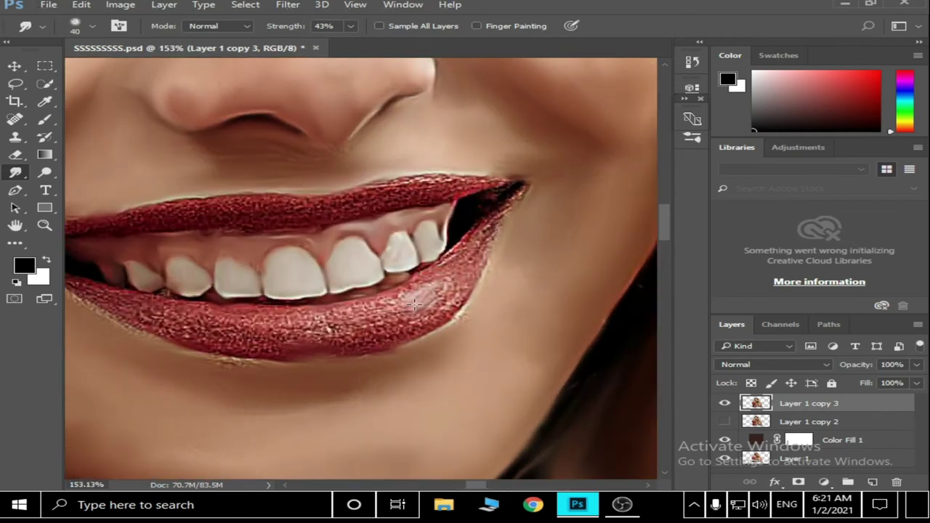
{"action": "left_click_drag", "start_coordinate": [356, 341], "coordinate": [322, 340]}
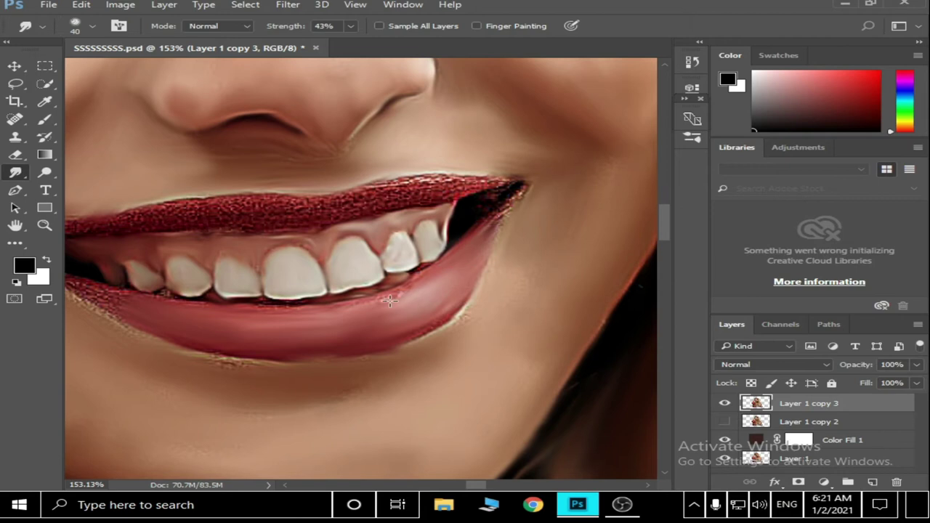
{"action": "scroll", "coordinate": [513, 346], "scroll_direction": "up", "scroll_amount": 2}
{"action": "scroll", "coordinate": [513, 346], "scroll_direction": "left", "scroll_amount": 10}
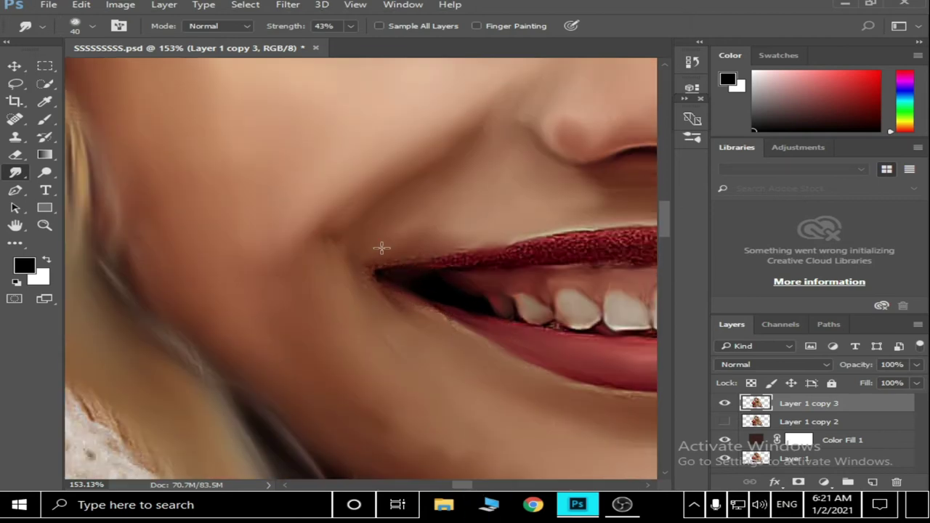
{"action": "scroll", "coordinate": [647, 259], "scroll_direction": "right", "scroll_amount": 5}
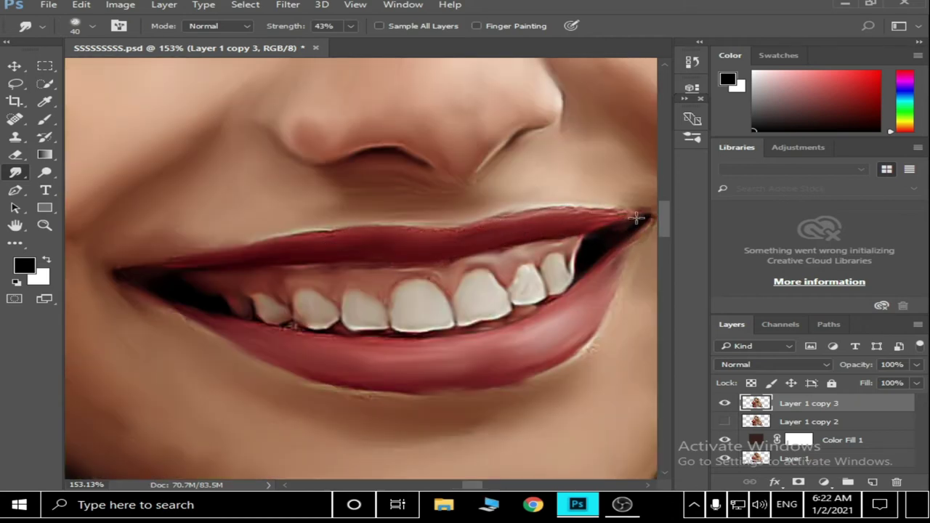
{"action": "left_click_drag", "start_coordinate": [636, 217], "coordinate": [405, 223]}
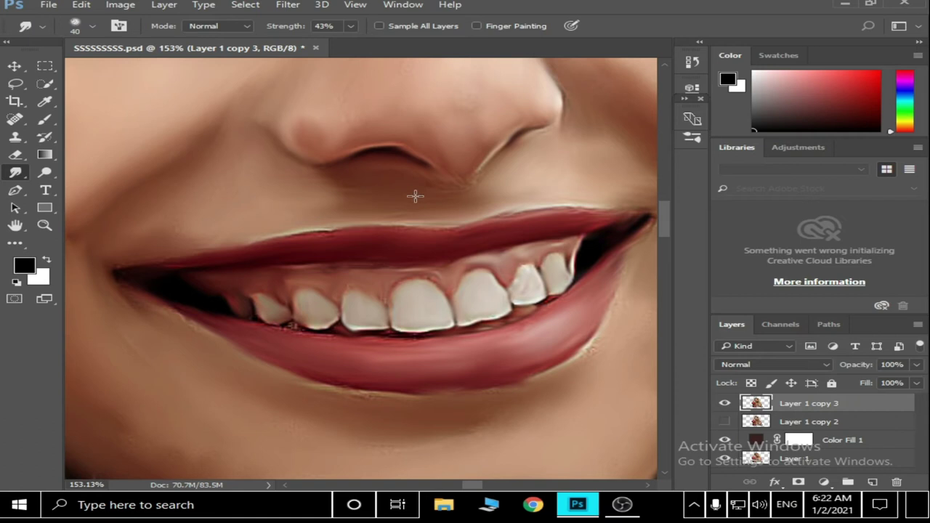
{"action": "scroll", "coordinate": [508, 276], "scroll_direction": "down", "scroll_amount": 5}
{"action": "scroll", "coordinate": [382, 197], "scroll_direction": "up", "scroll_amount": 3}
- Enlarge the Smudge brush to 80 and smooth the dark hair curl and the hat's upper-left edge
{"action": "scroll", "coordinate": [438, 324], "scroll_direction": "up", "scroll_amount": 3}
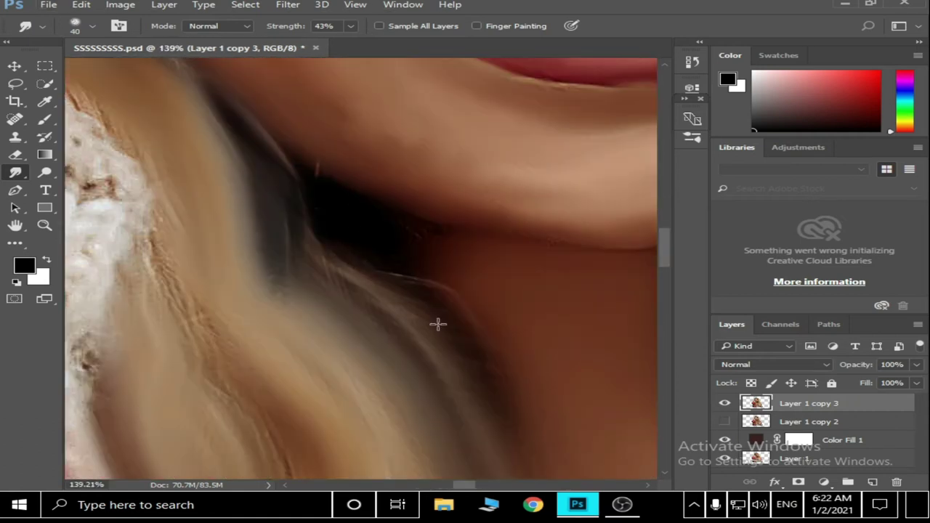
{"action": "scroll", "coordinate": [493, 318], "scroll_direction": "down", "scroll_amount": 3}
{"action": "scroll", "coordinate": [493, 317], "scroll_direction": "down", "scroll_amount": 5}
{"action": "scroll", "coordinate": [508, 240], "scroll_direction": "up", "scroll_amount": 5}
{"action": "scroll", "coordinate": [508, 239], "scroll_direction": "down", "scroll_amount": 3}
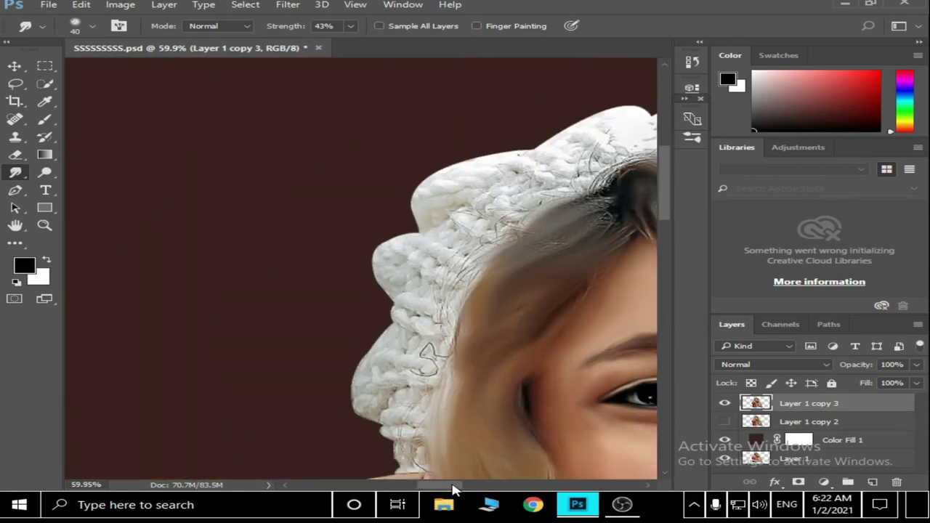
{"action": "scroll", "coordinate": [460, 218], "scroll_direction": "up", "scroll_amount": 3}
{"action": "key", "text": "bracketright"}
{"action": "left_click_drag", "start_coordinate": [460, 218], "coordinate": [407, 218]}
{"action": "mouse_move", "coordinate": [523, 120]}
{"action": "left_mouse_down"}
{"action": "mouse_move", "coordinate": [436, 174]}
{"action": "mouse_move", "coordinate": [433, 264]}
{"action": "left_mouse_up"}
{"action": "scroll", "coordinate": [394, 278], "scroll_direction": "up", "scroll_amount": 1}
{"action": "left_click_drag", "start_coordinate": [215, 280], "coordinate": [149, 251]}
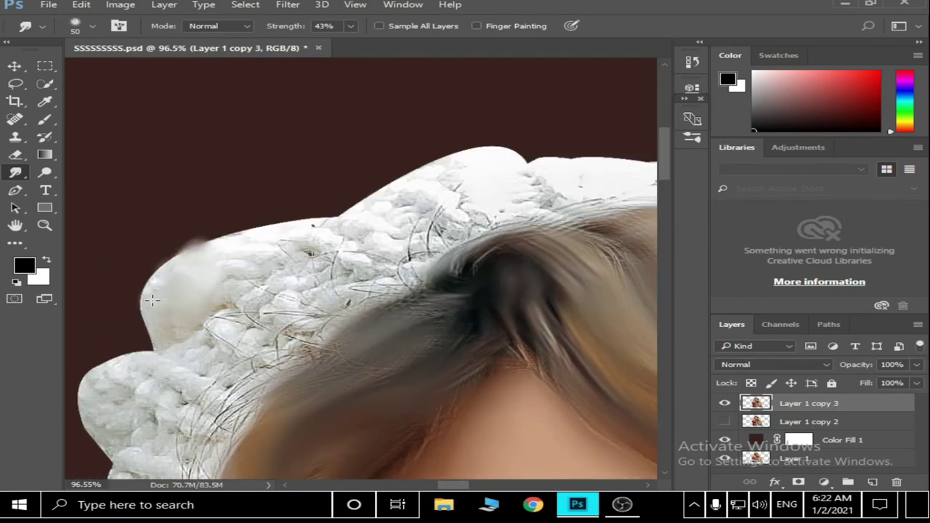
{"action": "left_click_drag", "start_coordinate": [269, 287], "coordinate": [218, 247]}
- At 19% strength, smudge away stray hair strands along the hat's left and upper edges
{"action": "key", "text": "1"}
{"action": "key", "text": "9"}
{"action": "left_click_drag", "start_coordinate": [233, 313], "coordinate": [189, 364]}
{"action": "left_click_drag", "start_coordinate": [156, 298], "coordinate": [80, 327]}
{"action": "left_click_drag", "start_coordinate": [218, 378], "coordinate": [245, 299]}
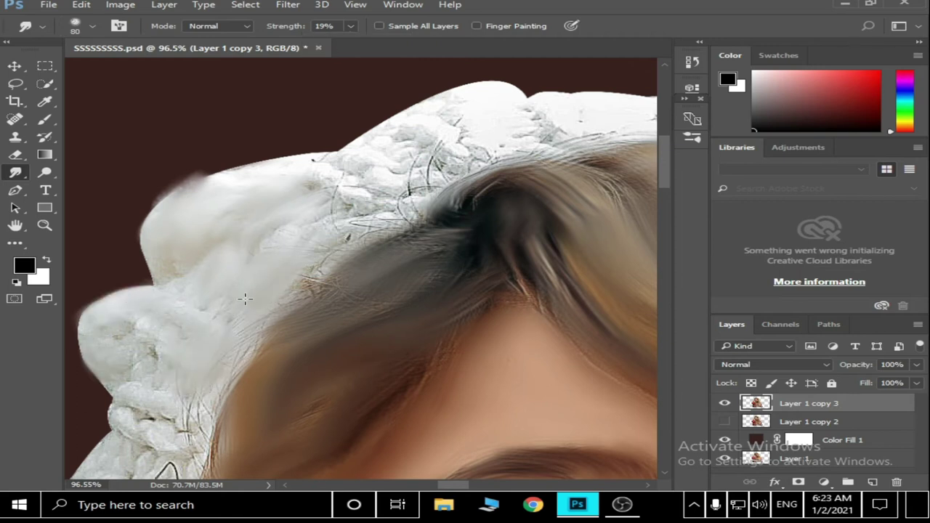
{"action": "left_click_drag", "start_coordinate": [196, 193], "coordinate": [146, 247]}
{"action": "left_click_drag", "start_coordinate": [218, 167], "coordinate": [363, 138]}
{"action": "left_click_drag", "start_coordinate": [422, 138], "coordinate": [509, 94]}
{"action": "left_click_drag", "start_coordinate": [436, 189], "coordinate": [314, 252]}
{"action": "scroll", "coordinate": [314, 252], "scroll_direction": "down", "scroll_amount": 3}
{"action": "left_click_drag", "start_coordinate": [145, 312], "coordinate": [193, 272]}
{"action": "left_click_drag", "start_coordinate": [182, 378], "coordinate": [155, 308]}
{"action": "left_click_drag", "start_coordinate": [131, 276], "coordinate": [159, 314]}
- Soften the right side of the white knit hat into smooth painted white
{"action": "scroll", "coordinate": [158, 314], "scroll_direction": "down", "scroll_amount": 3}
{"action": "scroll", "coordinate": [290, 309], "scroll_direction": "left", "scroll_amount": 5}
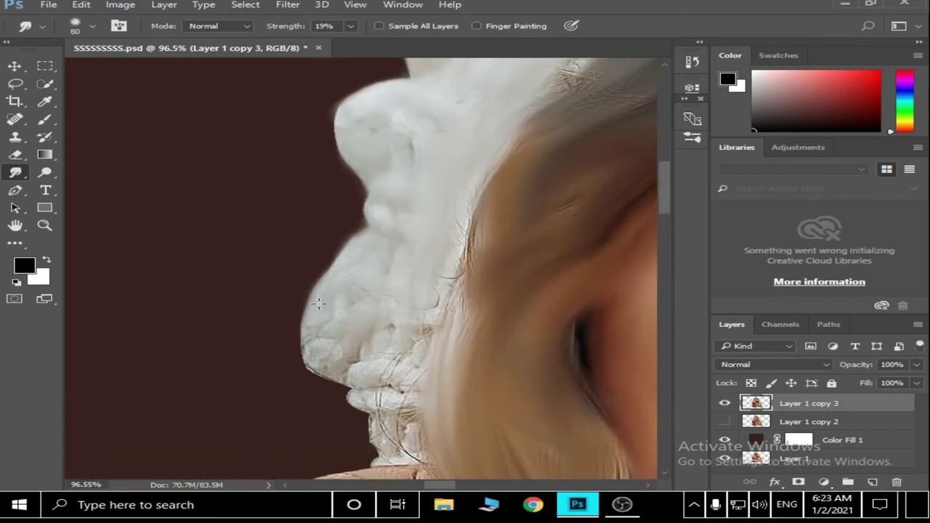
{"action": "scroll", "coordinate": [376, 305], "scroll_direction": "down", "scroll_amount": 2}
{"action": "scroll", "coordinate": [376, 304], "scroll_direction": "down", "scroll_amount": 5}
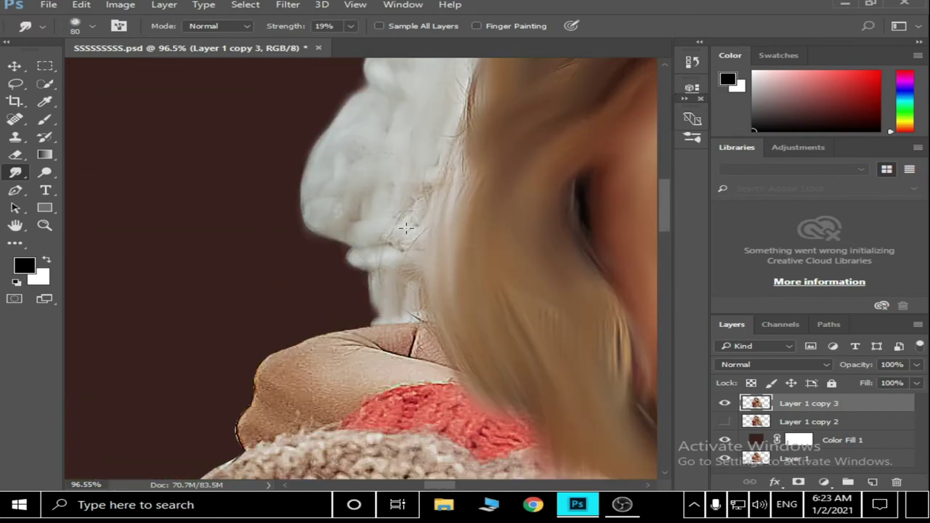
{"action": "scroll", "coordinate": [405, 249], "scroll_direction": "down", "scroll_amount": 5, "text": "alt"}
{"action": "scroll", "coordinate": [405, 250], "scroll_direction": "up", "scroll_amount": 5, "text": "alt"}
{"action": "scroll", "coordinate": [472, 148], "scroll_direction": "down", "scroll_amount": 4, "text": "alt"}
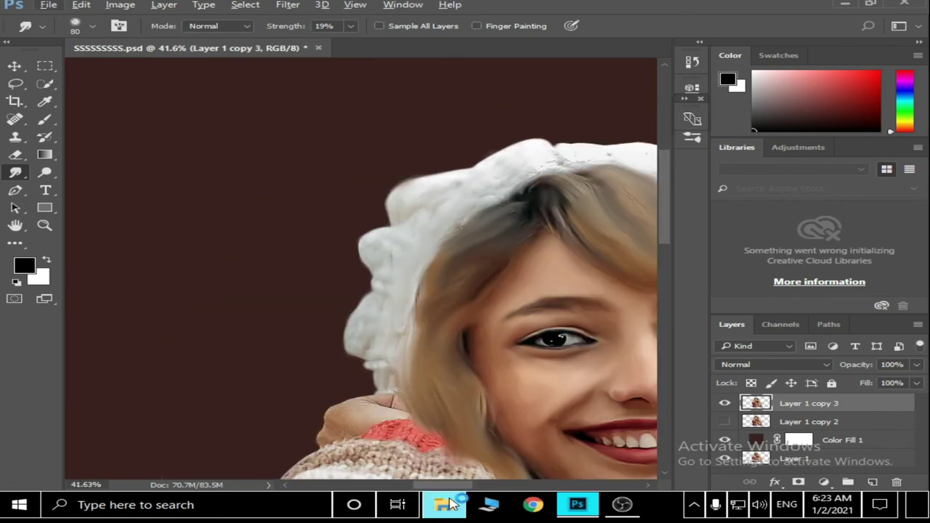
{"action": "scroll", "coordinate": [363, 159], "scroll_direction": "right", "scroll_amount": 4}
{"action": "scroll", "coordinate": [316, 162], "scroll_direction": "up", "scroll_amount": 5, "text": "alt"}
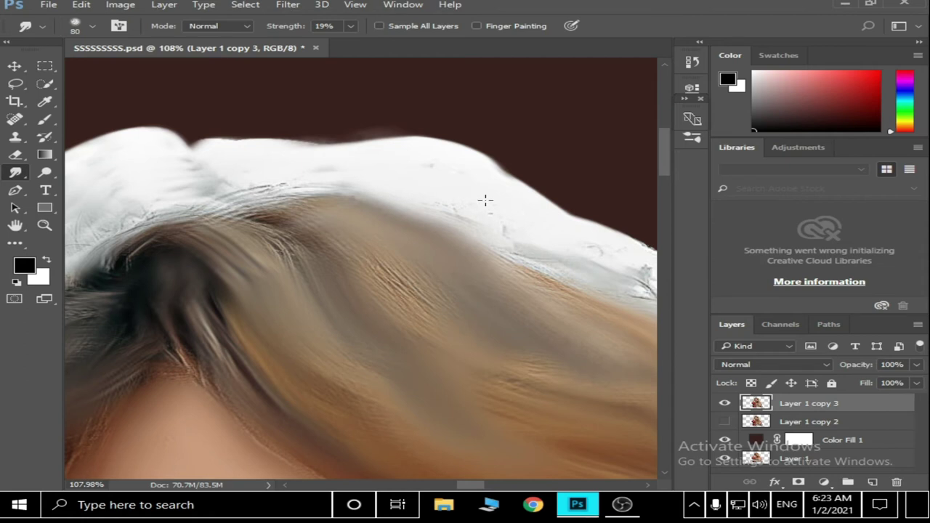
{"action": "scroll", "coordinate": [567, 315], "scroll_direction": "down", "scroll_amount": 2, "text": "alt"}
{"action": "scroll", "coordinate": [508, 400], "scroll_direction": "down", "scroll_amount": 2, "text": "alt"}
{"action": "left_click_drag", "start_coordinate": [465, 485], "coordinate": [502, 486]}
{"action": "scroll", "coordinate": [347, 304], "scroll_direction": "up", "scroll_amount": 4, "text": "alt"}
{"action": "left_click_drag", "start_coordinate": [348, 304], "coordinate": [411, 363]}
{"action": "scroll", "coordinate": [436, 349], "scroll_direction": "down", "scroll_amount": 2}
{"action": "left_click_drag", "start_coordinate": [437, 320], "coordinate": [501, 414]}
{"action": "scroll", "coordinate": [500, 317], "scroll_direction": "down", "scroll_amount": 2}
{"action": "mouse_move", "coordinate": [500, 317]}
{"action": "left_mouse_down"}
{"action": "mouse_move", "coordinate": [473, 406]}
{"action": "mouse_move", "coordinate": [465, 346]}
{"action": "left_mouse_up"}
{"action": "scroll", "coordinate": [465, 346], "scroll_direction": "down", "scroll_amount": 2}
{"action": "left_click_drag", "start_coordinate": [545, 280], "coordinate": [571, 368]}
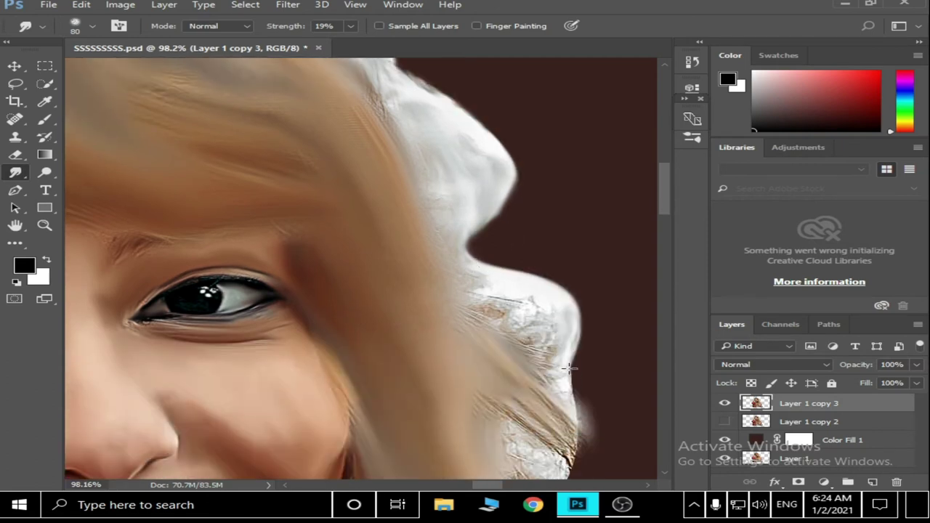
{"action": "scroll", "coordinate": [570, 368], "scroll_direction": "down", "scroll_amount": 1}
{"action": "scroll", "coordinate": [560, 392], "scroll_direction": "down", "scroll_amount": 1}
{"action": "mouse_move", "coordinate": [545, 407]}
{"action": "left_mouse_down"}
{"action": "mouse_move", "coordinate": [509, 305]}
{"action": "mouse_move", "coordinate": [502, 211]}
{"action": "mouse_move", "coordinate": [581, 368]}
{"action": "left_mouse_up"}
{"action": "scroll", "coordinate": [495, 212], "scroll_direction": "down", "scroll_amount": 1}
{"action": "scroll", "coordinate": [519, 260], "scroll_direction": "down", "scroll_amount": 2}
{"action": "scroll", "coordinate": [325, 289], "scroll_direction": "down", "scroll_amount": 2}
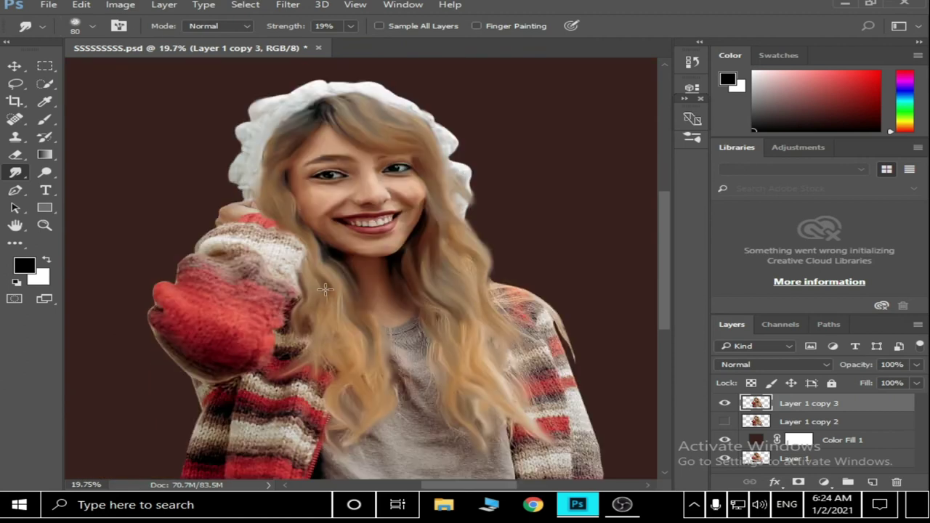
{"action": "scroll", "coordinate": [324, 289], "scroll_direction": "up", "scroll_amount": 2}
{"action": "scroll", "coordinate": [235, 243], "scroll_direction": "up", "scroll_amount": 1}
{"action": "scroll", "coordinate": [218, 218], "scroll_direction": "up", "scroll_amount": 1}
- Shrink the Smudge brush to 40 and smooth the hand's edge against the sweater
{"action": "scroll", "coordinate": [197, 234], "scroll_direction": "up", "scroll_amount": 1}
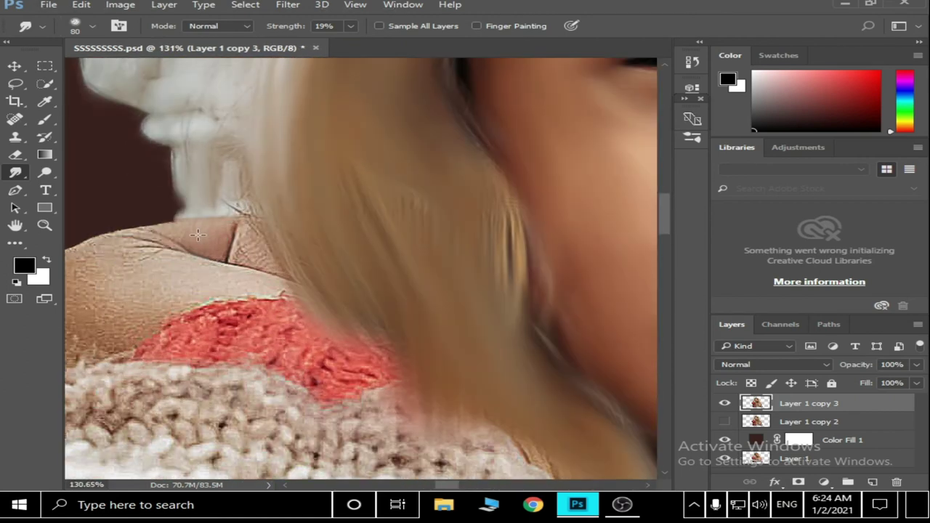
{"action": "key", "text": "bracketleft"}
{"action": "key", "text": "bracketleft"}
{"action": "key", "text": "bracketleft"}
{"action": "mouse_move", "coordinate": [215, 283]}
{"action": "left_mouse_down"}
{"action": "mouse_move", "coordinate": [230, 233]}
{"action": "mouse_move", "coordinate": [152, 320]}
{"action": "mouse_move", "coordinate": [126, 379]}
{"action": "mouse_move", "coordinate": [239, 335]}
{"action": "mouse_move", "coordinate": [187, 299]}
{"action": "left_mouse_up"}
- With a 200 brush at 17% strength, smear the sweater near the raised hand and its upper edge
{"action": "scroll", "coordinate": [210, 243], "scroll_direction": "left", "scroll_amount": 3}
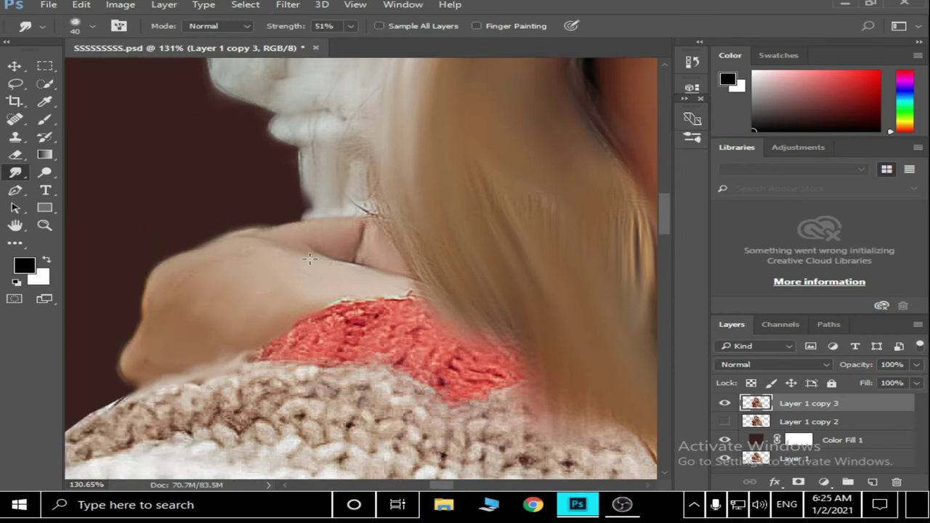
{"action": "scroll", "coordinate": [309, 258], "scroll_direction": "down", "scroll_amount": 5}
{"action": "scroll", "coordinate": [327, 305], "scroll_direction": "up", "scroll_amount": 2}
{"action": "scroll", "coordinate": [335, 320], "scroll_direction": "up", "scroll_amount": 2}
{"action": "scroll", "coordinate": [343, 340], "scroll_direction": "down", "scroll_amount": 4}
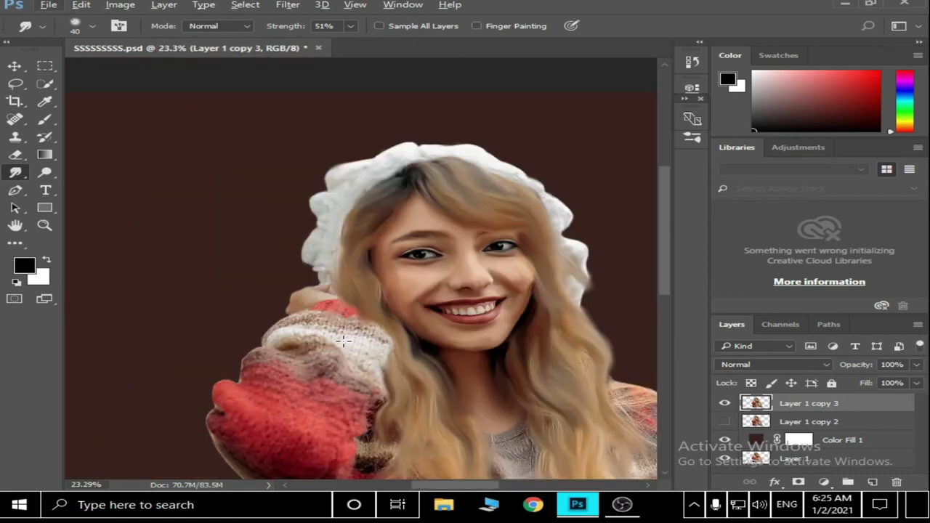
{"action": "scroll", "coordinate": [343, 340], "scroll_direction": "up", "scroll_amount": 2}
{"action": "key", "text": "bracketright"}
{"action": "scroll", "coordinate": [319, 232], "scroll_direction": "up", "scroll_amount": 2}
{"action": "key", "text": "bracketright"}
{"action": "key", "text": "bracketright"}
{"action": "key", "text": "bracketright"}
{"action": "left_click_drag", "start_coordinate": [306, 279], "coordinate": [320, 436]}
{"action": "left_click", "coordinate": [350, 26]}
{"action": "left_click_drag", "start_coordinate": [352, 42], "coordinate": [322, 46]}
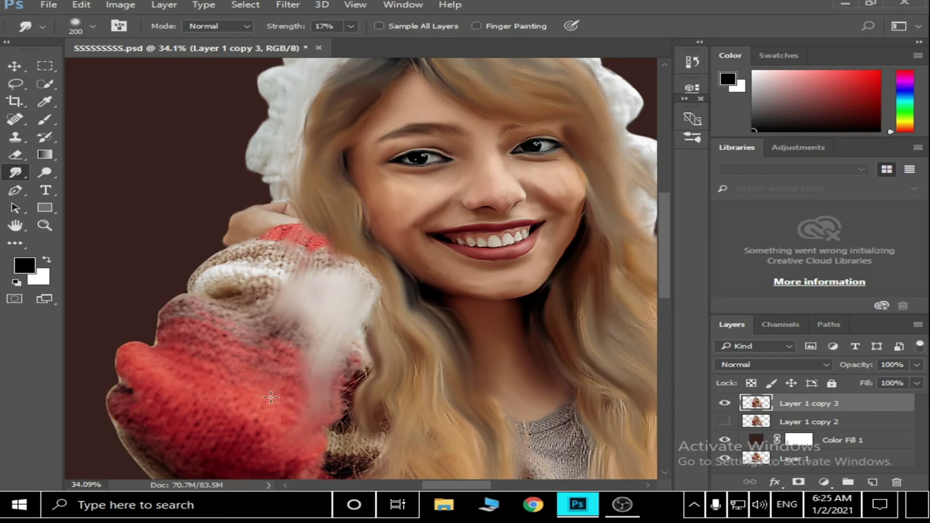
{"action": "left_click_drag", "start_coordinate": [231, 257], "coordinate": [216, 333]}
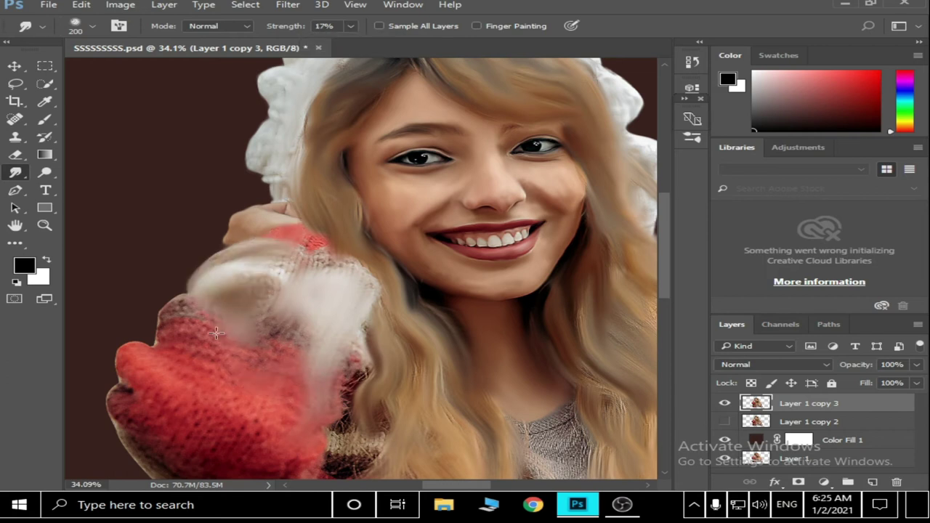
- Streak the hair down over the sweater and smear the sweater's white stripe
{"action": "scroll", "coordinate": [326, 204], "scroll_direction": "down", "scroll_amount": 3}
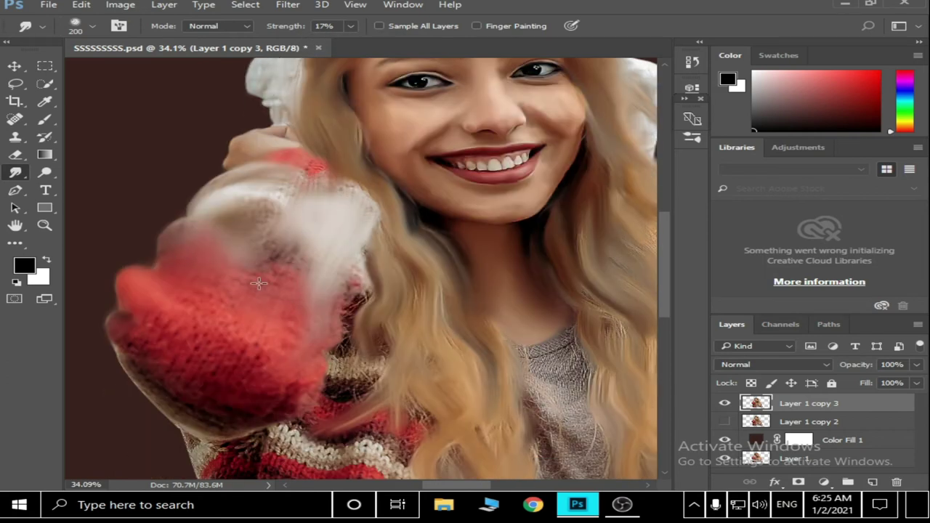
{"action": "scroll", "coordinate": [291, 313], "scroll_direction": "down", "scroll_amount": 2}
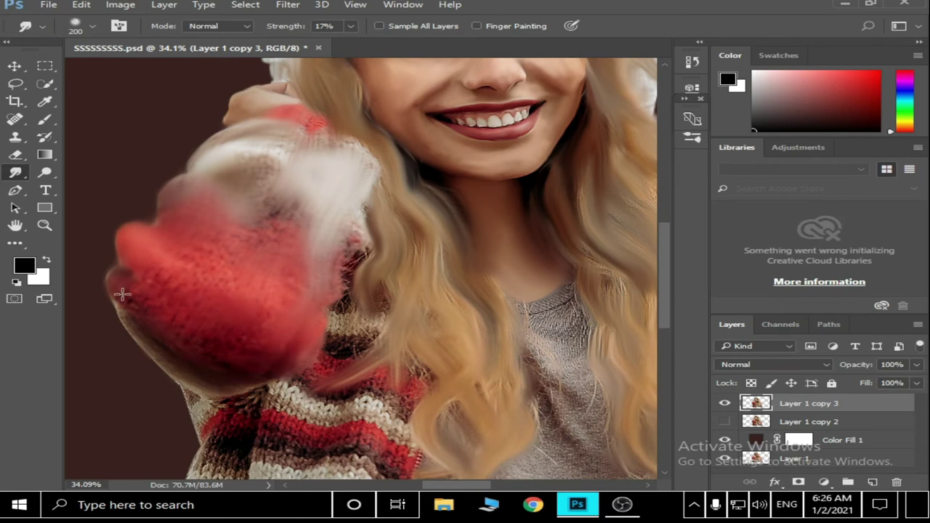
{"action": "scroll", "coordinate": [220, 269], "scroll_direction": "down", "scroll_amount": 1}
{"action": "scroll", "coordinate": [327, 218], "scroll_direction": "up", "scroll_amount": 3}
{"action": "left_click_drag", "start_coordinate": [396, 182], "coordinate": [383, 327]}
{"action": "scroll", "coordinate": [335, 378], "scroll_direction": "down", "scroll_amount": 5}
{"action": "left_click_drag", "start_coordinate": [290, 341], "coordinate": [433, 321]}
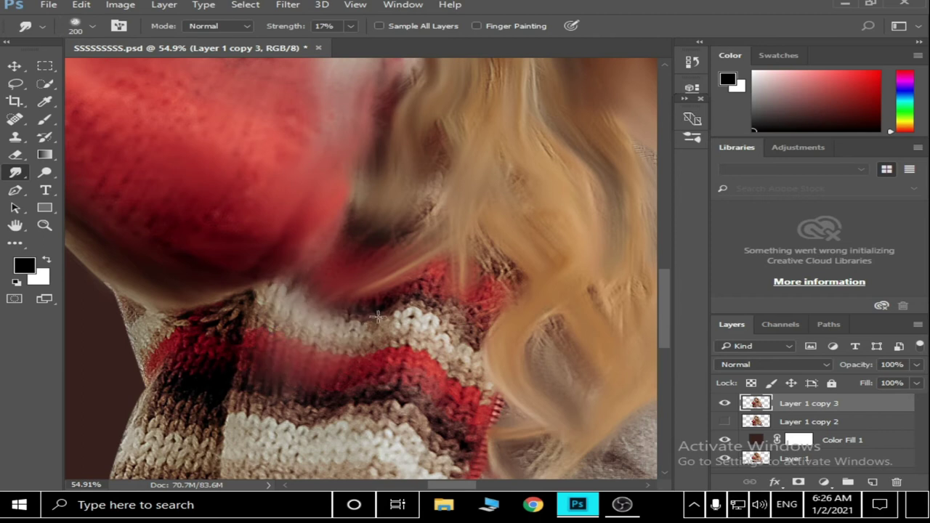
{"action": "scroll", "coordinate": [434, 321], "scroll_direction": "down", "scroll_amount": 3}
{"action": "scroll", "coordinate": [363, 327], "scroll_direction": "up", "scroll_amount": 3}
{"action": "left_click_drag", "start_coordinate": [392, 276], "coordinate": [451, 364]}
{"action": "left_click_drag", "start_coordinate": [262, 247], "coordinate": [361, 329]}
{"action": "scroll", "coordinate": [362, 329], "scroll_direction": "down", "scroll_amount": 3}
{"action": "mouse_move", "coordinate": [218, 128]}
{"action": "left_mouse_down"}
{"action": "mouse_move", "coordinate": [201, 249]}
{"action": "mouse_move", "coordinate": [177, 197]}
{"action": "mouse_move", "coordinate": [124, 332]}
{"action": "left_mouse_up"}
{"action": "scroll", "coordinate": [177, 197], "scroll_direction": "down", "scroll_amount": 1}
- Blur the sweater knit on the shoulder
{"action": "scroll", "coordinate": [124, 332], "scroll_direction": "down", "scroll_amount": 3}
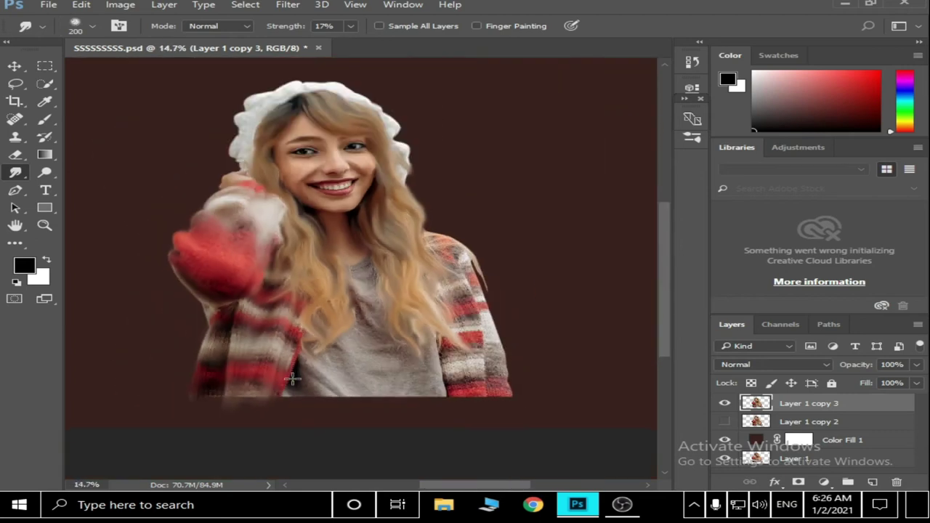
{"action": "scroll", "coordinate": [290, 380], "scroll_direction": "up", "scroll_amount": 2}
{"action": "scroll", "coordinate": [474, 289], "scroll_direction": "up", "scroll_amount": 4}
{"action": "left_click_drag", "start_coordinate": [552, 327], "coordinate": [385, 244]}
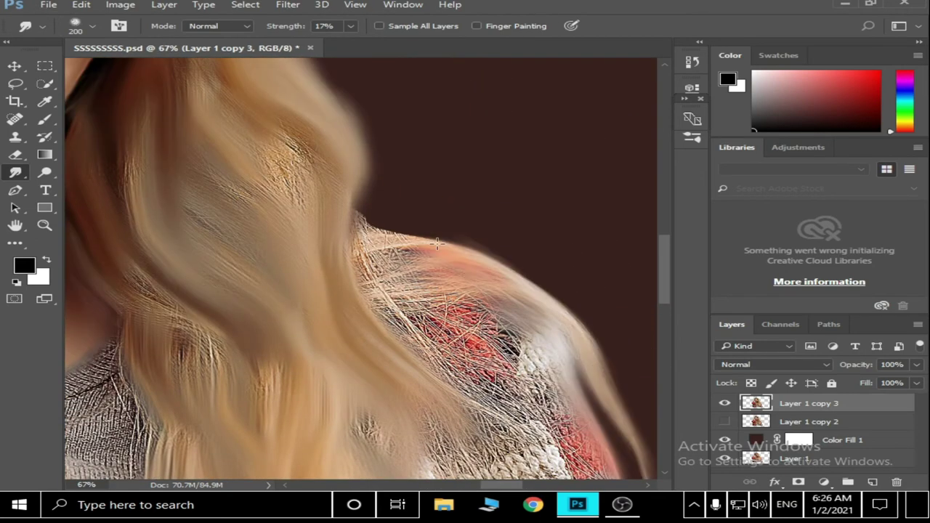
- Smear the loose hair wisps into the grey sweater
{"action": "scroll", "coordinate": [384, 242], "scroll_direction": "down", "scroll_amount": 5}
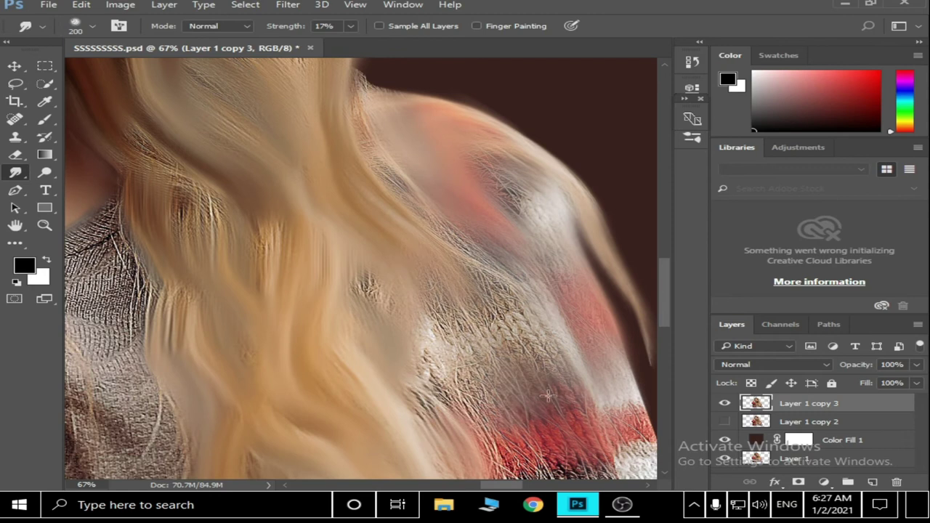
{"action": "scroll", "coordinate": [189, 203], "scroll_direction": "down", "scroll_amount": 4}
{"action": "scroll", "coordinate": [581, 393], "scroll_direction": "down", "scroll_amount": 3}
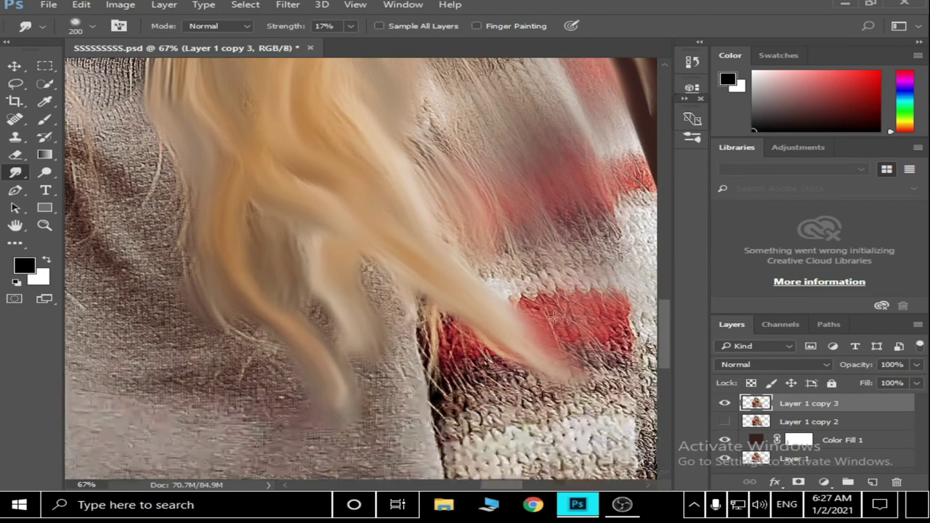
{"action": "scroll", "coordinate": [519, 447], "scroll_direction": "down", "scroll_amount": 3}
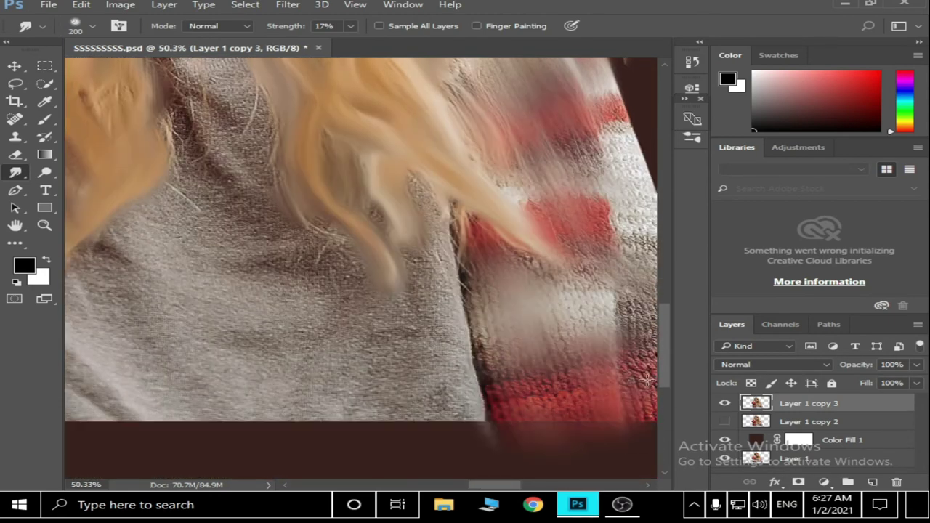
{"action": "scroll", "coordinate": [473, 465], "scroll_direction": "down", "scroll_amount": 3}
{"action": "scroll", "coordinate": [591, 284], "scroll_direction": "up", "scroll_amount": 2}
{"action": "scroll", "coordinate": [592, 305], "scroll_direction": "up", "scroll_amount": 1}
{"action": "scroll", "coordinate": [595, 347], "scroll_direction": "up", "scroll_amount": 2}
{"action": "scroll", "coordinate": [509, 327], "scroll_direction": "down", "scroll_amount": 2}
{"action": "scroll", "coordinate": [363, 219], "scroll_direction": "up", "scroll_amount": 3}
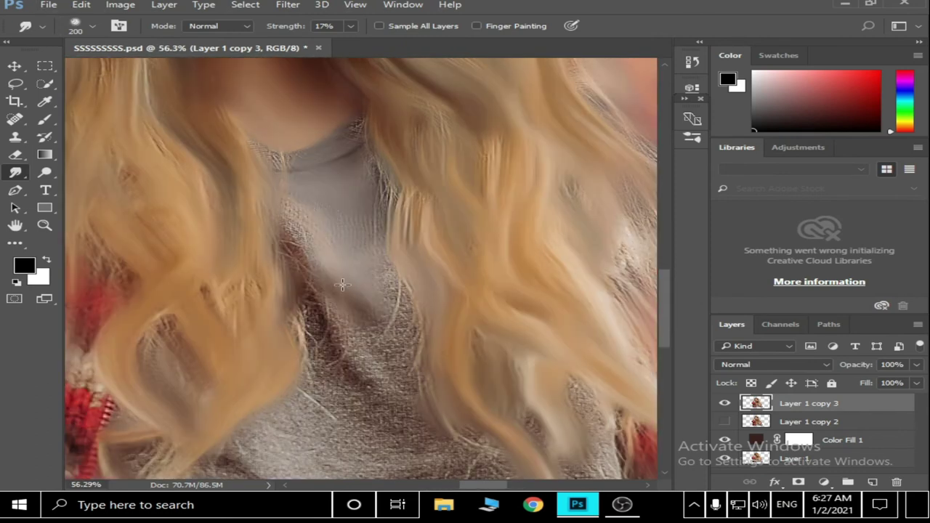
{"action": "scroll", "coordinate": [373, 166], "scroll_direction": "down", "scroll_amount": 3}
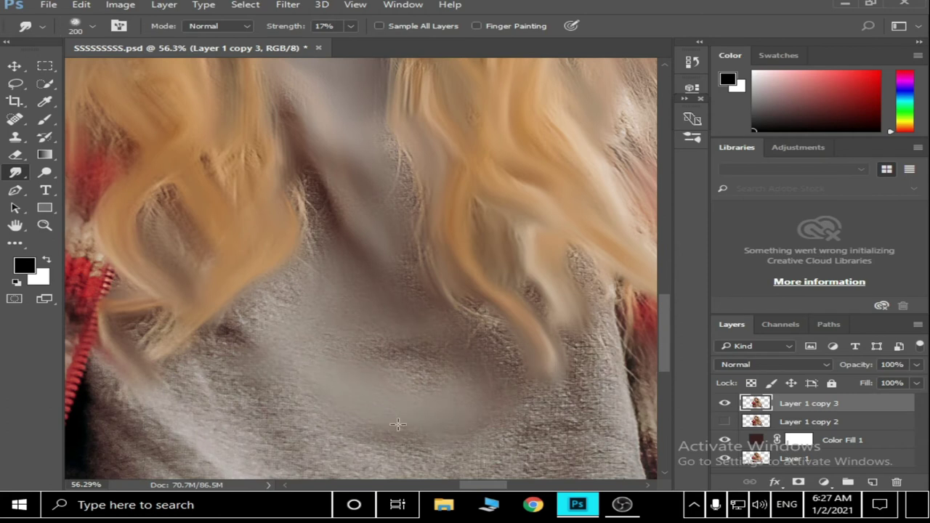
{"action": "left_click_drag", "start_coordinate": [622, 288], "coordinate": [487, 320]}
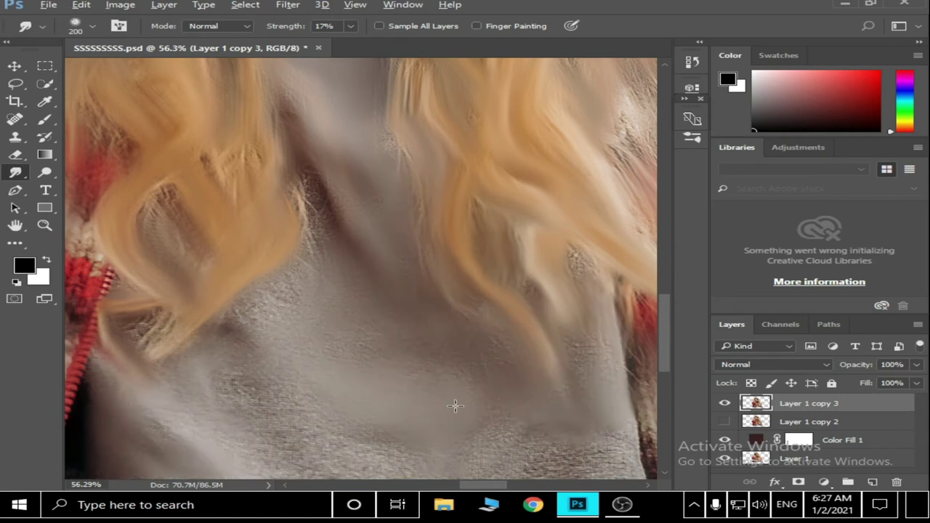
- Raise the smudge strength to 41%
{"action": "scroll", "coordinate": [455, 406], "scroll_direction": "down", "scroll_amount": 1}
{"action": "scroll", "coordinate": [436, 341], "scroll_direction": "down", "scroll_amount": 1}
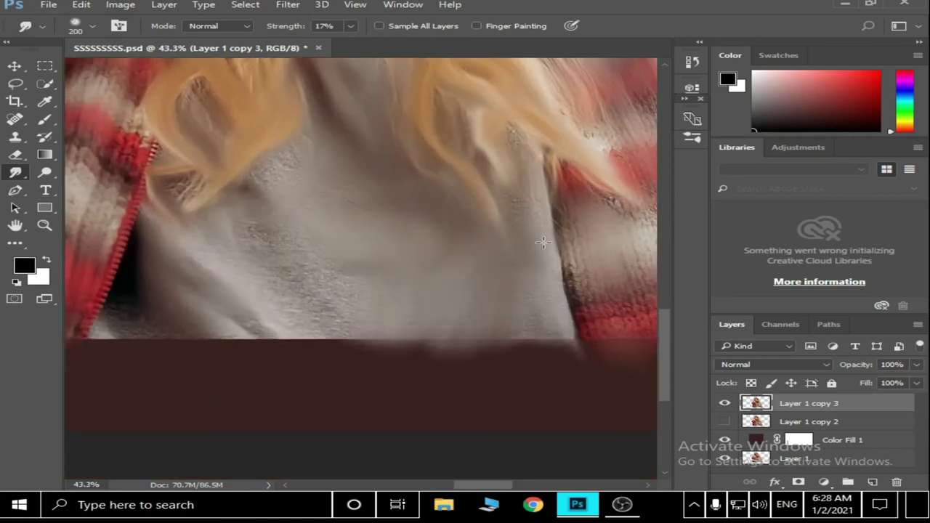
{"action": "scroll", "coordinate": [543, 242], "scroll_direction": "down", "scroll_amount": 2}
{"action": "scroll", "coordinate": [247, 318], "scroll_direction": "down", "scroll_amount": 3}
{"action": "scroll", "coordinate": [391, 210], "scroll_direction": "up", "scroll_amount": 2}
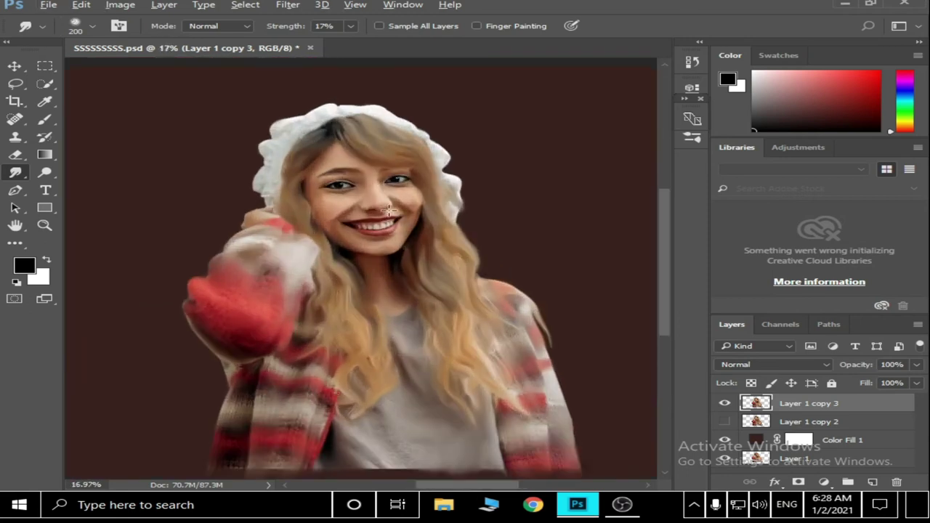
{"action": "scroll", "coordinate": [390, 210], "scroll_direction": "up", "scroll_amount": 6}
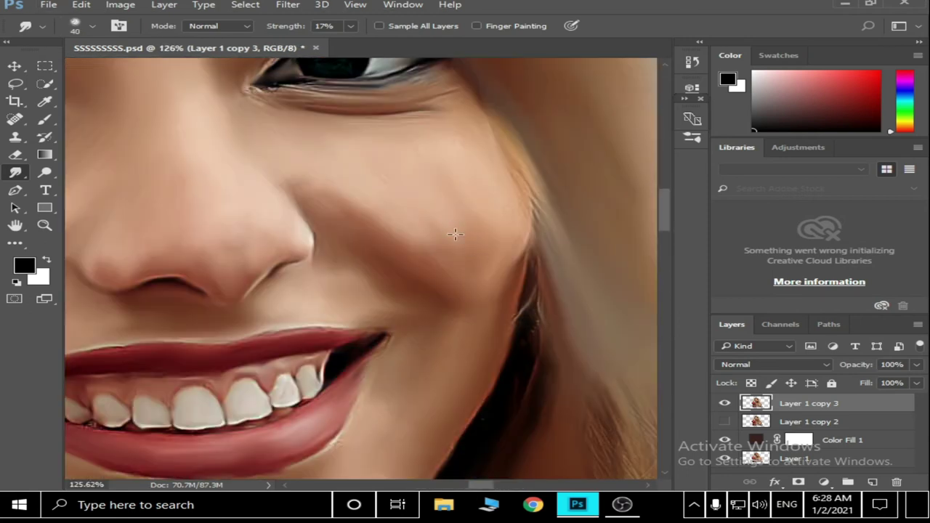
{"action": "key", "text": "4"}
{"action": "key", "text": "1"}
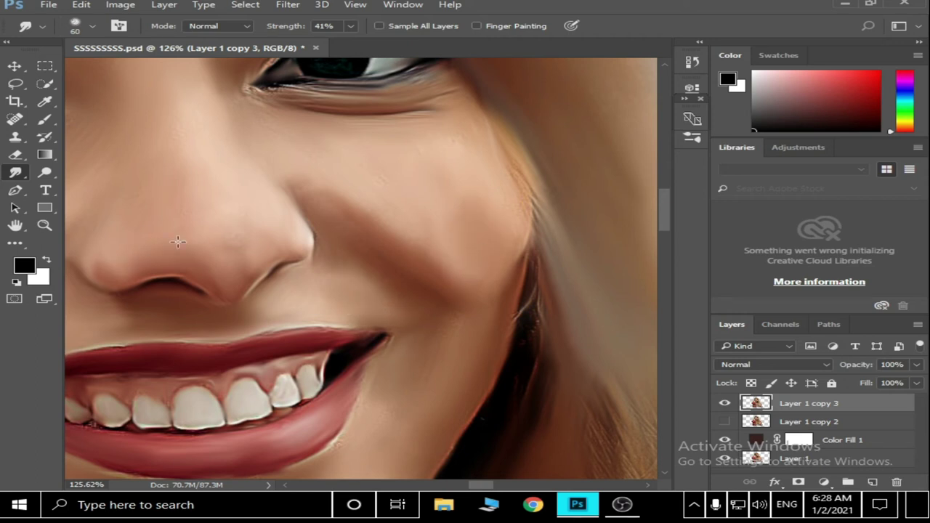
{"action": "scroll", "coordinate": [288, 270], "scroll_direction": "down", "scroll_amount": 1}
{"action": "scroll", "coordinate": [303, 270], "scroll_direction": "down", "scroll_amount": 2}
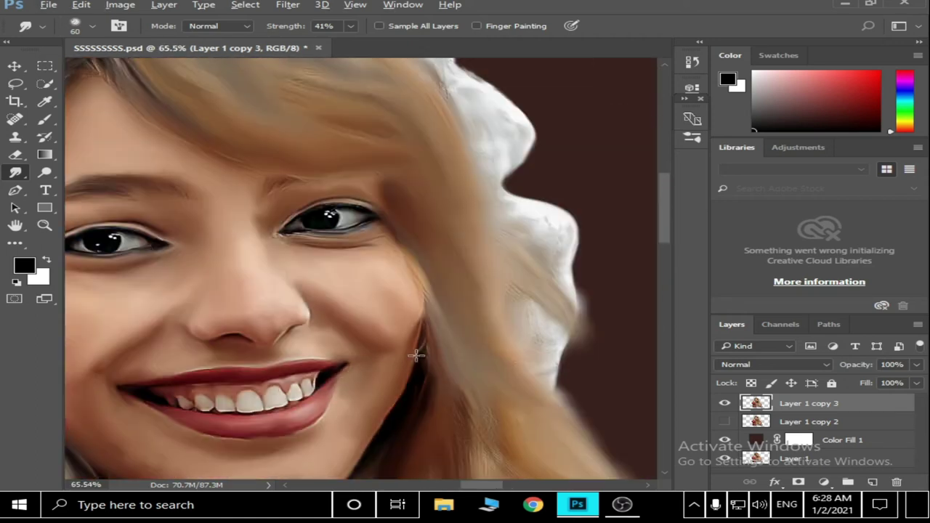
{"action": "scroll", "coordinate": [415, 353], "scroll_direction": "down", "scroll_amount": 3}
{"action": "scroll", "coordinate": [454, 353], "scroll_direction": "up", "scroll_amount": 2}
- Smear the cardigan's lower edge and the lower-left and right maroon background with a 1400 px brush
{"action": "scroll", "coordinate": [390, 127], "scroll_direction": "down", "scroll_amount": 1}
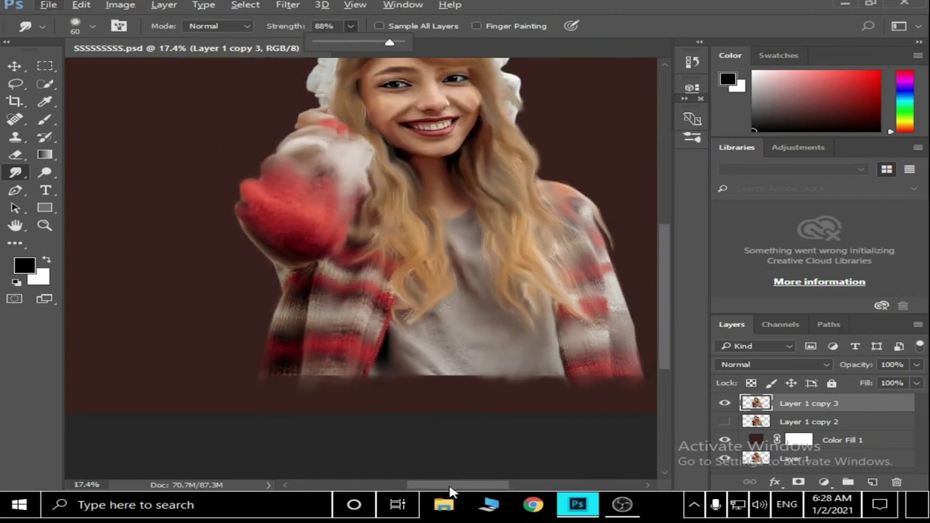
{"action": "scroll", "coordinate": [437, 382], "scroll_direction": "right", "scroll_amount": 2}
{"action": "mouse_move", "coordinate": [466, 294]}
{"action": "left_mouse_down"}
{"action": "mouse_move", "coordinate": [561, 332]}
{"action": "mouse_move", "coordinate": [606, 303]}
{"action": "mouse_move", "coordinate": [610, 342]}
{"action": "mouse_move", "coordinate": [300, 379]}
{"action": "mouse_move", "coordinate": [133, 424]}
{"action": "left_mouse_up"}
{"action": "key", "text": "bracketright"}
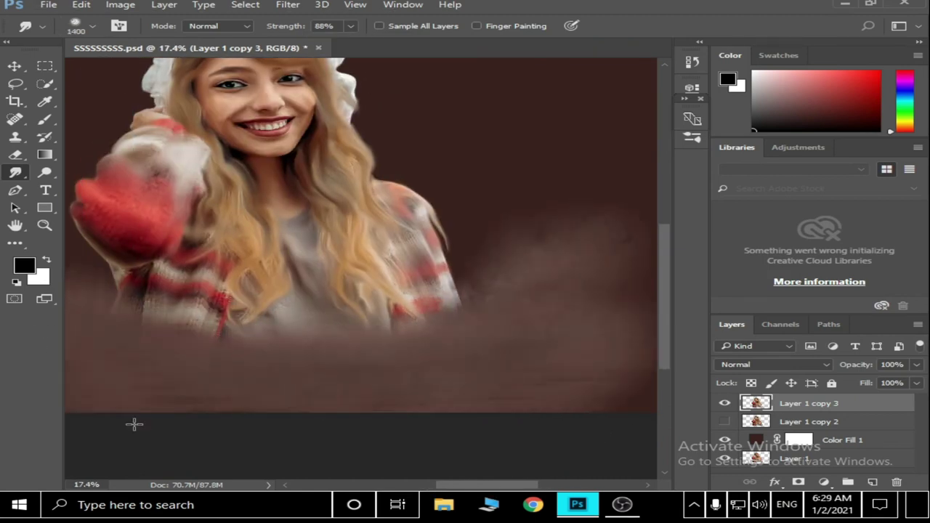
{"action": "scroll", "coordinate": [133, 424], "scroll_direction": "left", "scroll_amount": 3}
{"action": "mouse_move", "coordinate": [133, 378]}
{"action": "left_mouse_down"}
{"action": "mouse_move", "coordinate": [277, 376]}
{"action": "mouse_move", "coordinate": [90, 250]}
{"action": "mouse_move", "coordinate": [421, 426]}
{"action": "mouse_move", "coordinate": [191, 391]}
{"action": "left_mouse_up"}
{"action": "scroll", "coordinate": [336, 367], "scroll_direction": "down", "scroll_amount": 2}
{"action": "scroll", "coordinate": [336, 367], "scroll_direction": "up", "scroll_amount": 1}
{"action": "mouse_move", "coordinate": [596, 339]}
{"action": "left_mouse_down"}
{"action": "mouse_move", "coordinate": [545, 301]}
{"action": "mouse_move", "coordinate": [574, 139]}
{"action": "mouse_move", "coordinate": [596, 369]}
{"action": "mouse_move", "coordinate": [577, 380]}
{"action": "left_mouse_up"}
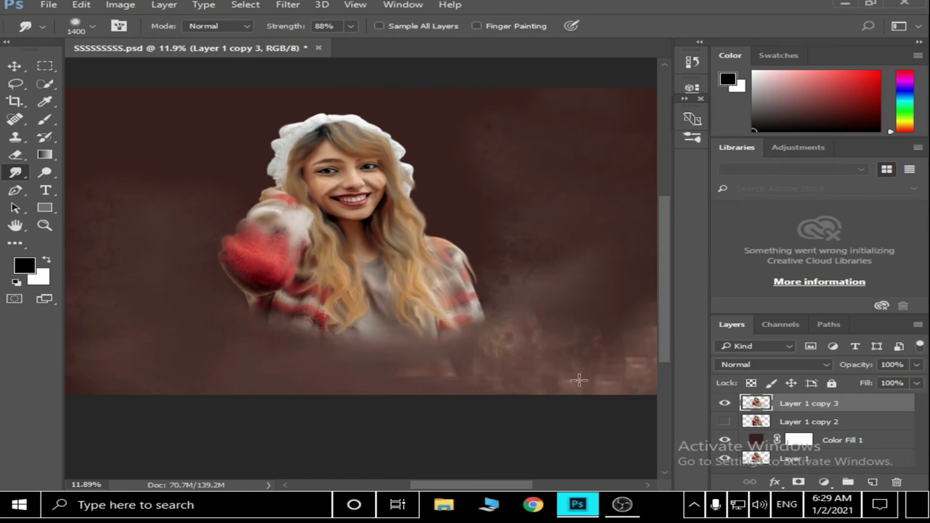
{"action": "scroll", "coordinate": [523, 346], "scroll_direction": "down", "scroll_amount": 1}
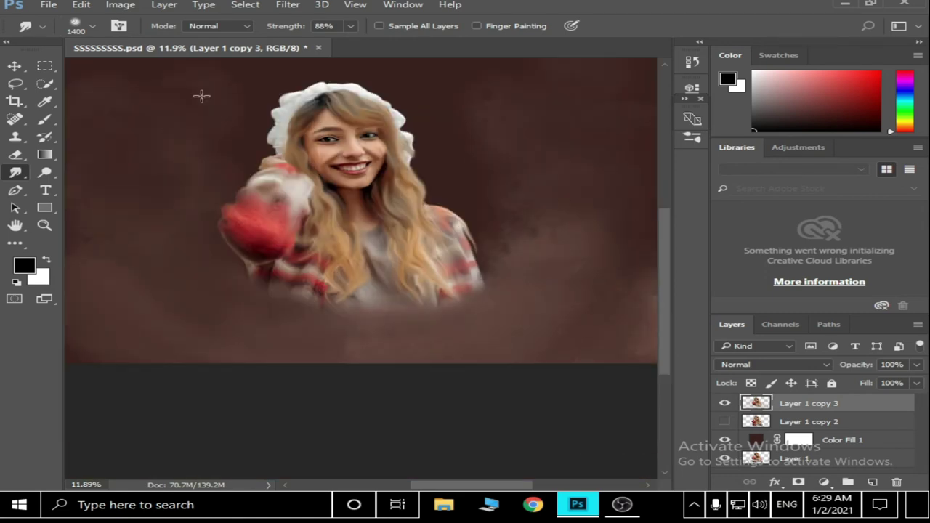
{"action": "scroll", "coordinate": [69, 194], "scroll_direction": "down", "scroll_amount": 1}
{"action": "scroll", "coordinate": [190, 343], "scroll_direction": "down", "scroll_amount": 5}
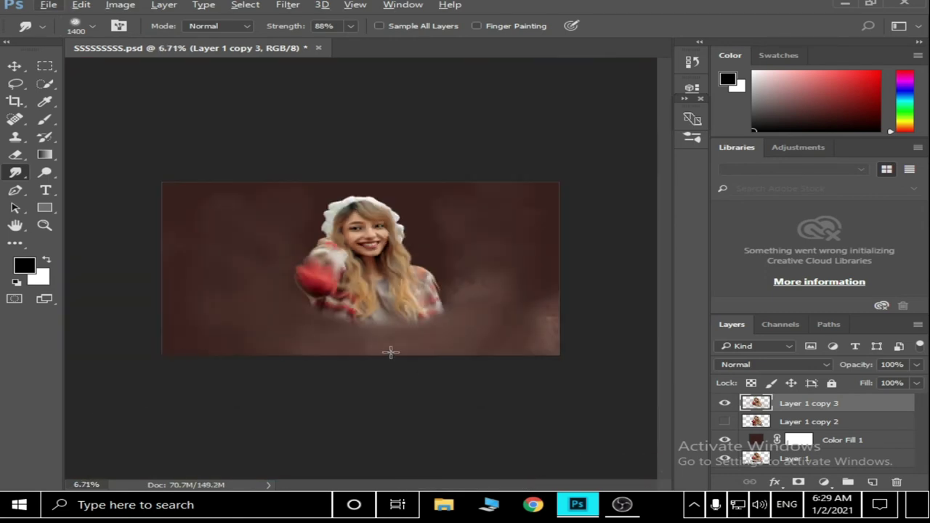
- Smear the background's right edge, then select the 1400 px soft brush preset
{"action": "left_click_drag", "start_coordinate": [534, 218], "coordinate": [540, 332]}
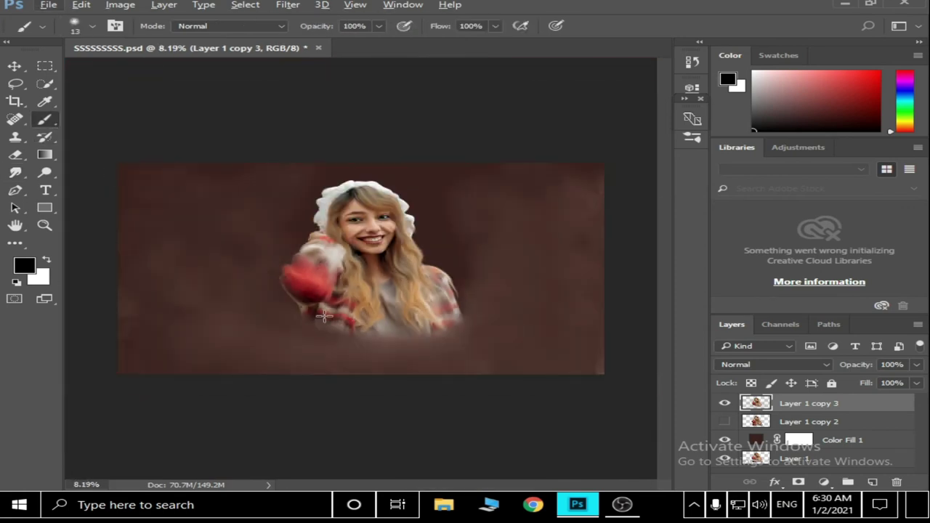
{"action": "left_click", "coordinate": [92, 26]}
{"action": "left_click", "coordinate": [210, 125]}
{"action": "left_click", "coordinate": [218, 266]}
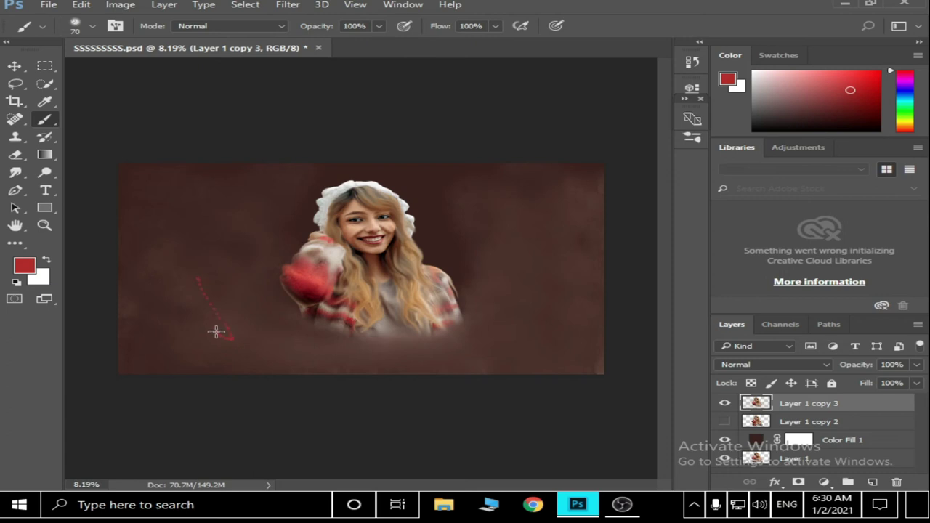
{"action": "left_click", "coordinate": [87, 29]}
{"action": "left_click", "coordinate": [94, 128]}
{"action": "left_click", "coordinate": [216, 280]}
- Brush faint red strokes over the left background at 6% flow
{"action": "left_click", "coordinate": [218, 288]}
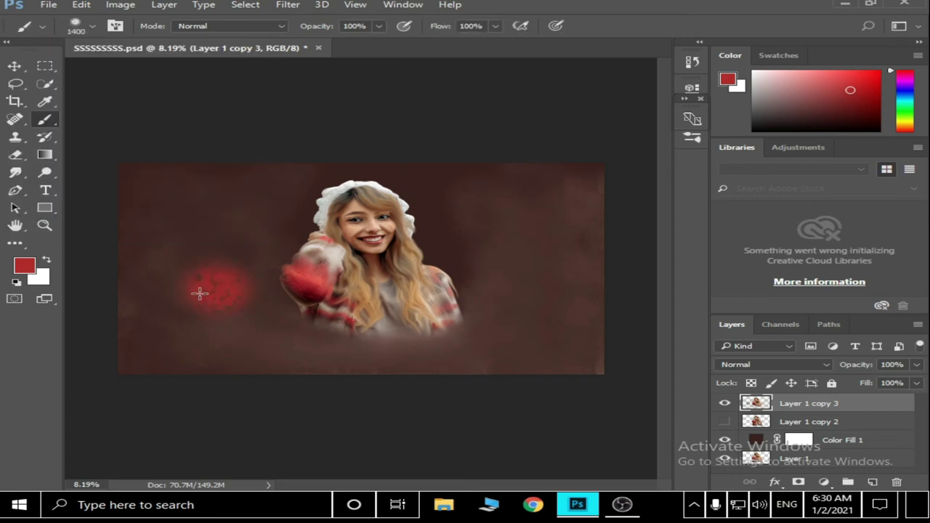
{"action": "key", "text": "ctrl+z"}
{"action": "left_click_drag", "start_coordinate": [496, 29], "coordinate": [421, 44]}
{"action": "left_click_drag", "start_coordinate": [174, 250], "coordinate": [154, 378]}
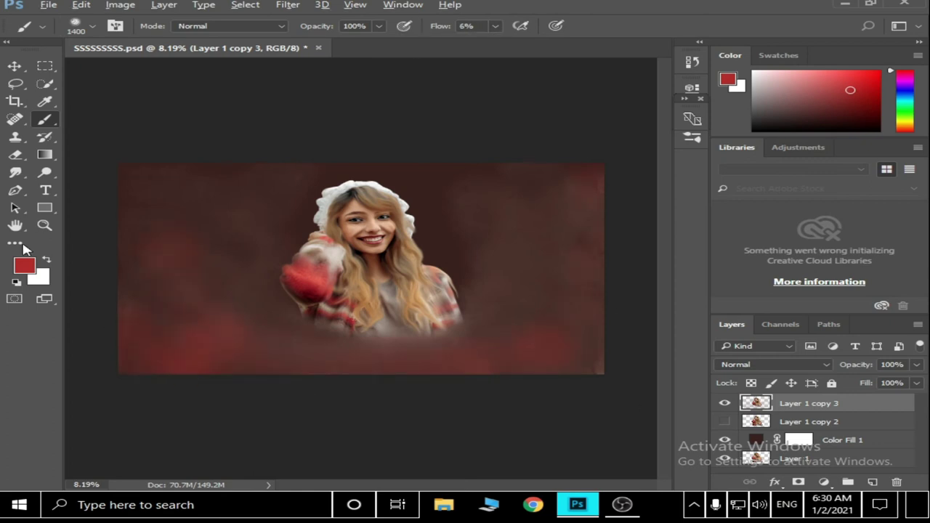
- Smudge the red strokes into the left and lower background
{"action": "left_click", "coordinate": [15, 175]}
{"action": "left_click_drag", "start_coordinate": [215, 291], "coordinate": [164, 241]}
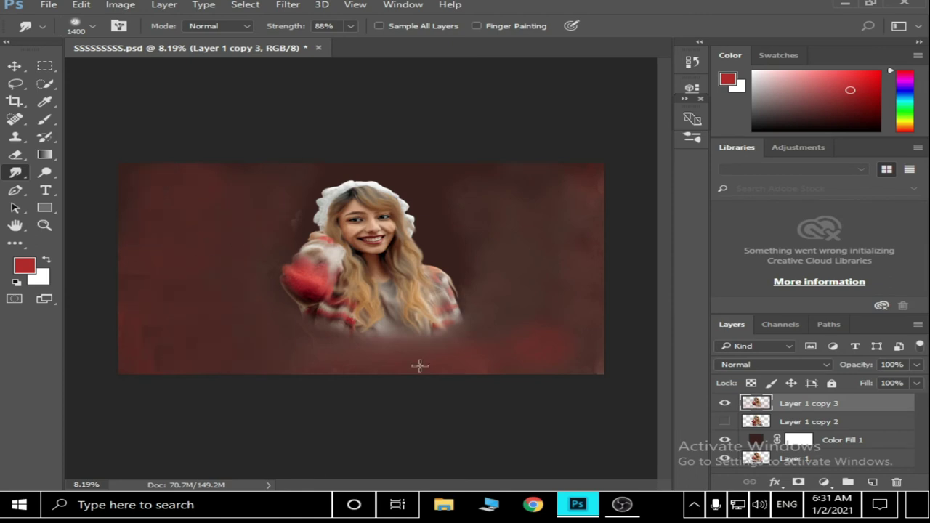
{"action": "left_click_drag", "start_coordinate": [543, 351], "coordinate": [120, 343]}
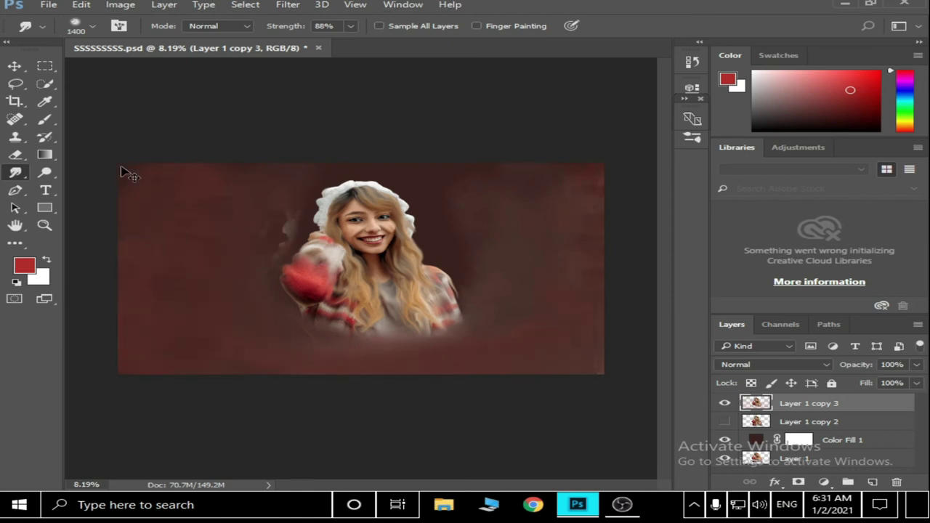
- Select the Color Fill 1 layer without rasterizing it, and add a new empty layer
{"action": "key", "text": "alt+bracketleft"}
{"action": "left_click", "coordinate": [253, 288]}
{"action": "key", "text": "Escape"}
{"action": "left_click", "coordinate": [872, 482]}
{"action": "left_click", "coordinate": [44, 119]}
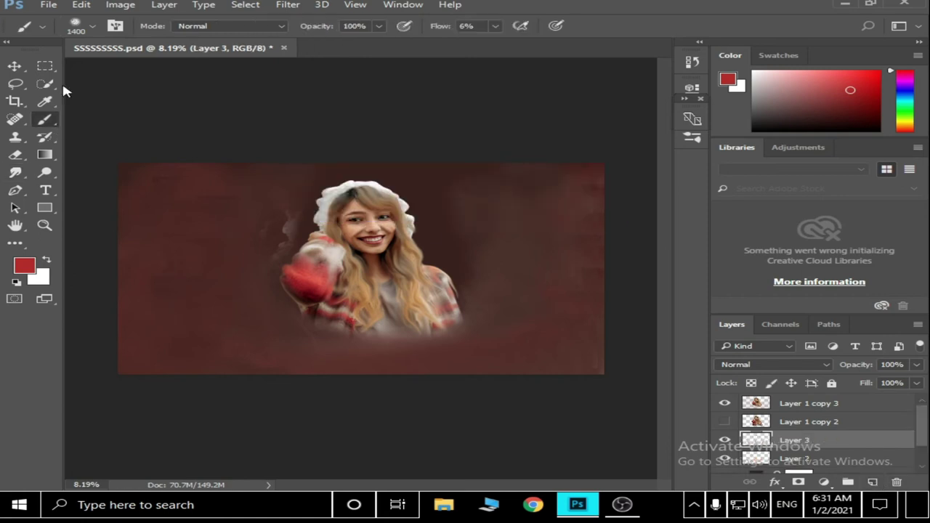
- Browse the brush presets and brush set options, then delete the new empty layer
{"action": "left_click", "coordinate": [82, 26]}
{"action": "left_click", "coordinate": [254, 34]}
{"action": "left_click", "coordinate": [81, 157]}
{"action": "left_click", "coordinate": [188, 225]}
{"action": "key", "text": "Delete"}
- Lower the brush opacity and set the foreground colour to a muted brown
{"action": "left_click_drag", "start_coordinate": [379, 27], "coordinate": [323, 46]}
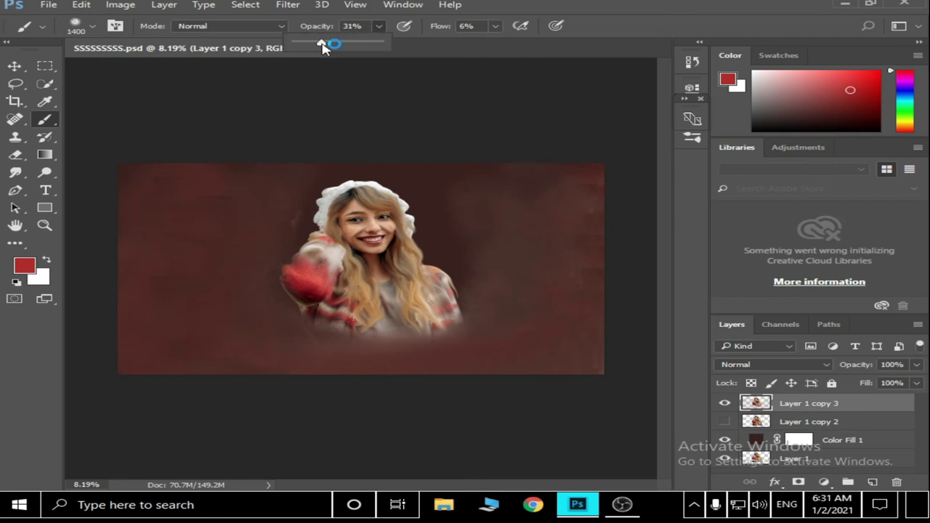
{"action": "left_click", "coordinate": [24, 266]}
{"action": "left_click_drag", "start_coordinate": [540, 89], "coordinate": [795, 129]}
{"action": "left_click", "coordinate": [600, 232]}
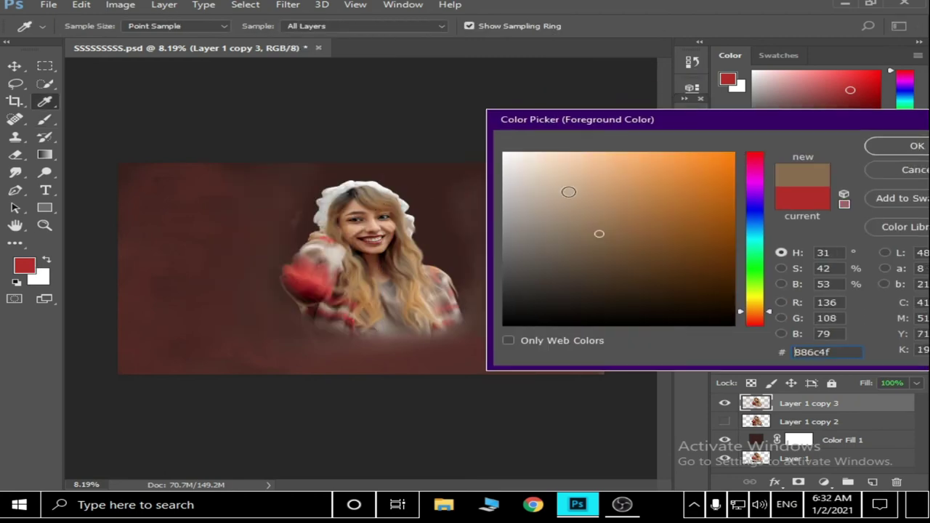
{"action": "left_click", "coordinate": [913, 141]}
- Load RK BRUSH PACK 2020, replacing the current brushes without saving them
{"action": "left_click", "coordinate": [93, 26]}
{"action": "left_click", "coordinate": [242, 52]}
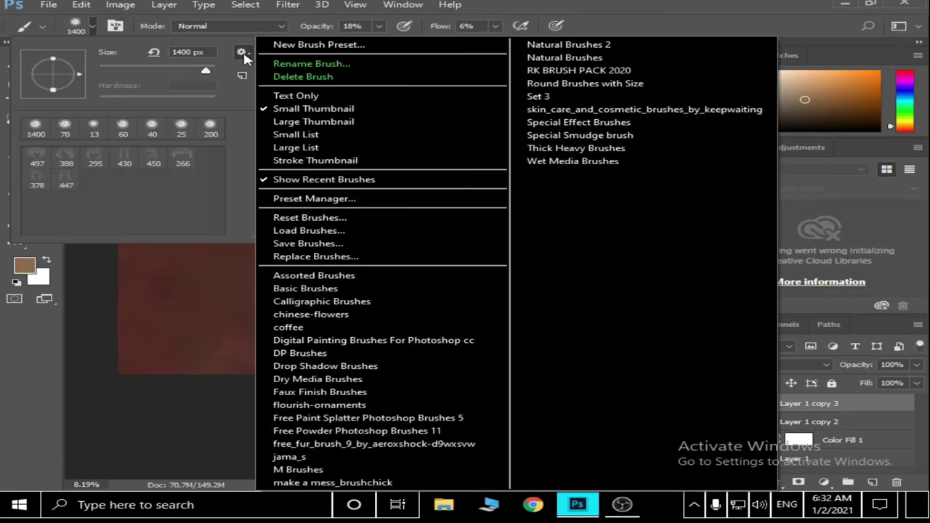
{"action": "left_click", "coordinate": [617, 67]}
{"action": "left_click", "coordinate": [400, 194]}
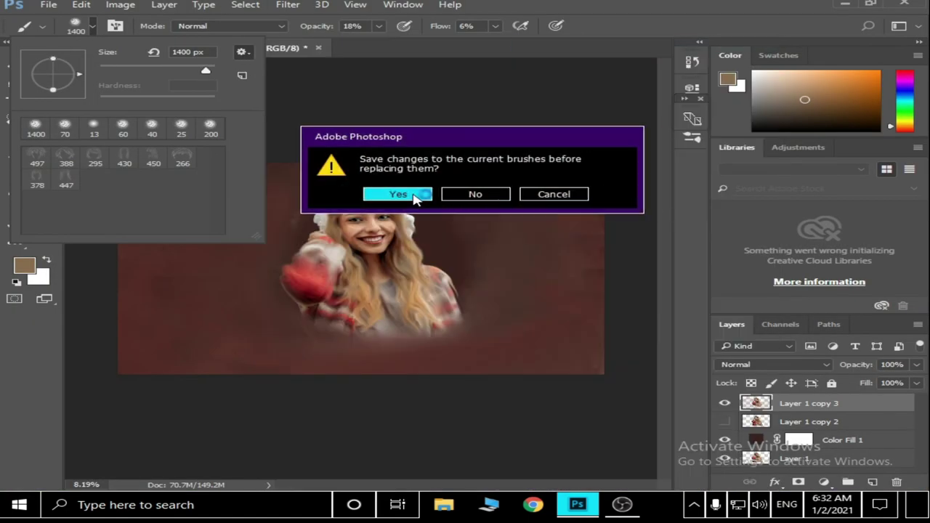
{"action": "left_click", "coordinate": [454, 195]}
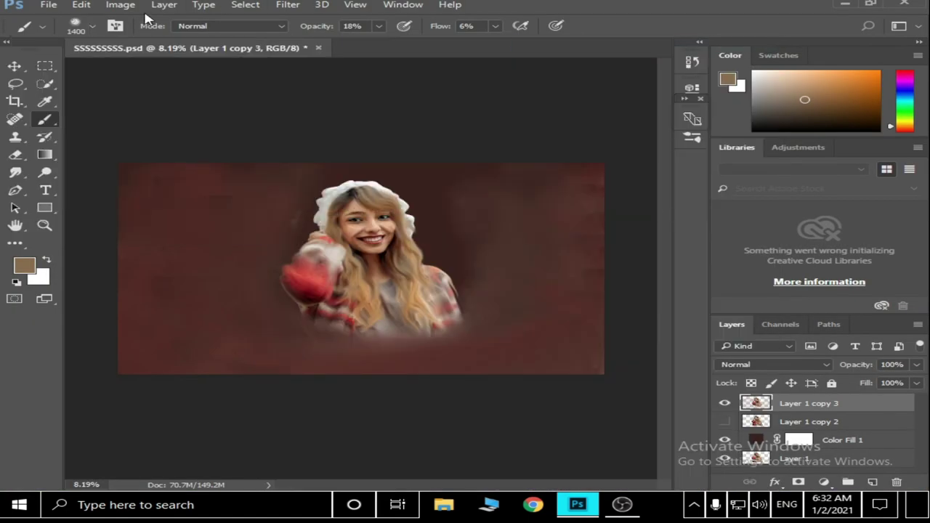
{"action": "left_click", "coordinate": [76, 26]}
- Choose a textured brush from the new pack and add a layer above Color Fill 1
{"action": "double_click", "coordinate": [67, 158]}
{"action": "left_click", "coordinate": [536, 296]}
{"action": "key", "text": "ctrl+shift+alt+n"}
{"action": "left_click_drag", "start_coordinate": [809, 403], "coordinate": [812, 444]}
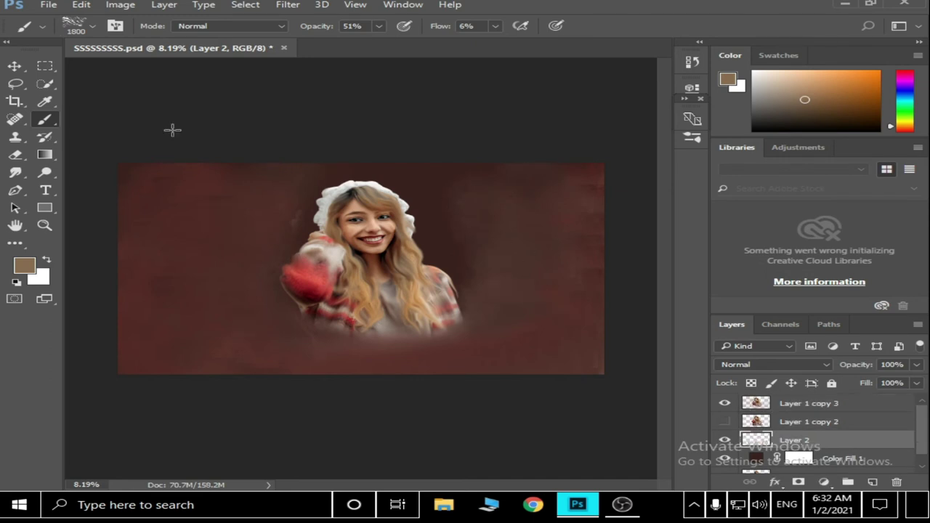
{"action": "scroll", "coordinate": [277, 196], "scroll_direction": "up", "scroll_amount": 3}
{"action": "scroll", "coordinate": [254, 200], "scroll_direction": "down", "scroll_amount": 3}
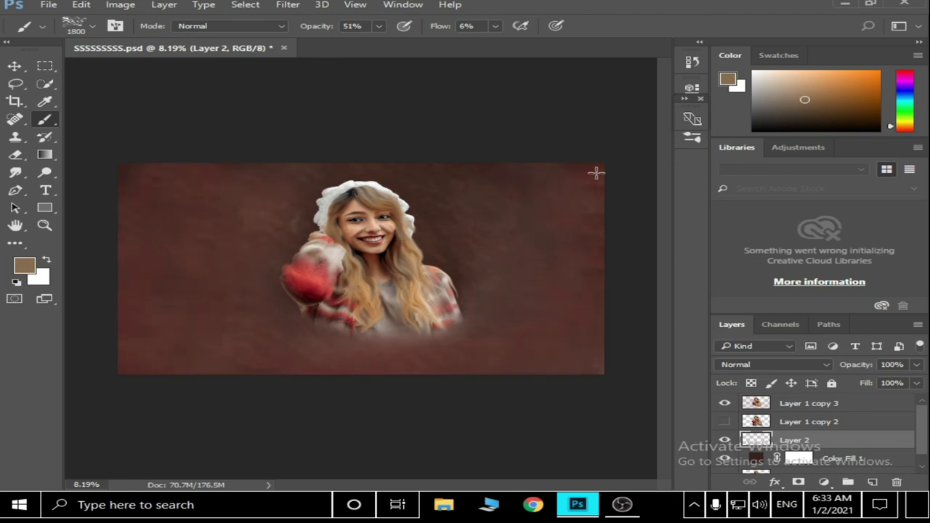
- Brush faint brown and soft light-grey strokes over the background, with flow at 27%
{"action": "left_click_drag", "start_coordinate": [327, 251], "coordinate": [375, 269]}
{"action": "key", "text": "d"}
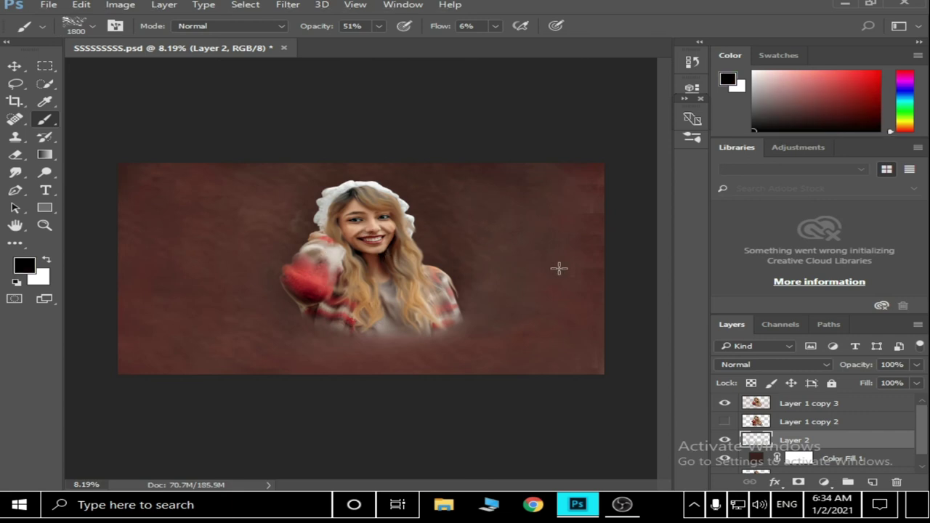
{"action": "left_click_drag", "start_coordinate": [492, 27], "coordinate": [509, 45]}
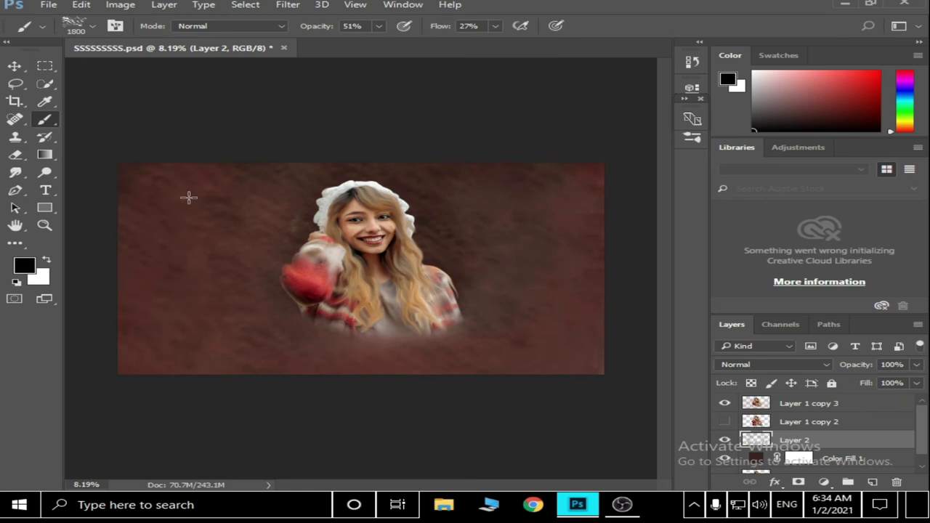
{"action": "left_click", "coordinate": [330, 199], "text": "alt"}
{"action": "left_click_drag", "start_coordinate": [330, 200], "coordinate": [342, 170]}
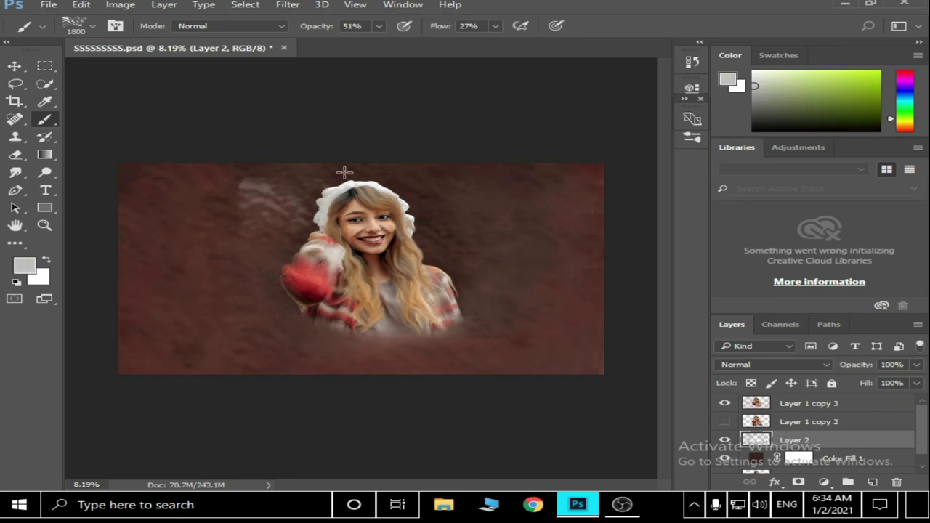
{"action": "left_click_drag", "start_coordinate": [280, 187], "coordinate": [473, 341]}
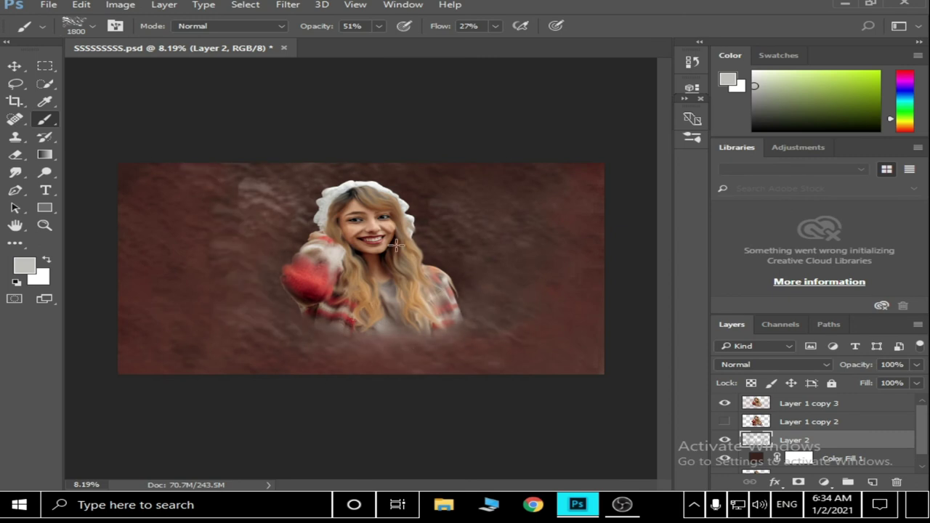
{"action": "left_click_drag", "start_coordinate": [396, 246], "coordinate": [397, 278]}
- Reset colours, then sample dark maroon, shirt beige and hair tan tones
{"action": "key", "text": "d"}
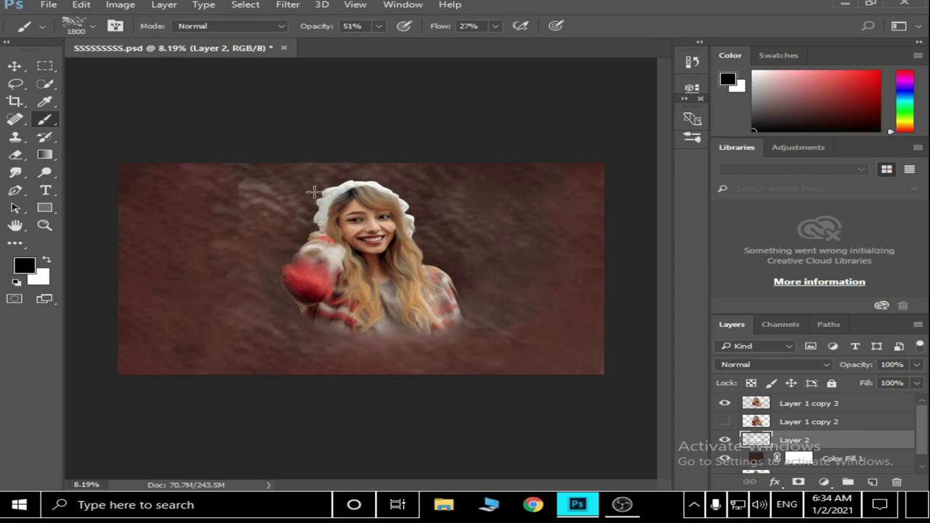
{"action": "left_click", "coordinate": [326, 196], "text": "alt"}
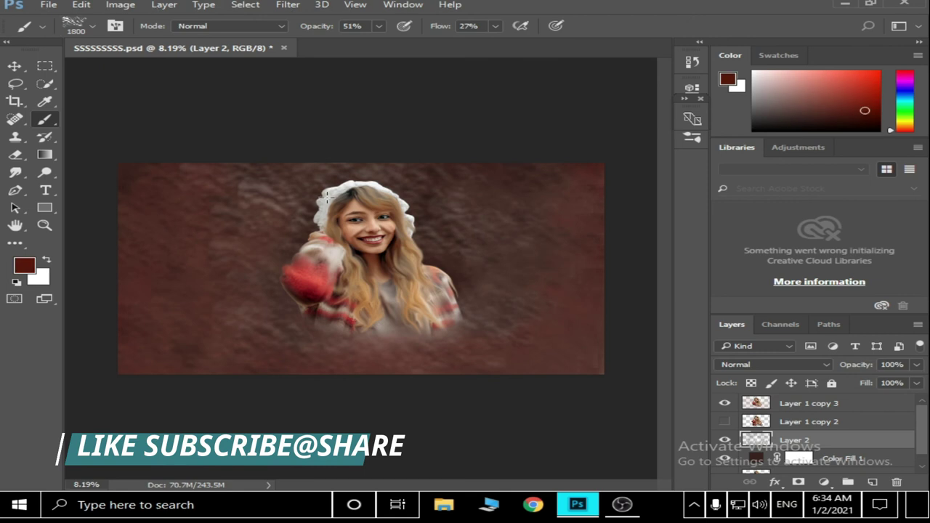
{"action": "left_click", "coordinate": [387, 290], "text": "alt"}
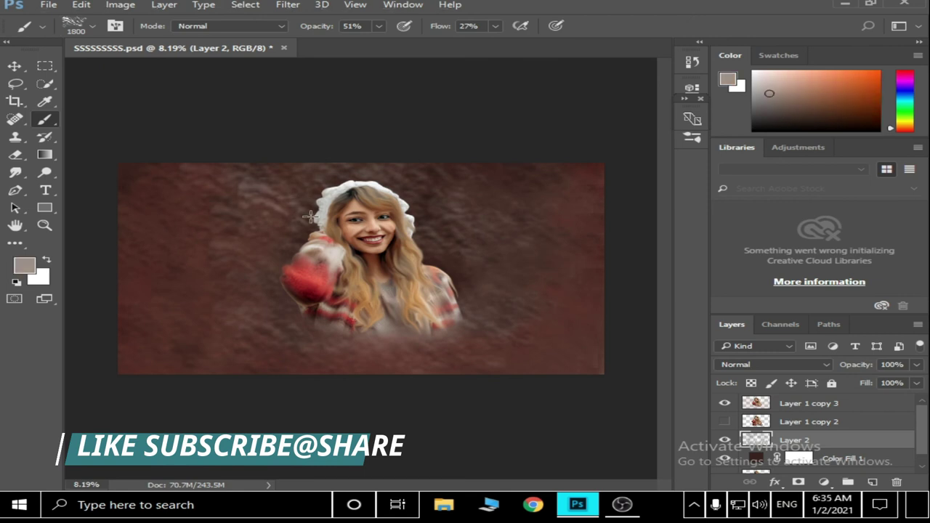
{"action": "left_click", "coordinate": [421, 284], "text": "alt"}
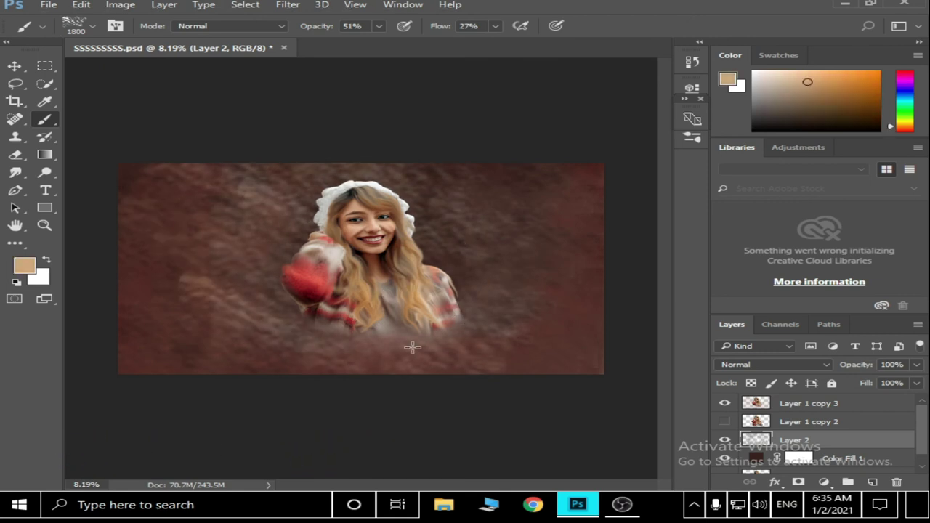
{"action": "scroll", "coordinate": [412, 348], "scroll_direction": "up", "scroll_amount": 2}
{"action": "scroll", "coordinate": [465, 302], "scroll_direction": "down", "scroll_amount": 3}
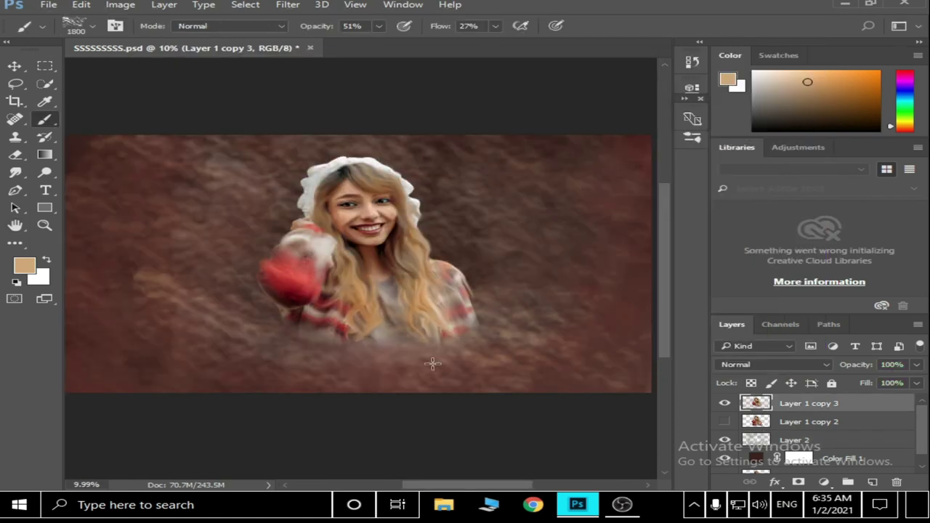
- Sample a dark maroon from the background as the foreground colour and zoom in
{"action": "left_click", "coordinate": [348, 205], "text": "alt"}
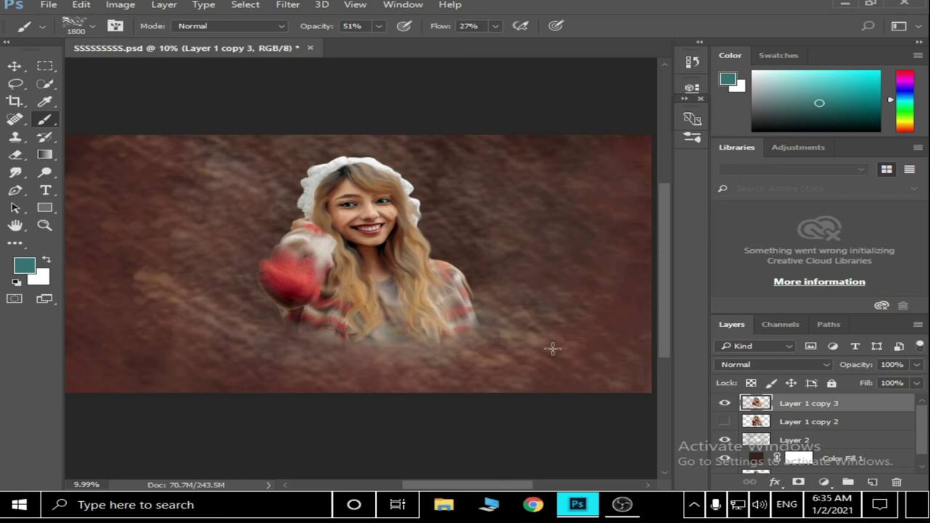
{"action": "scroll", "coordinate": [301, 349], "scroll_direction": "down", "scroll_amount": 1}
{"action": "left_click", "coordinate": [404, 347], "text": "alt"}
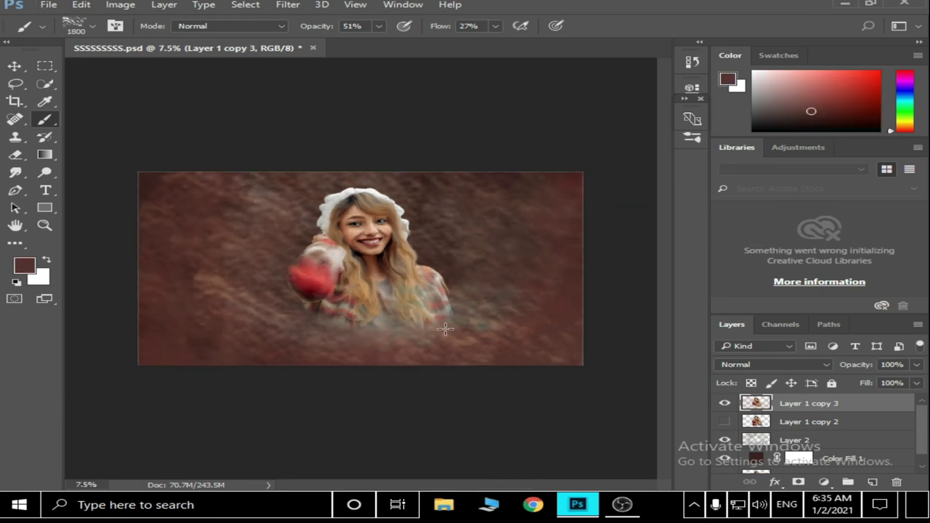
{"action": "scroll", "coordinate": [353, 354], "scroll_direction": "up", "scroll_amount": 2}
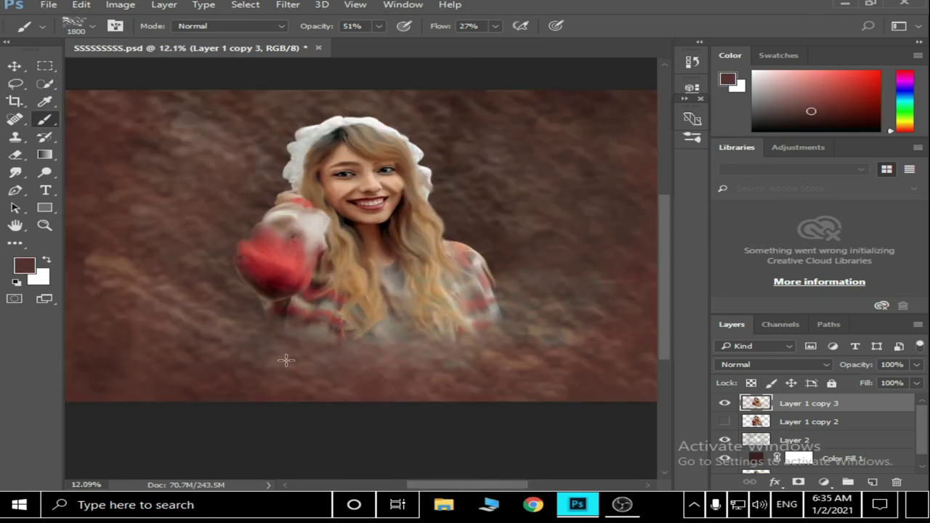
{"action": "scroll", "coordinate": [446, 346], "scroll_direction": "down", "scroll_amount": 2}
{"action": "scroll", "coordinate": [363, 218], "scroll_direction": "up", "scroll_amount": 1}
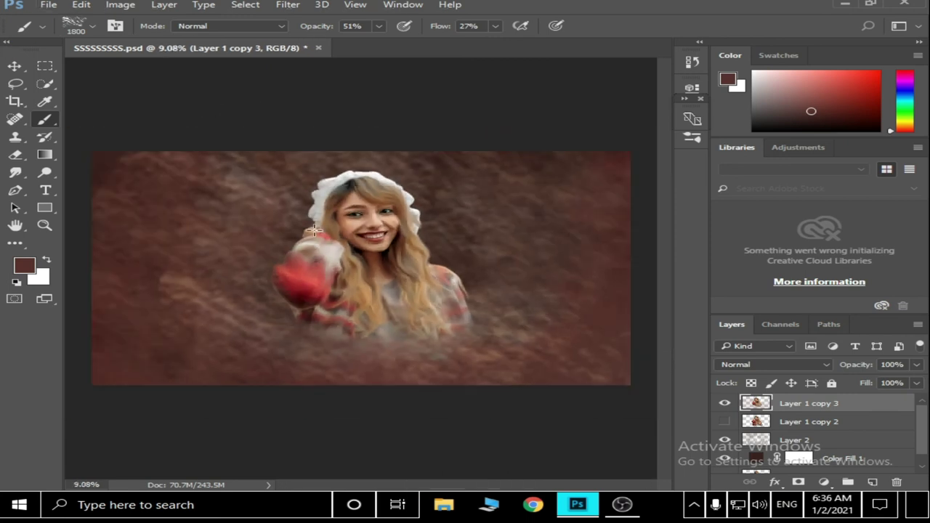
{"action": "scroll", "coordinate": [494, 245], "scroll_direction": "up", "scroll_amount": 3}
{"action": "scroll", "coordinate": [364, 211], "scroll_direction": "up", "scroll_amount": 3}
{"action": "scroll", "coordinate": [274, 180], "scroll_direction": "up", "scroll_amount": 3}
- Add an empty layer and a Brightness/Contrast adjustment at 150 with its mask inverted
{"action": "scroll", "coordinate": [274, 180], "scroll_direction": "up", "scroll_amount": 2}
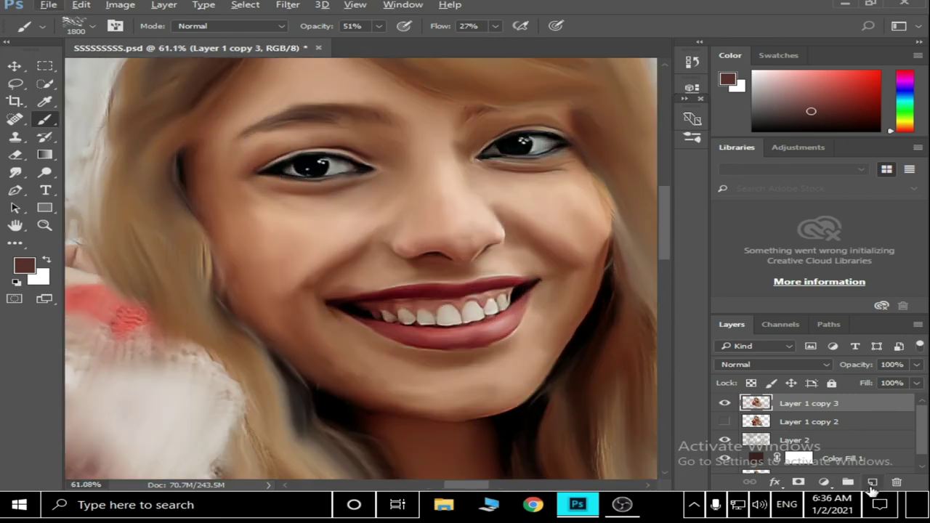
{"action": "left_click", "coordinate": [872, 482]}
{"action": "left_click", "coordinate": [823, 482]}
{"action": "left_click", "coordinate": [782, 248]}
{"action": "scroll", "coordinate": [318, 143], "scroll_direction": "up", "scroll_amount": 3}
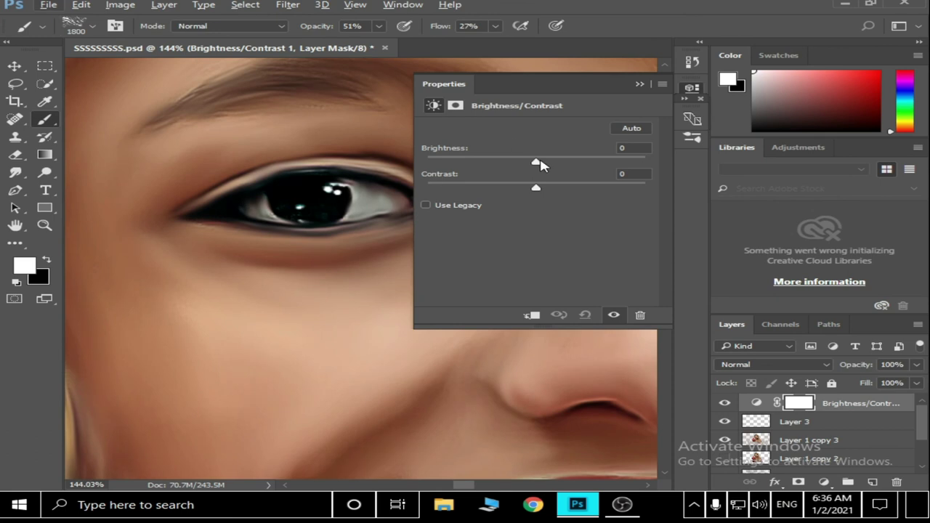
{"action": "left_click_drag", "start_coordinate": [536, 162], "coordinate": [645, 161]}
{"action": "left_click", "coordinate": [645, 85]}
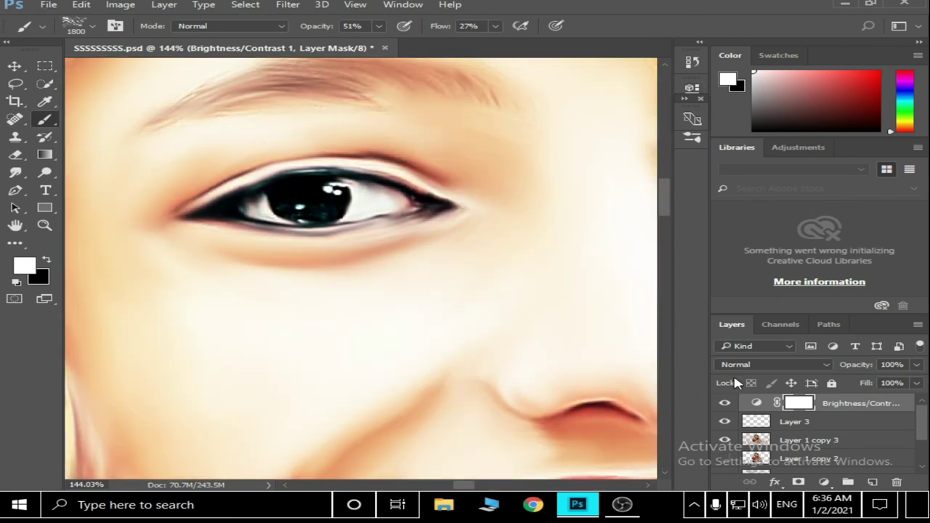
{"action": "key", "text": "ctrl+i"}
- Add a Hue/Saturation adjustment above the empty Layer 3 and shift its hue
{"action": "left_click", "coordinate": [819, 422]}
{"action": "left_click", "coordinate": [823, 482]}
{"action": "left_click", "coordinate": [819, 315]}
{"action": "mouse_move", "coordinate": [535, 173]}
{"action": "left_mouse_down"}
{"action": "mouse_move", "coordinate": [592, 172]}
{"action": "mouse_move", "coordinate": [443, 172]}
{"action": "mouse_move", "coordinate": [560, 174]}
{"action": "left_mouse_up"}
{"action": "scroll", "coordinate": [339, 276], "scroll_direction": "down", "scroll_amount": 5}
{"action": "scroll", "coordinate": [339, 276], "scroll_direction": "down", "scroll_amount": 4}
{"action": "scroll", "coordinate": [441, 480], "scroll_direction": "up", "scroll_amount": 3}
{"action": "scroll", "coordinate": [465, 491], "scroll_direction": "up", "scroll_amount": 4}
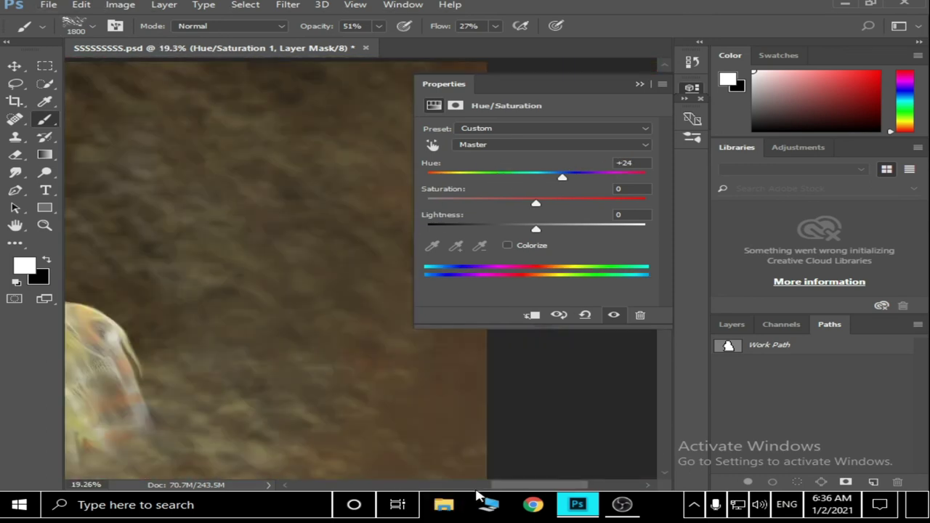
{"action": "scroll", "coordinate": [426, 296], "scroll_direction": "down", "scroll_amount": 3}
{"action": "scroll", "coordinate": [466, 489], "scroll_direction": "up", "scroll_amount": 2}
{"action": "left_click", "coordinate": [637, 83]}
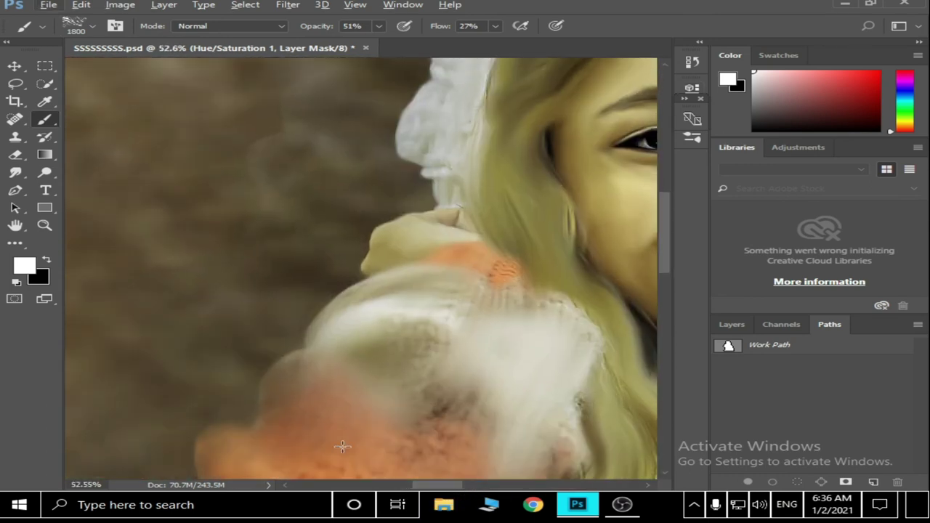
{"action": "scroll", "coordinate": [363, 277], "scroll_direction": "up", "scroll_amount": 1}
{"action": "scroll", "coordinate": [363, 276], "scroll_direction": "down", "scroll_amount": 4}
- Try moving Hue/Saturation above Brightness/Contrast, then undo the reorder and an accidental inversion
{"action": "double_click", "coordinate": [779, 324]}
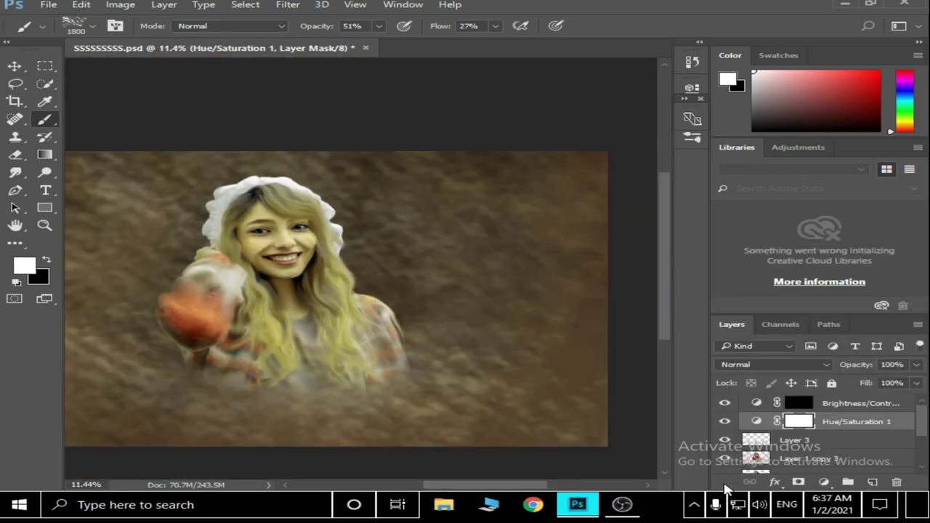
{"action": "left_click", "coordinate": [827, 405]}
{"action": "left_click_drag", "start_coordinate": [828, 425], "coordinate": [827, 399]}
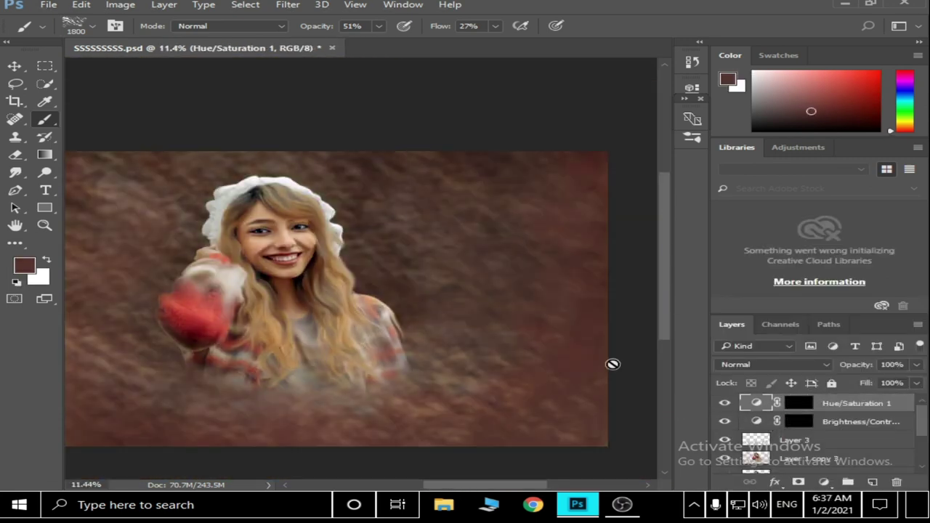
{"action": "scroll", "coordinate": [266, 295], "scroll_direction": "up", "scroll_amount": 10}
{"action": "left_click", "coordinate": [266, 294]}
{"action": "key", "text": "Return"}
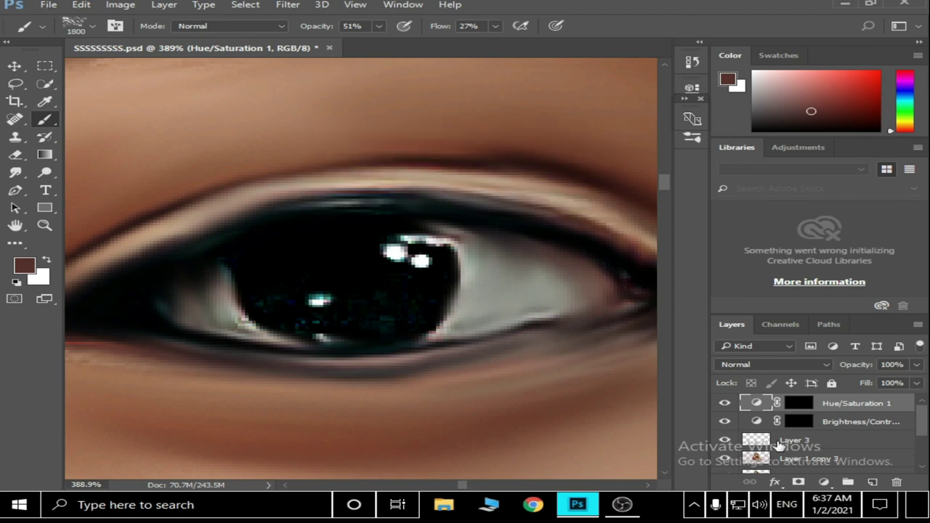
{"action": "key", "text": "ctrl+z"}
{"action": "scroll", "coordinate": [284, 305], "scroll_direction": "down", "scroll_amount": 3}
{"action": "scroll", "coordinate": [311, 332], "scroll_direction": "down", "scroll_amount": 1}
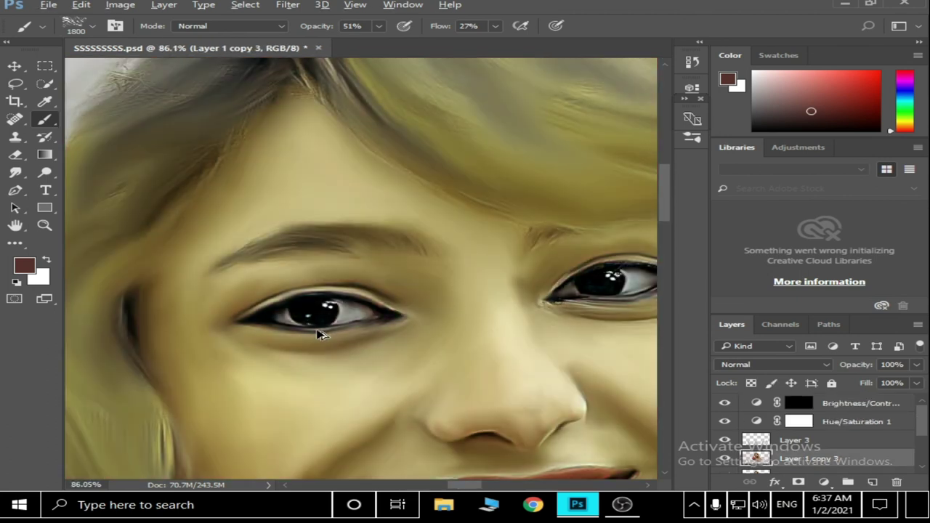
{"action": "key", "text": "ctrl+i"}
{"action": "key", "text": "ctrl+z"}
- Turn the Hue/Saturation mask black, backing out of the mask refinement workspace
{"action": "double_click", "coordinate": [800, 422]}
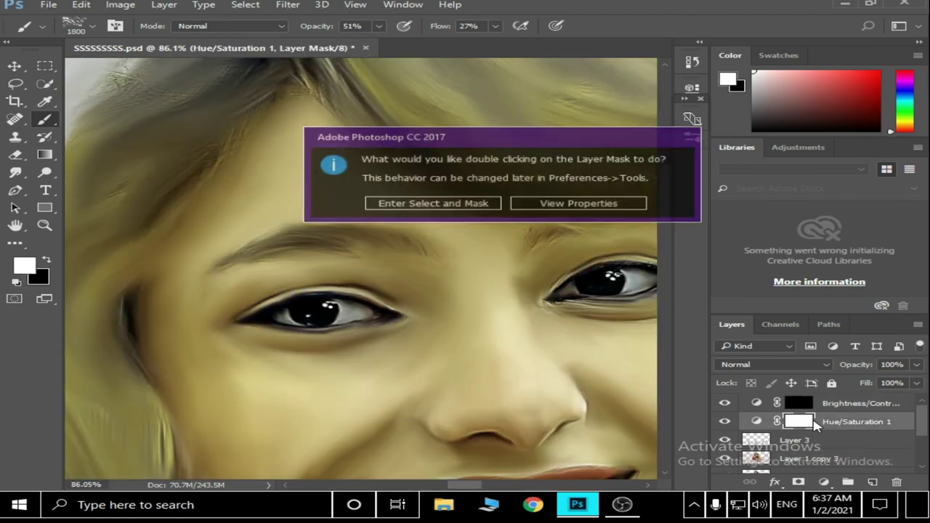
{"action": "left_click", "coordinate": [579, 204]}
{"action": "key", "text": "Escape"}
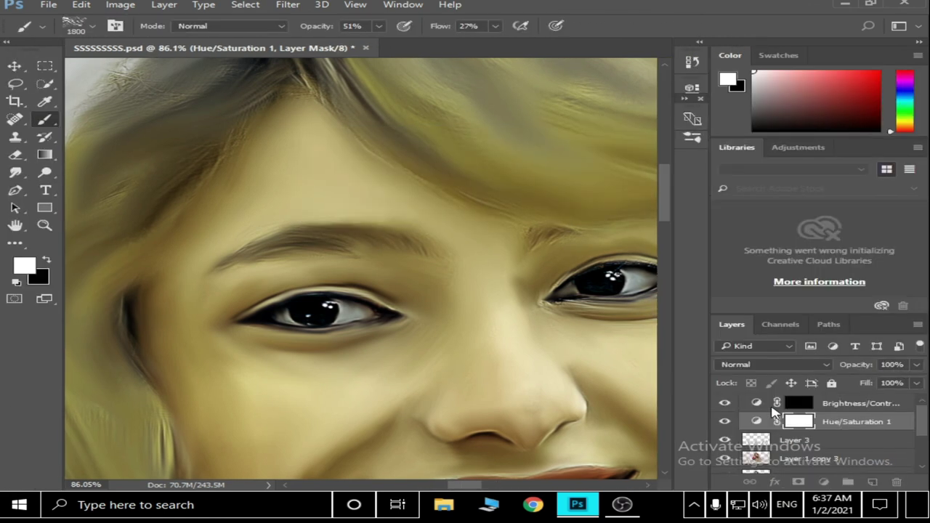
{"action": "key", "text": "ctrl+i"}
{"action": "scroll", "coordinate": [756, 443], "scroll_direction": "down", "scroll_amount": 2}
{"action": "scroll", "coordinate": [756, 436], "scroll_direction": "up", "scroll_amount": 2}
- Select the Layer 1 copy 3 portrait layer and choose a 13 px brush
{"action": "left_click", "coordinate": [814, 421]}
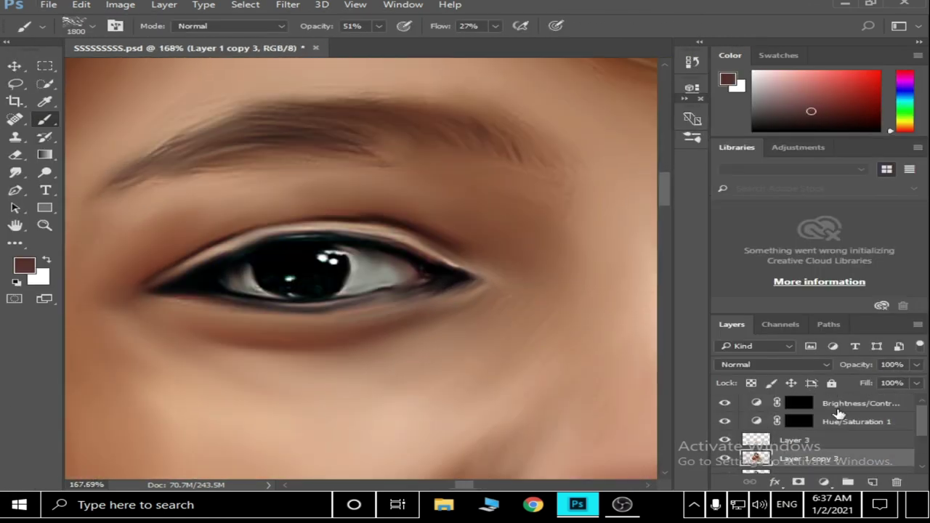
{"action": "scroll", "coordinate": [308, 300], "scroll_direction": "up", "scroll_amount": 4}
{"action": "key", "text": "ctrl+bracketleft"}
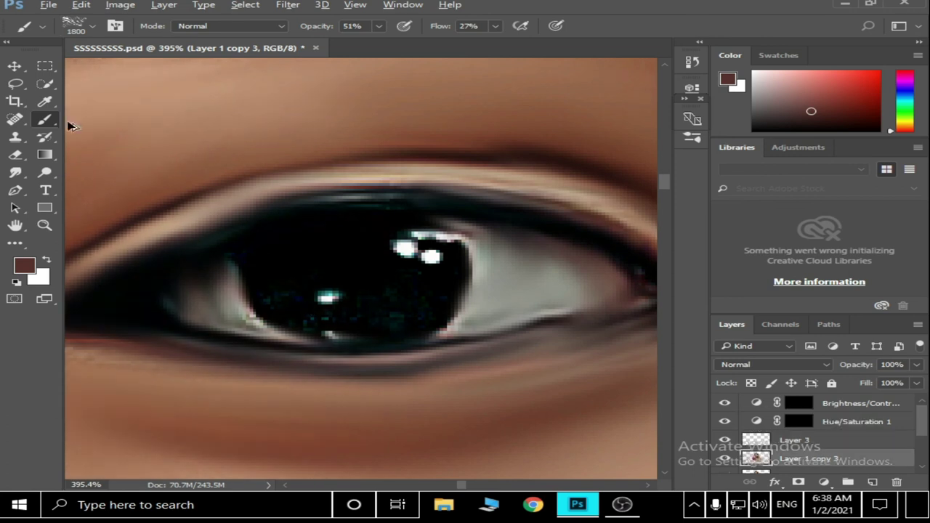
{"action": "left_click", "coordinate": [92, 26]}
{"action": "double_click", "coordinate": [151, 129]}
- Delete the Hue/Saturation mask and layer, then fit the whole image in the window
{"action": "left_click", "coordinate": [798, 422]}
{"action": "left_click", "coordinate": [897, 481]}
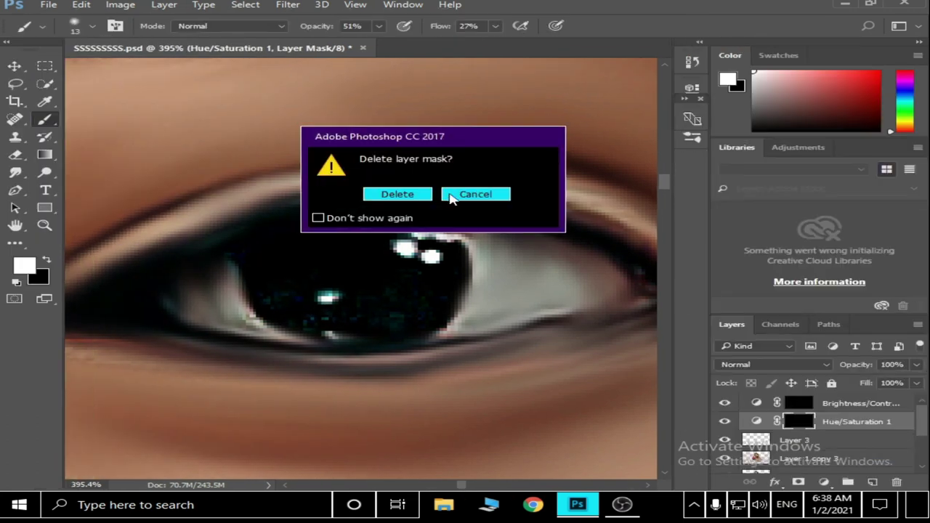
{"action": "key", "text": "Return"}
{"action": "double_click", "coordinate": [821, 421]}
{"action": "key", "text": "Return"}
{"action": "key", "text": "Delete"}
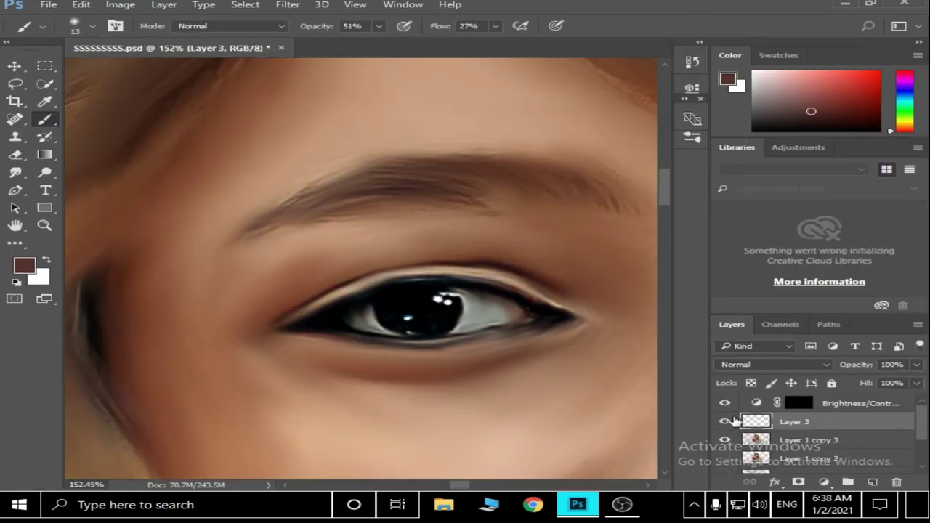
{"action": "scroll", "coordinate": [343, 325], "scroll_direction": "down", "scroll_amount": 3}
{"action": "scroll", "coordinate": [344, 325], "scroll_direction": "down", "scroll_amount": 3}
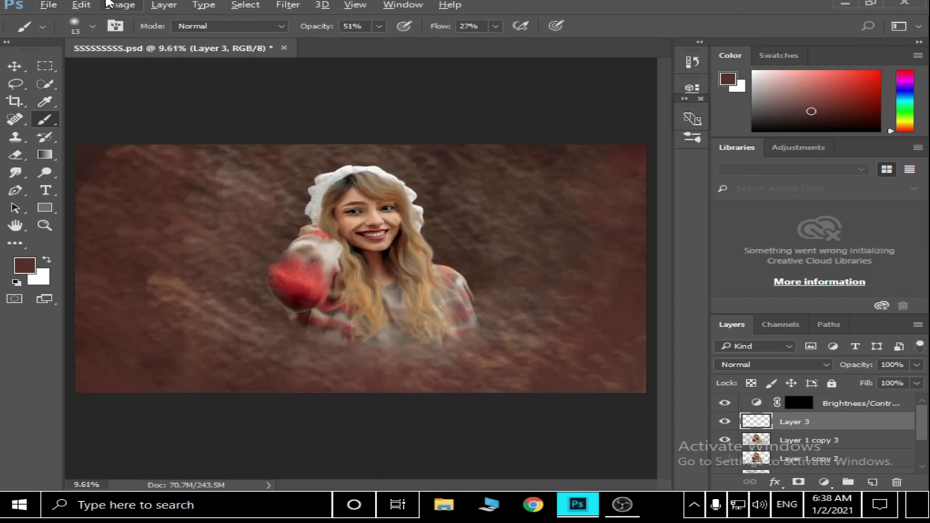
- Open the File menu to reach the Export options
{"action": "left_click", "coordinate": [48, 5]}
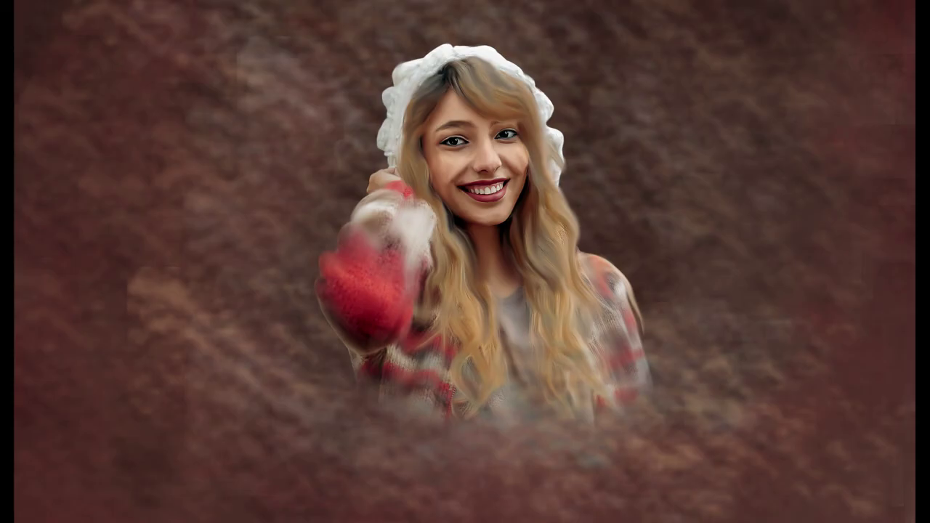